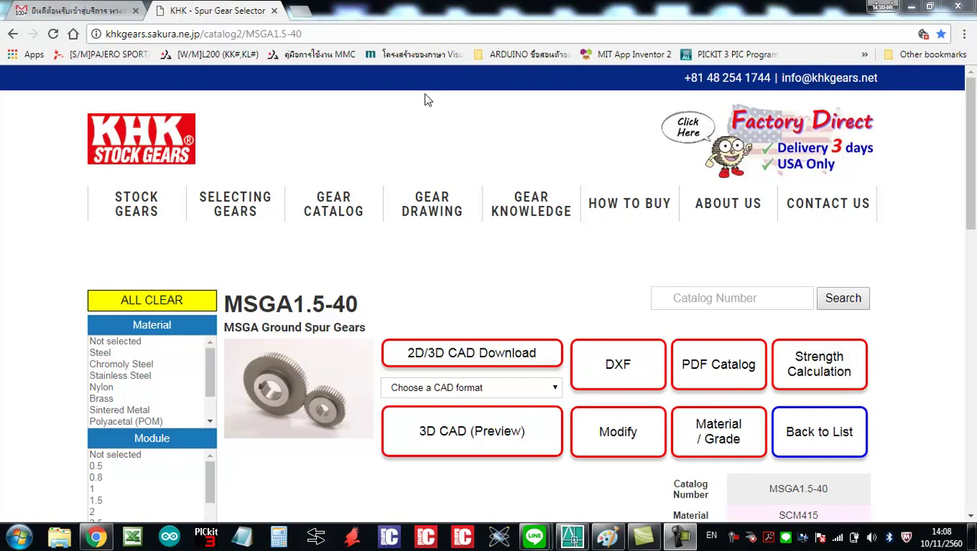
Step: Filter the spur gear list to Steel material and module 3
left_click(421, 31)
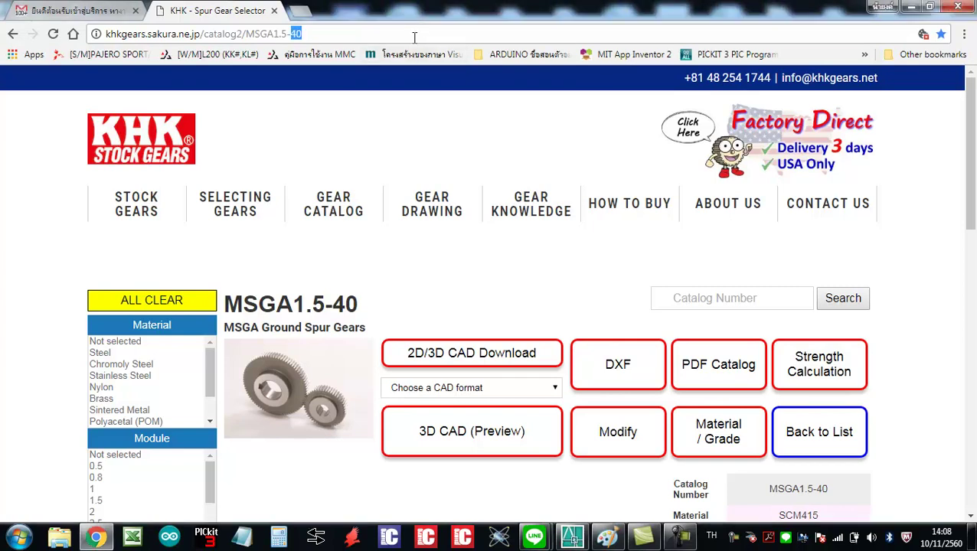
left_click(414, 36)
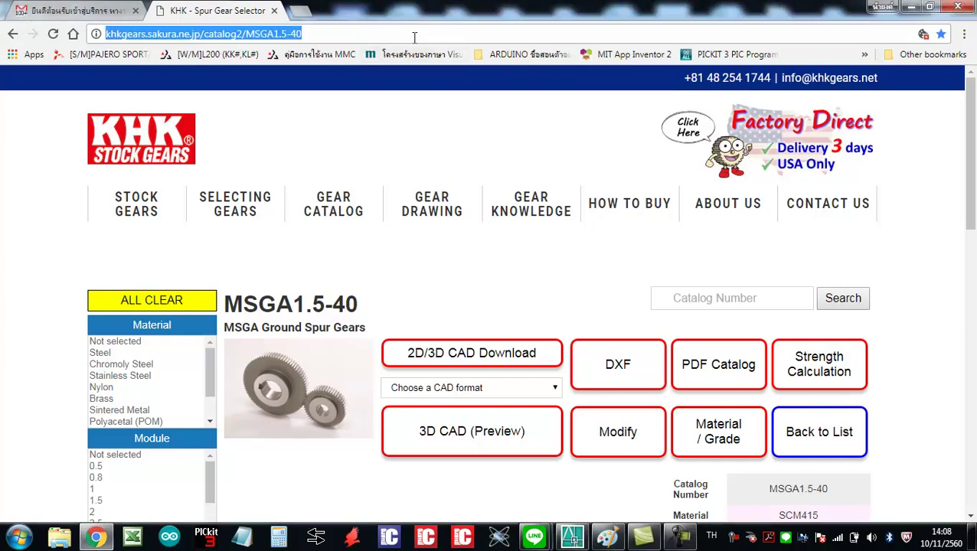
left_click(474, 276)
scroll(266, 282, "down", 1)
scroll(120, 285, "down", 1)
scroll(122, 268, "down", 2)
scroll(121, 187, "up", 1)
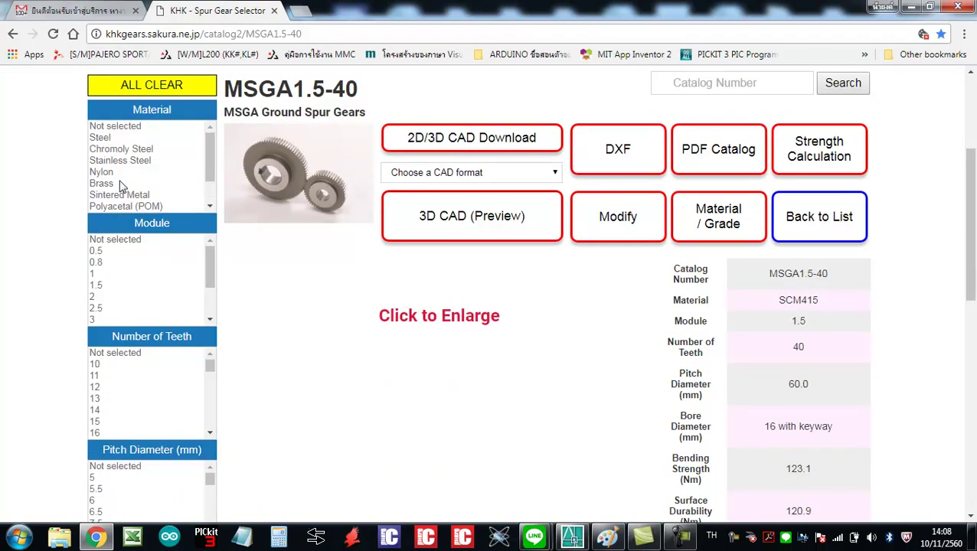
left_click(108, 138)
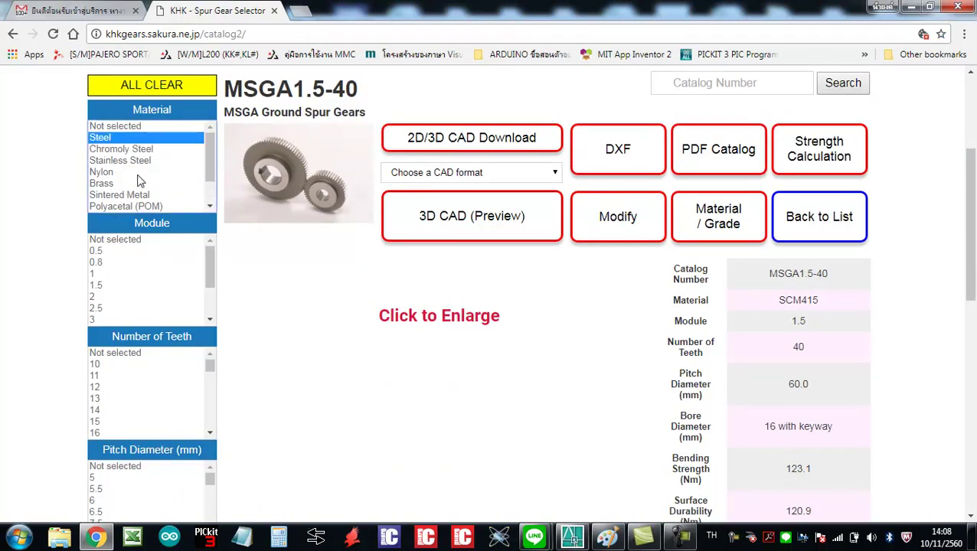
left_click_drag(210, 274, 210, 285)
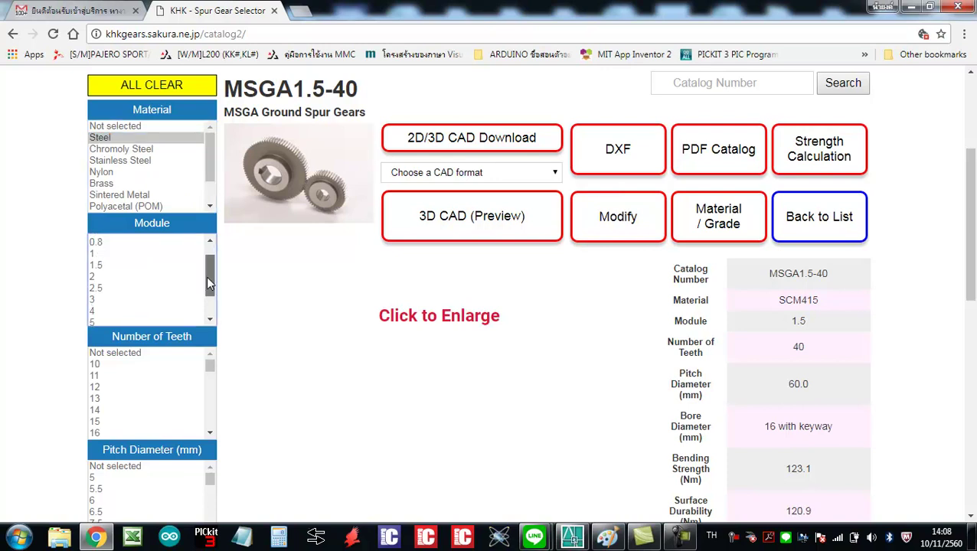
left_click(119, 297)
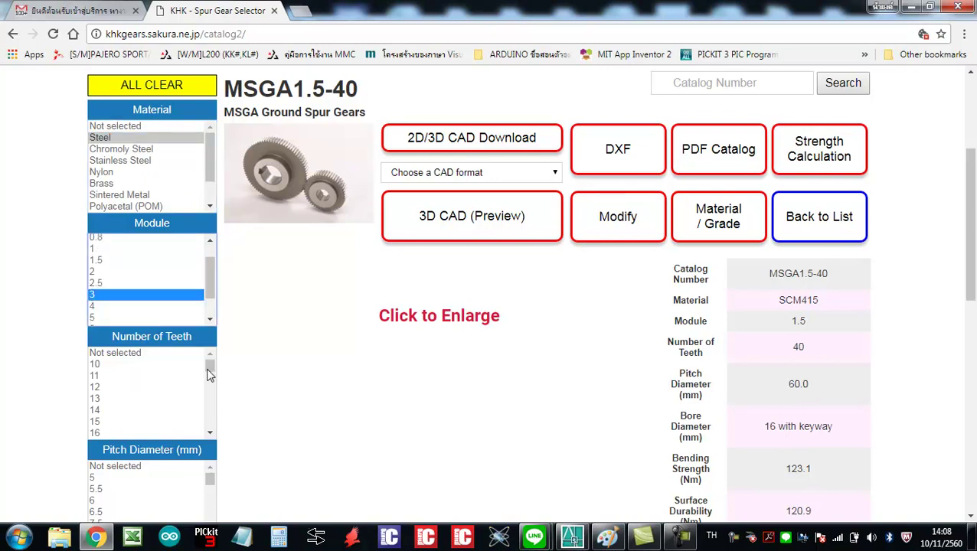
left_click(207, 433)
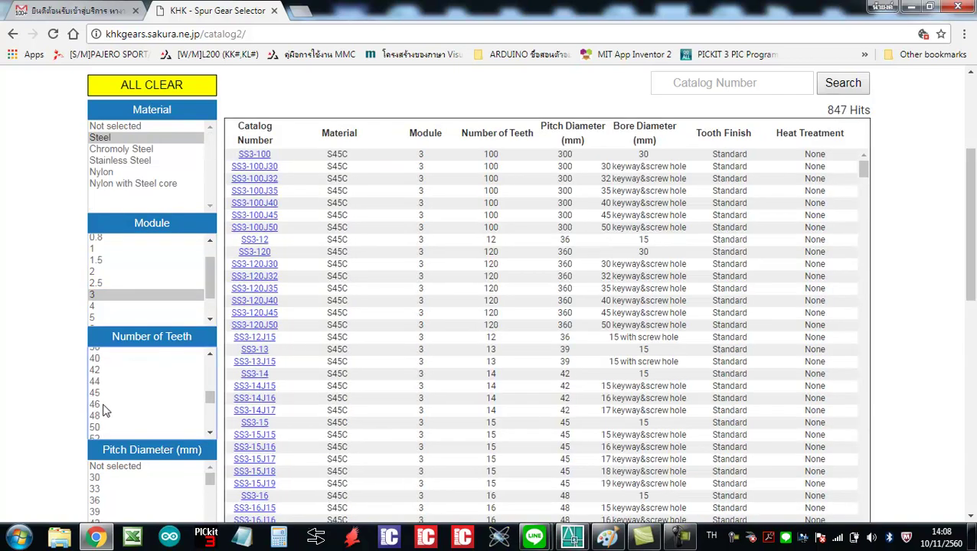
Step: Narrow the gears to 40 teeth, 120 mm pitch diameter and 25 mm bore
left_click(103, 361)
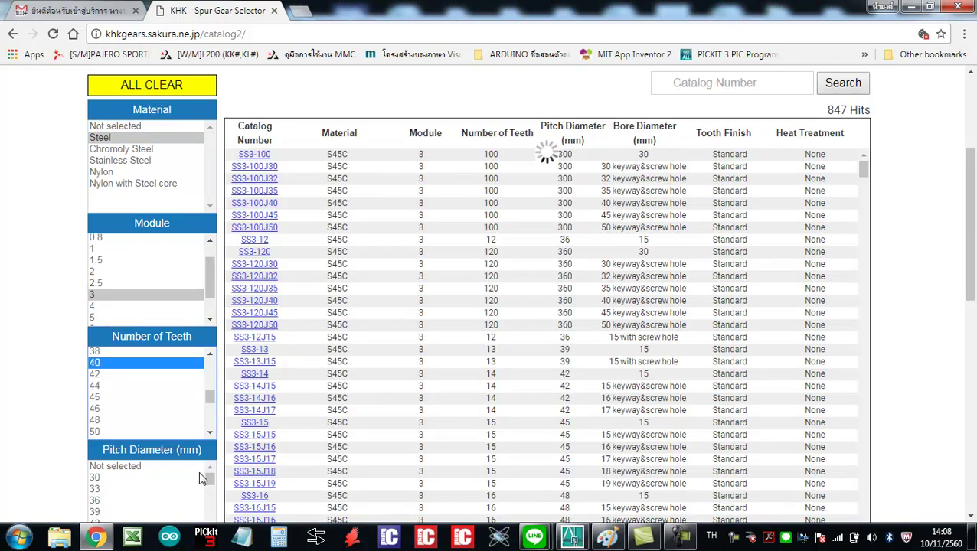
left_click(142, 480)
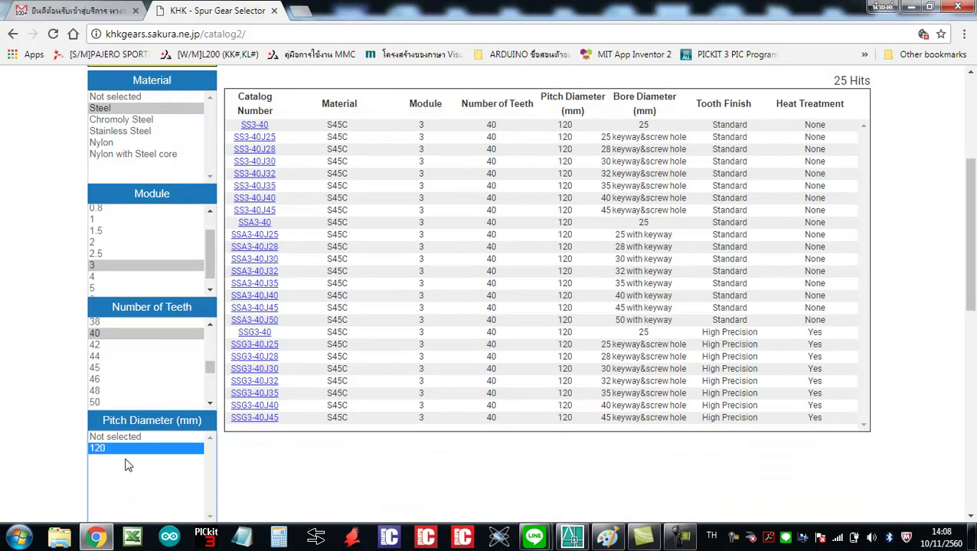
scroll(132, 433, "down", 2)
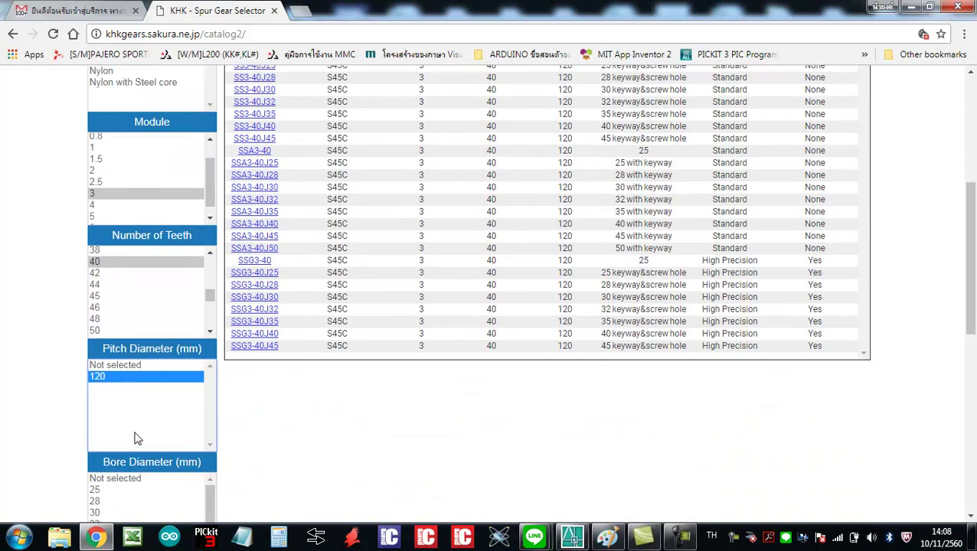
left_click(96, 419)
scroll(230, 434, "down", 2)
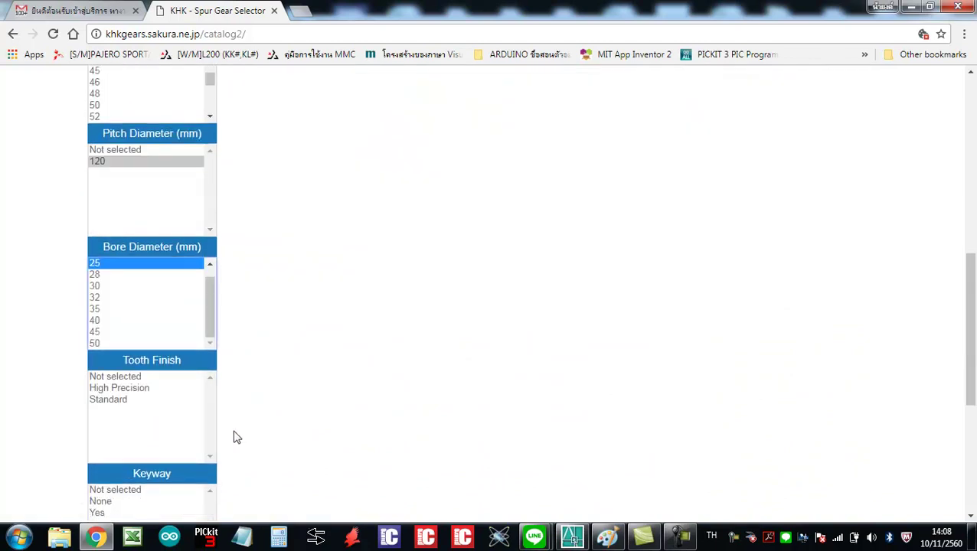
scroll(237, 437, "down", 1)
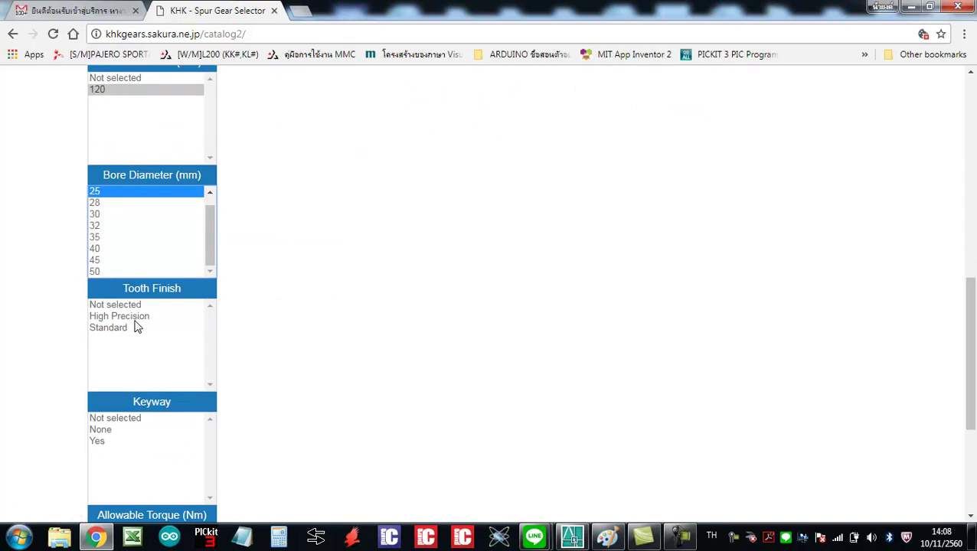
Step: Add Standard tooth finish and 30–49.99 Nm torque filters, leaving 4 hits
left_click(107, 328)
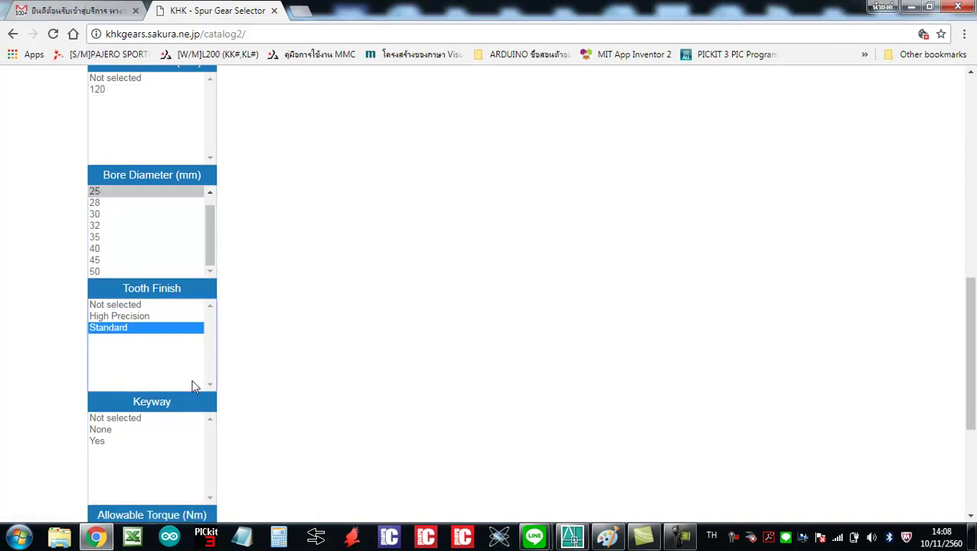
scroll(190, 385, "down", 1)
scroll(170, 395, "down", 1)
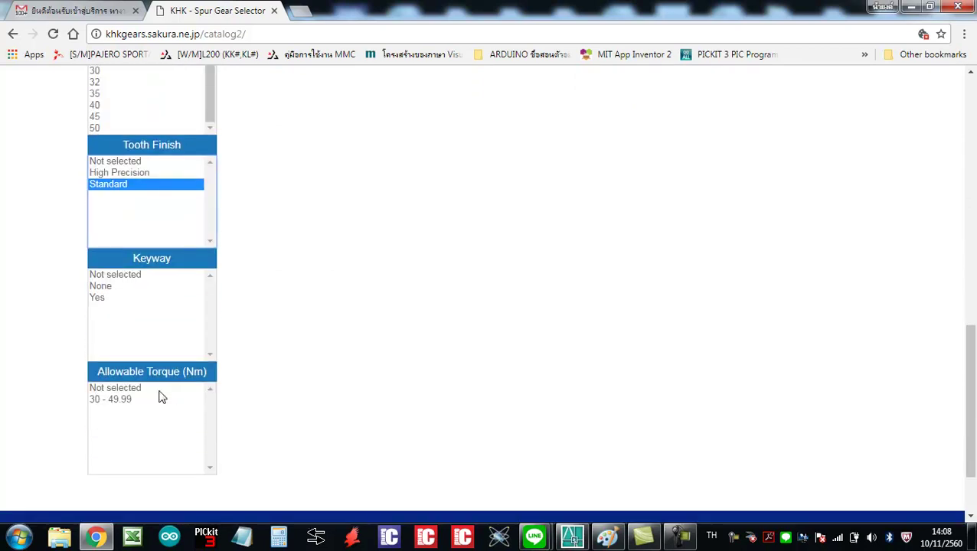
left_click(100, 373)
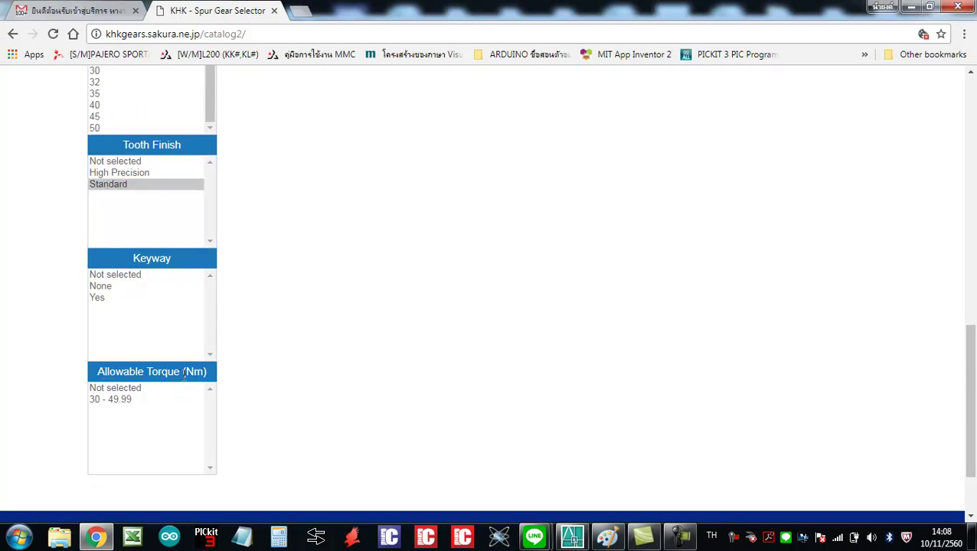
left_click(122, 399)
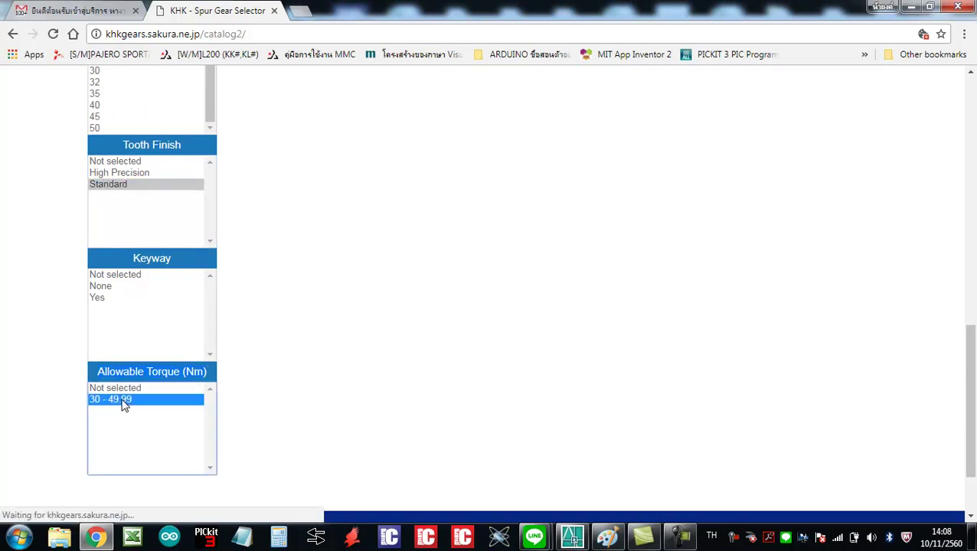
scroll(268, 400, "up", 4)
scroll(268, 400, "up", 5)
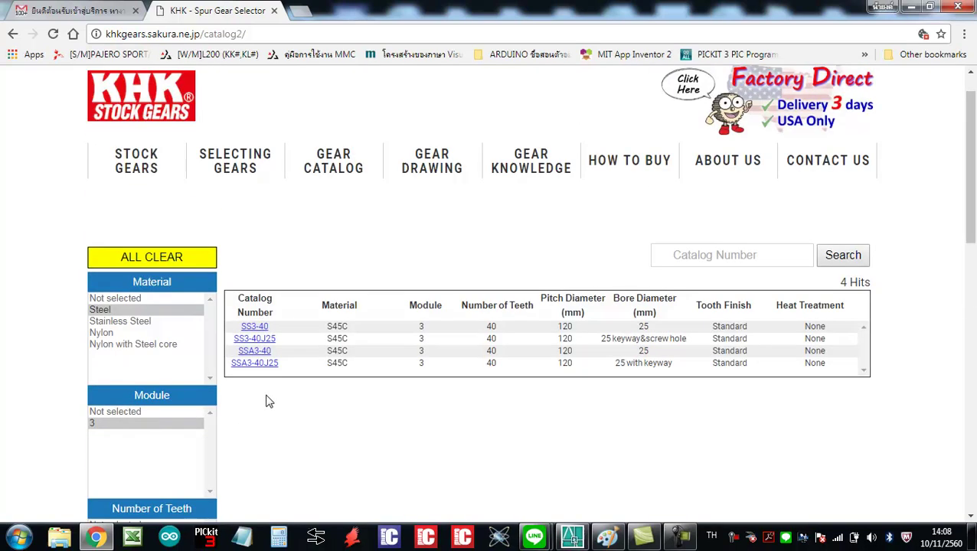
Step: Download the SS3-40 steel spur gear drawing as SS3-40.dxf and open it
left_click(260, 372)
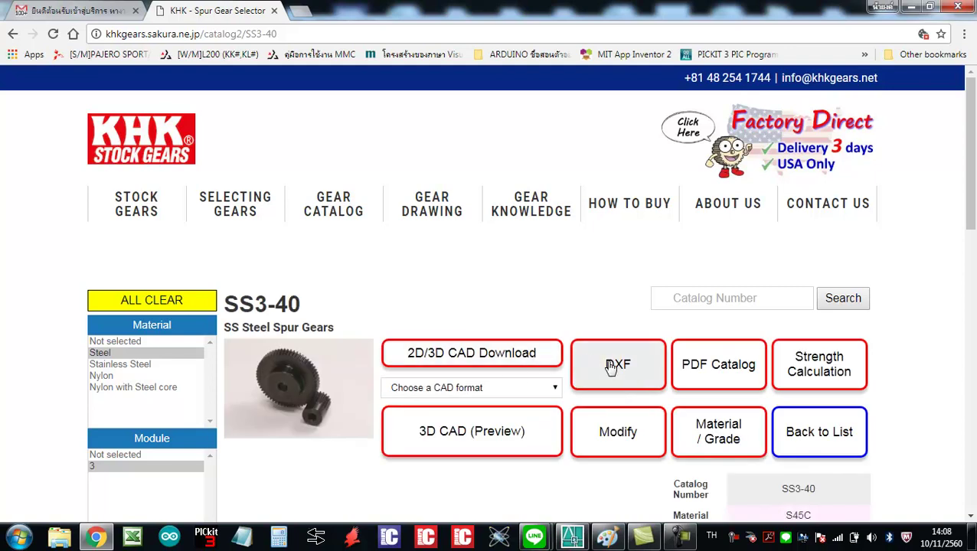
left_click(613, 368)
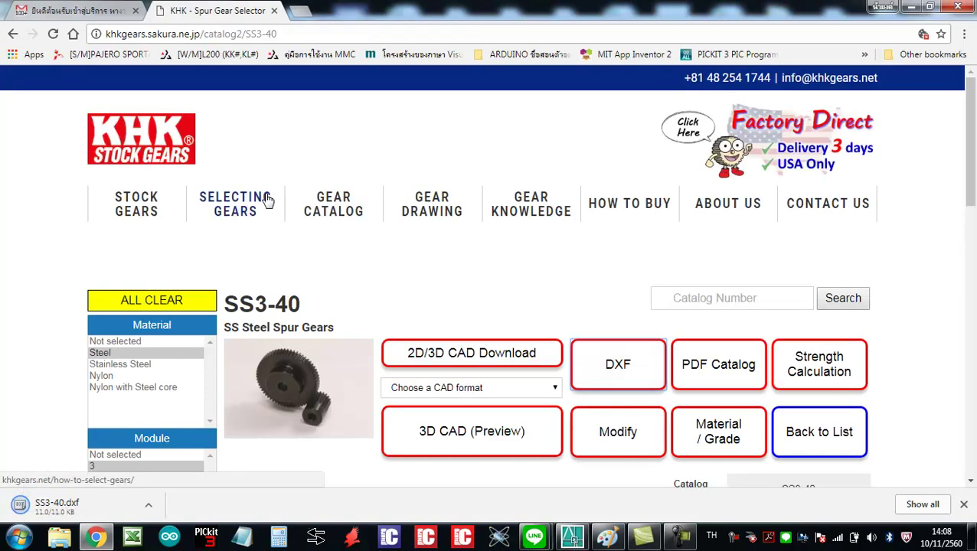
left_click(68, 509)
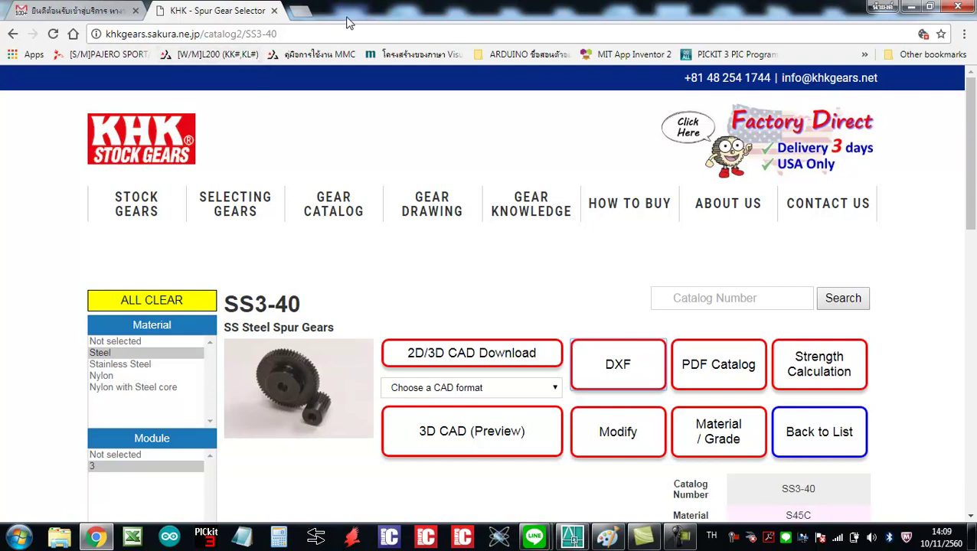
Step: Switch to AutoCAD and zoom to the extents of the SS3-40 drawing
left_click(911, 8)
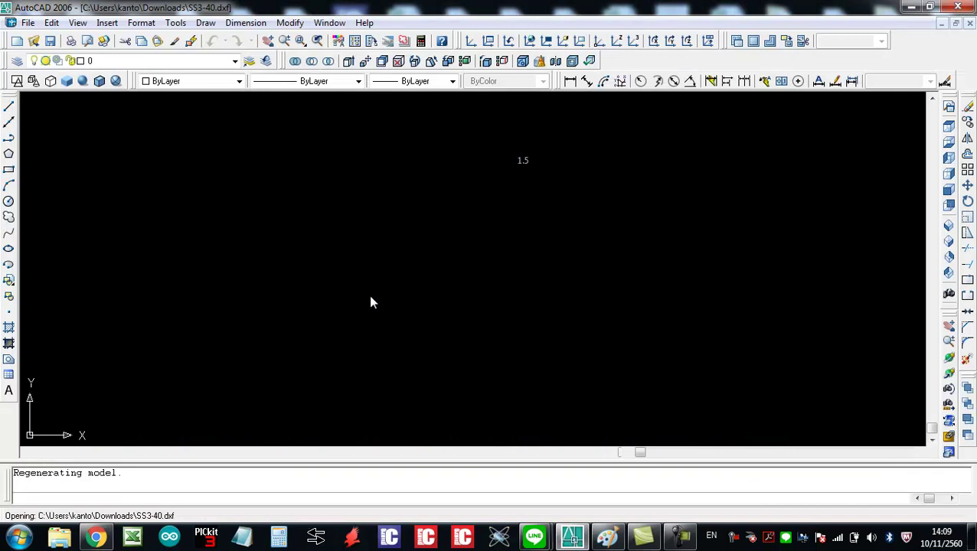
left_click(264, 183)
left_click(449, 277)
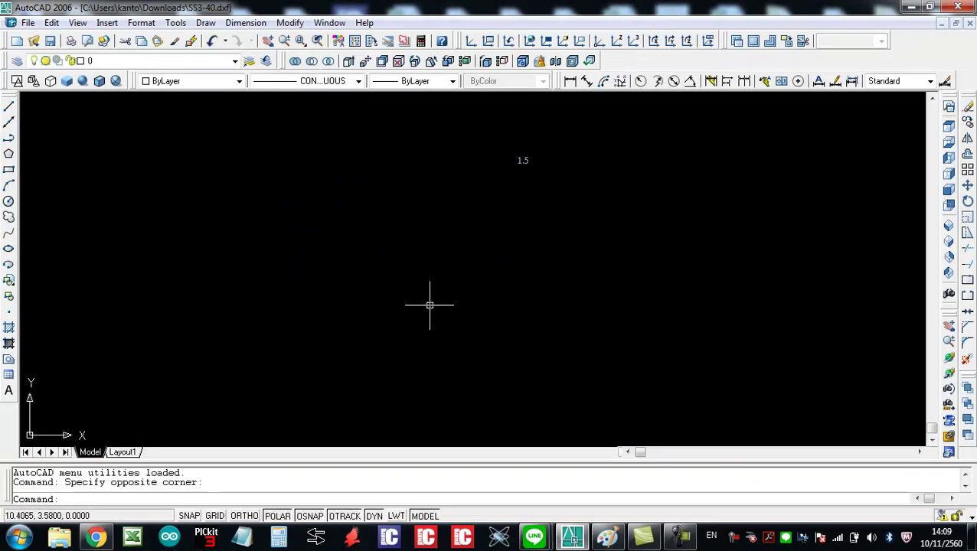
type("z")
key("Return")
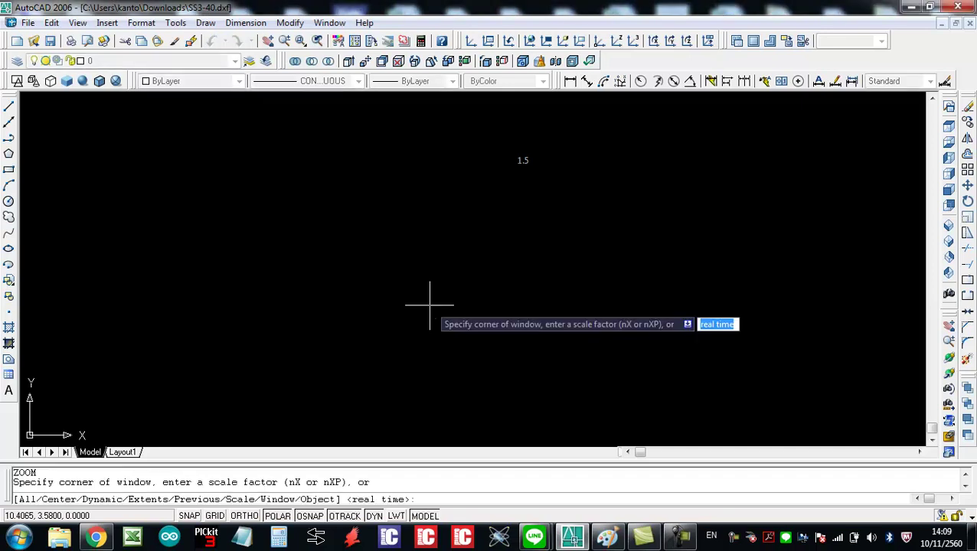
type("e")
key("Return")
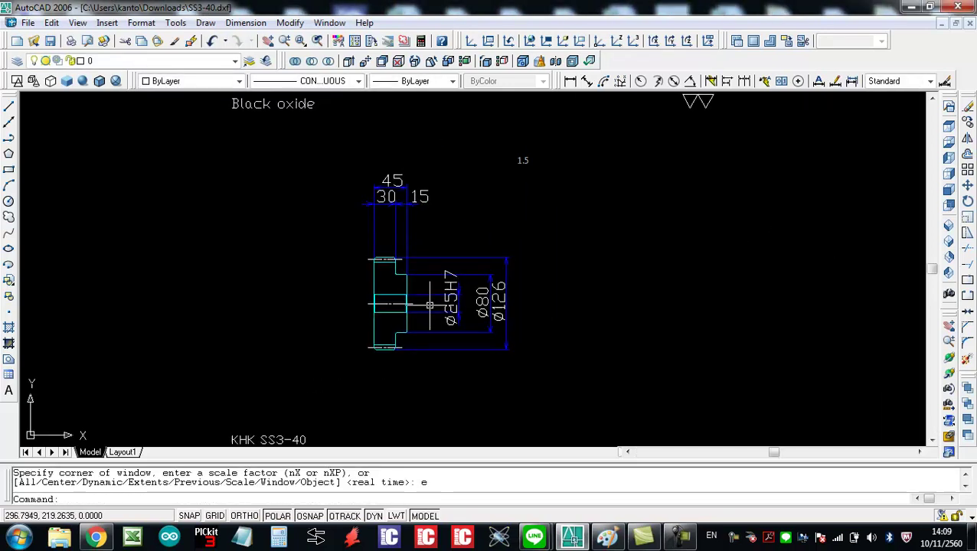
middle_click_drag(390, 304, 448, 328)
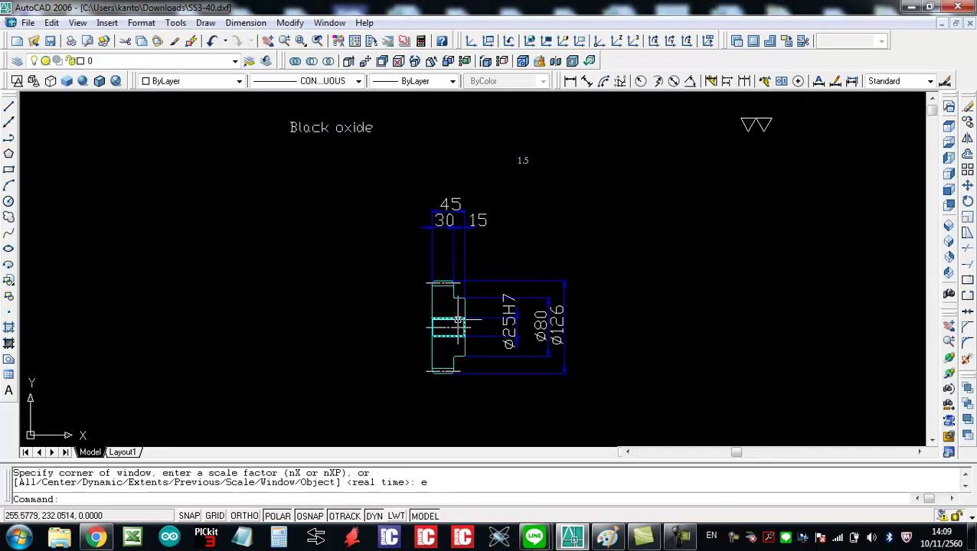
scroll(491, 270, "down", 2)
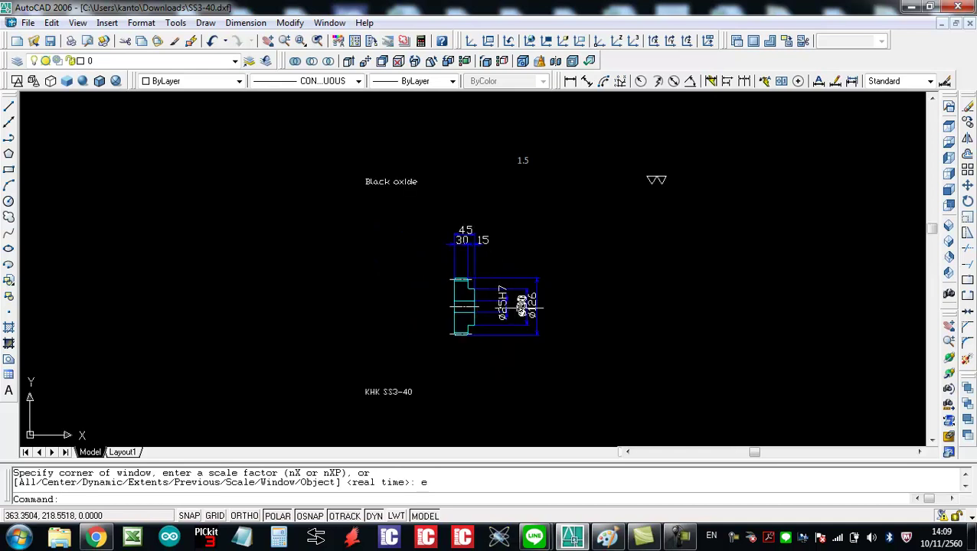
scroll(485, 310, "up", 2)
scroll(485, 310, "up", 1)
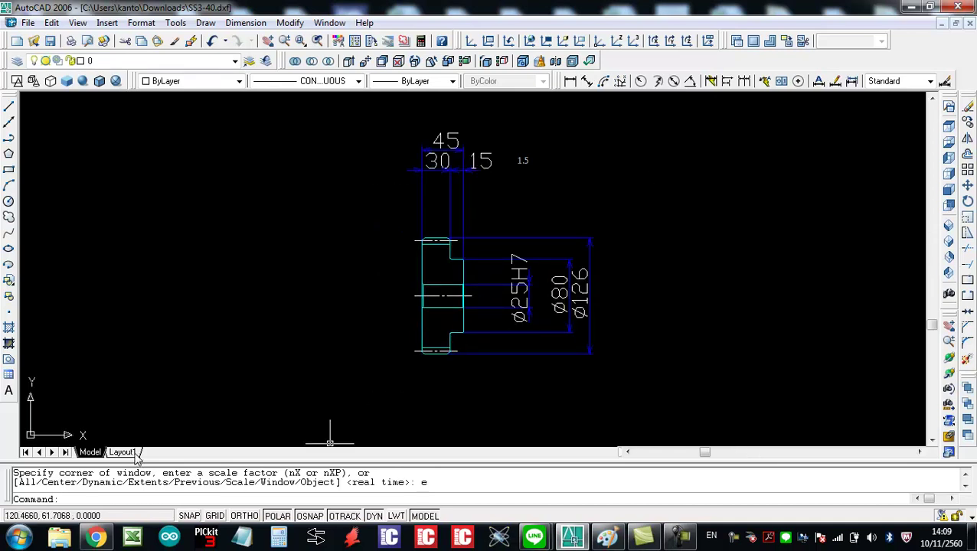
Step: Check the Layout1 sheet, then return to the model view of the gear
left_click(122, 452)
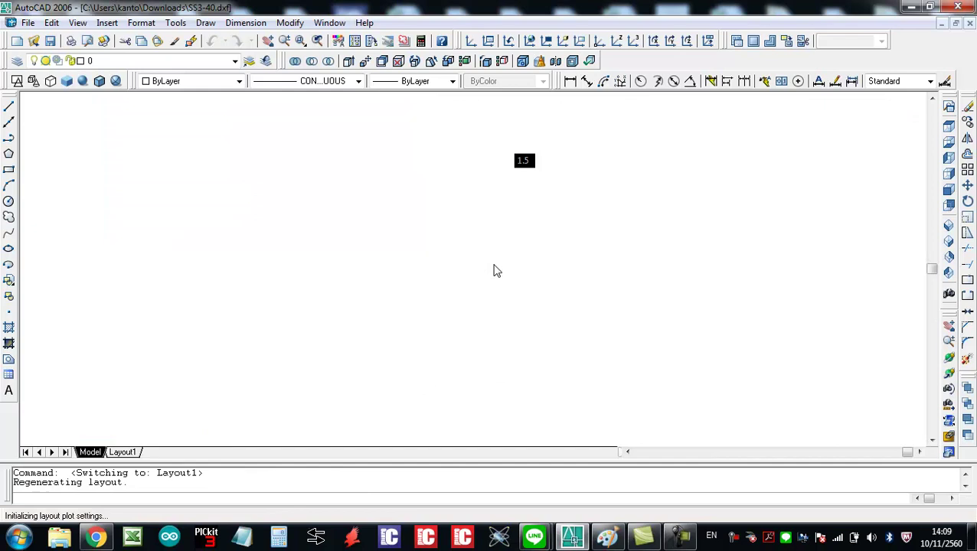
key("z")
key("Return")
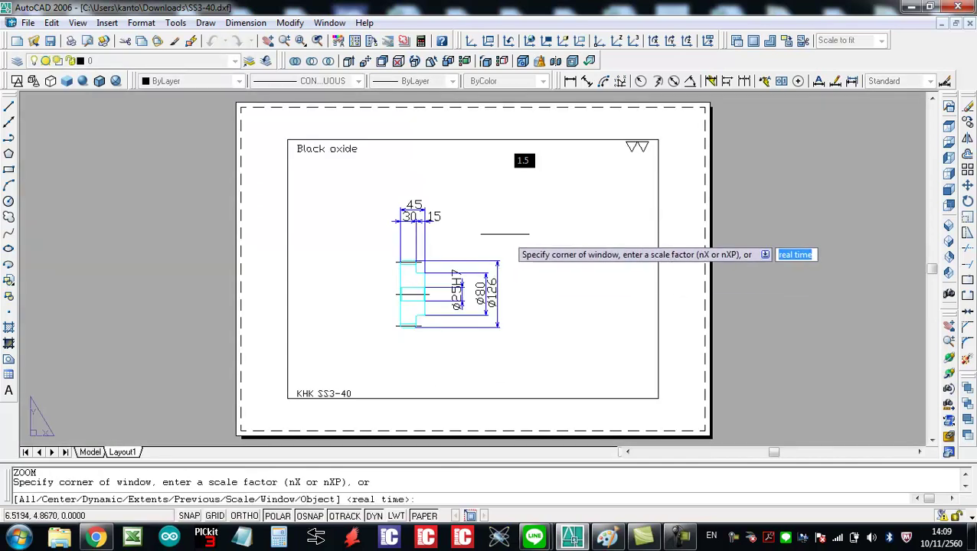
key("Escape")
key("Escape")
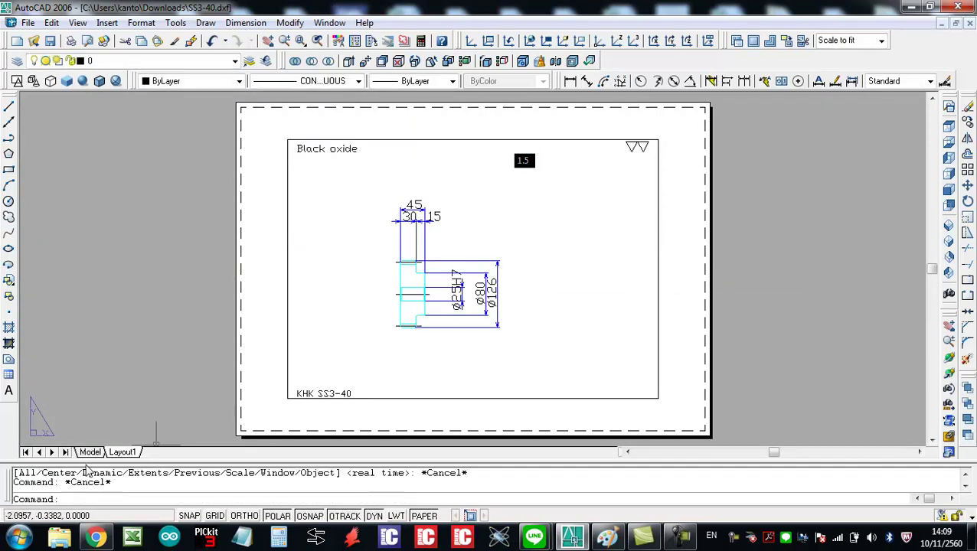
left_click(92, 453)
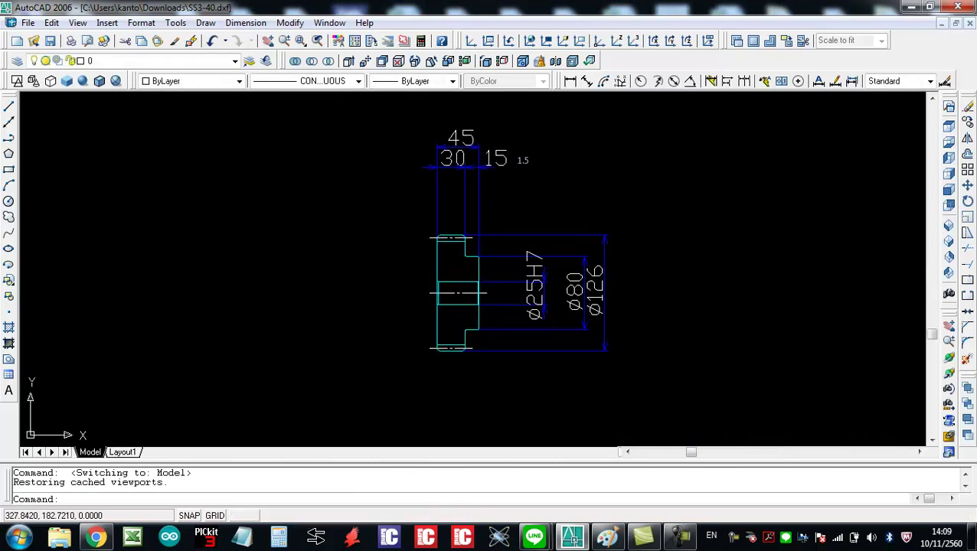
scroll(470, 321, "up", 2)
scroll(497, 291, "up", 1)
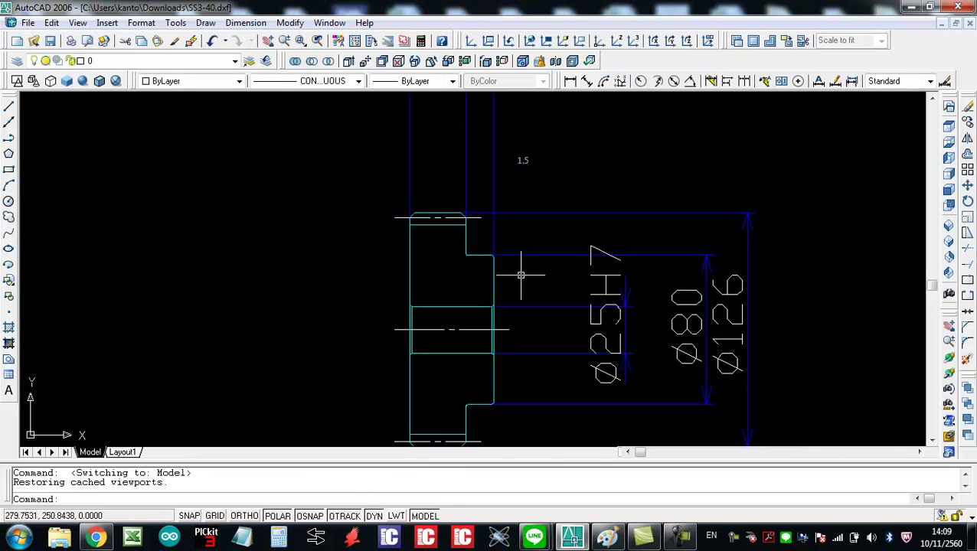
Step: Start copying the 20-object section view, then cancel the copy
type("co")
key("Return")
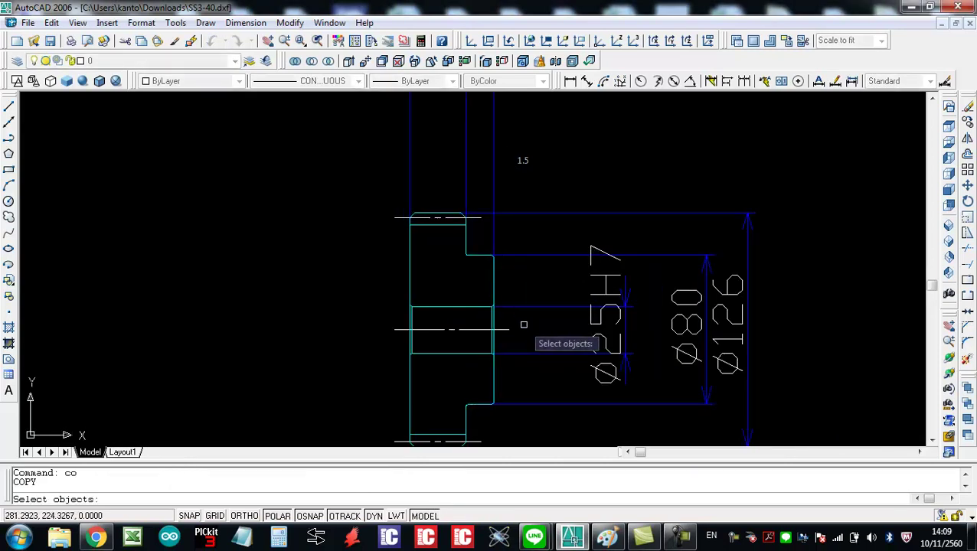
left_click(528, 330)
left_click(370, 195)
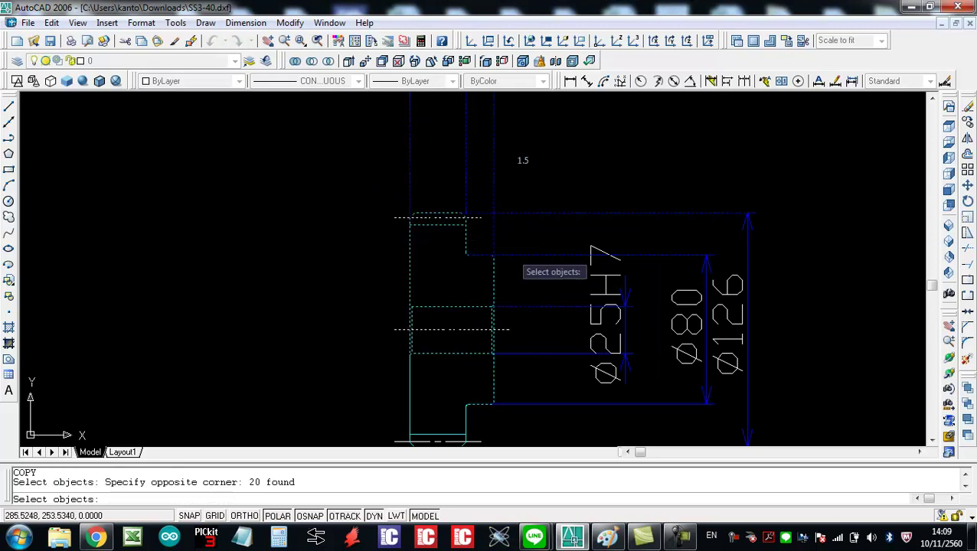
key("Return")
left_click(558, 282)
scroll(437, 264, "down", 4)
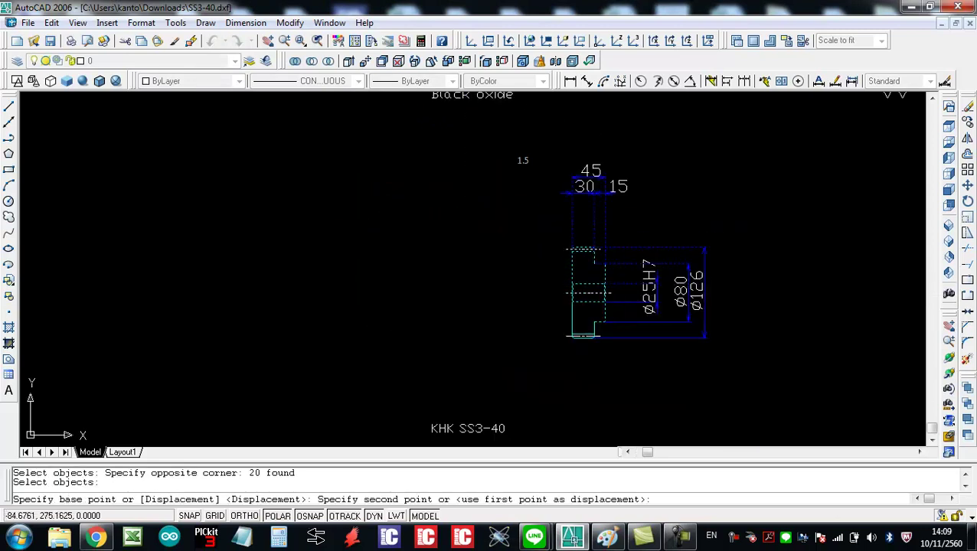
scroll(300, 245, "up", 3)
key("Escape")
key("Escape")
Step: Erase the dimension lines from the section view
left_click(516, 354)
left_click(401, 180)
type("e")
key("Return")
left_click(392, 177)
left_click(204, 114)
scroll(306, 268, "up", 2)
scroll(321, 229, "up", 2)
left_click(355, 215)
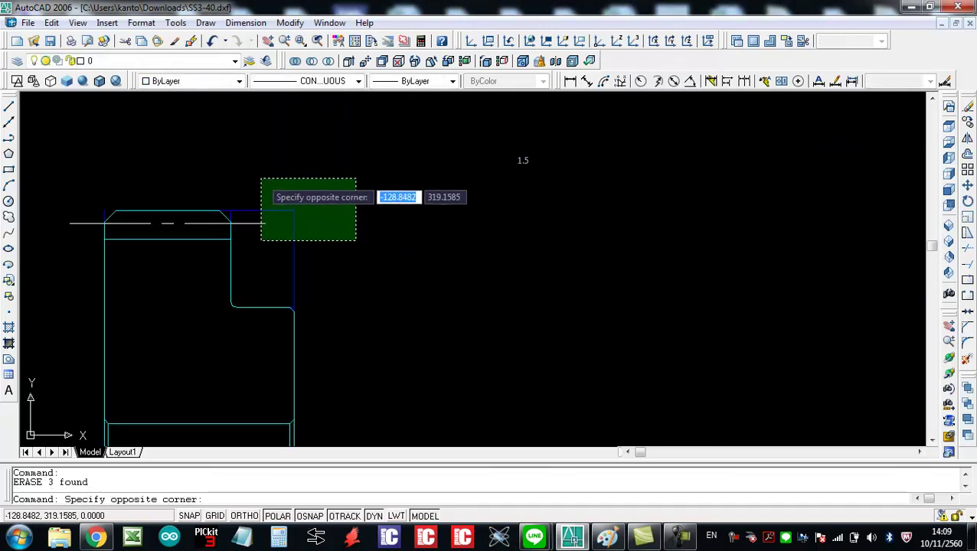
key("Escape")
scroll(431, 175, "down", 2)
scroll(342, 329, "up", 2)
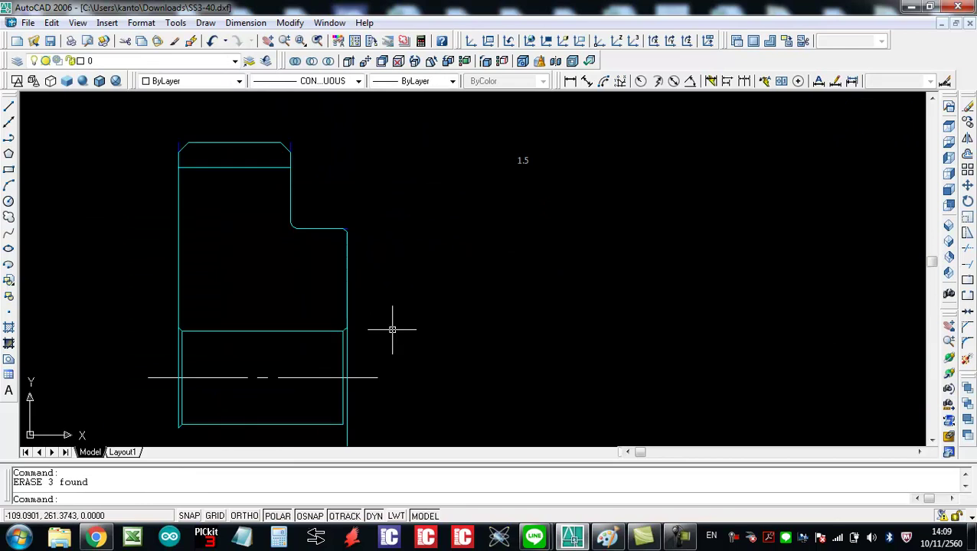
Step: Trim away the bore lines and erase the lower leftover lines
type("tr")
key("Return")
key("Return")
left_click(399, 342)
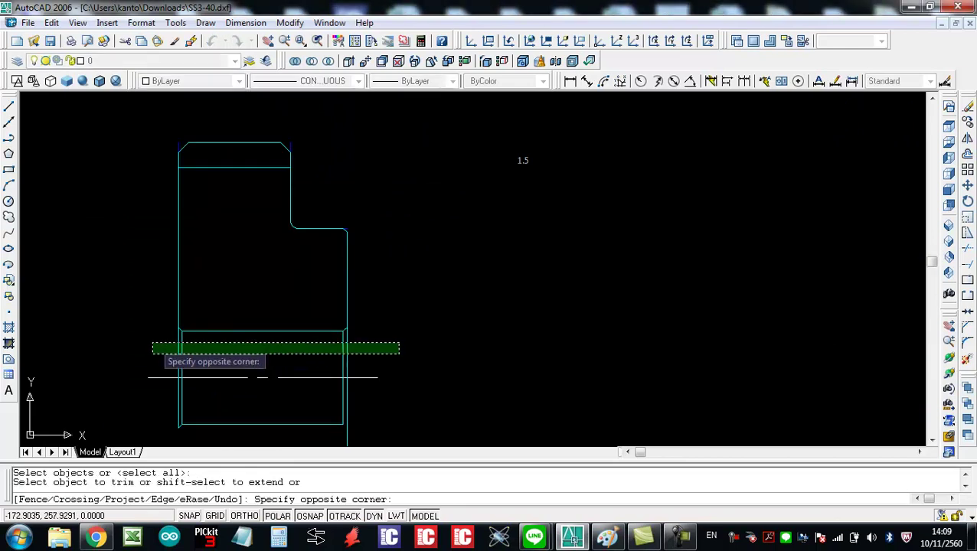
left_click(153, 354)
key("Return")
scroll(417, 341, "down", 2)
left_click(404, 399)
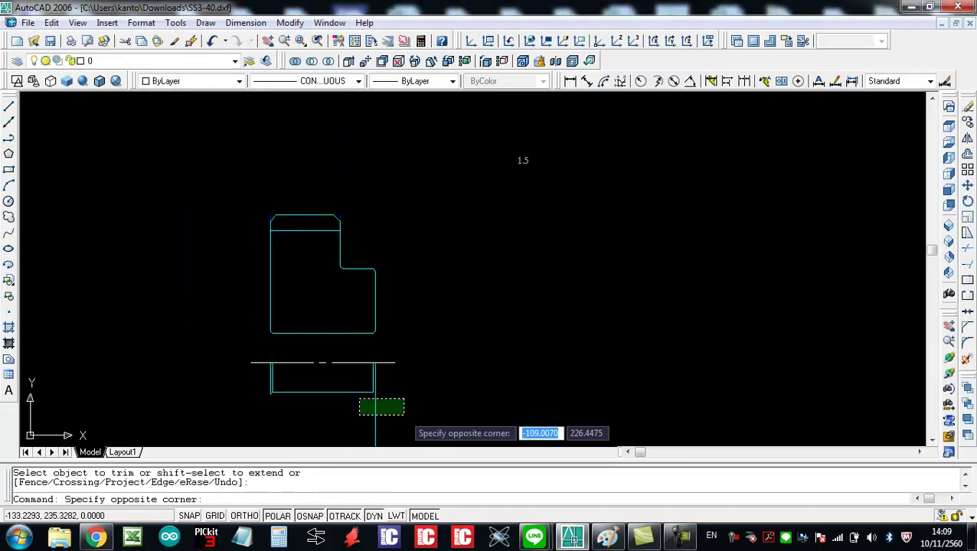
left_click(240, 355)
type("e")
key("Return")
scroll(398, 327, "down", 2)
scroll(398, 346, "down", 1)
scroll(359, 279, "up", 4)
scroll(338, 262, "up", 3)
Step: Delete a stray line and window-select the remaining profile
left_click(337, 261)
left_click(322, 219)
key("Delete")
scroll(416, 204, "down", 4)
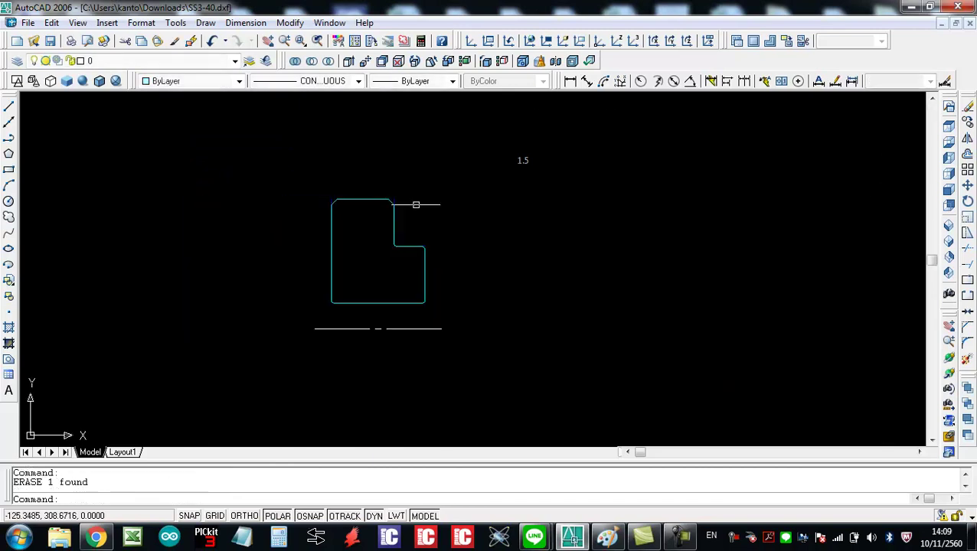
scroll(410, 192, "up", 5)
left_click(365, 223)
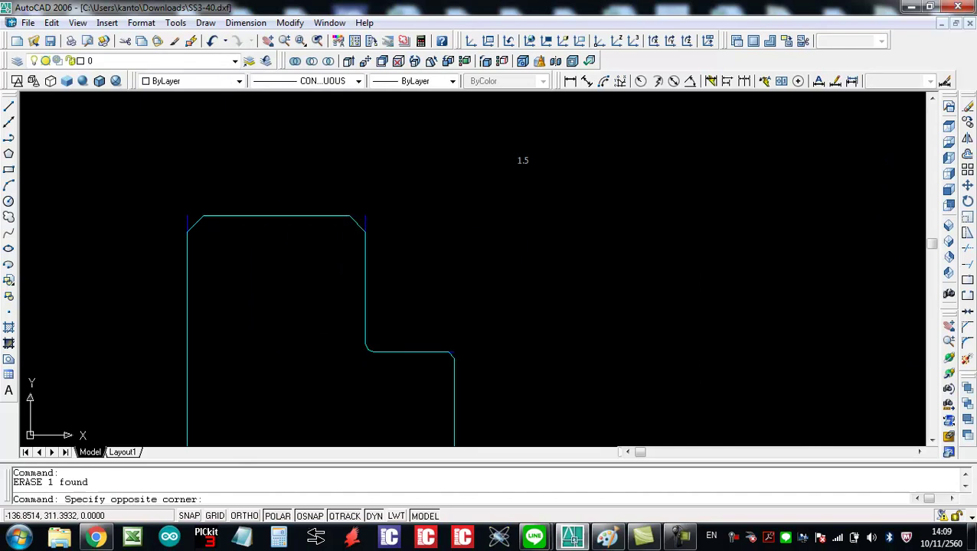
left_click(206, 229)
Step: Convert the nine profile outline pieces into one region with REGION
type("reg")
key("Return")
scroll(421, 205, "down", 2)
scroll(421, 205, "down", 2)
left_click(467, 343)
left_click(305, 162)
key("Return")
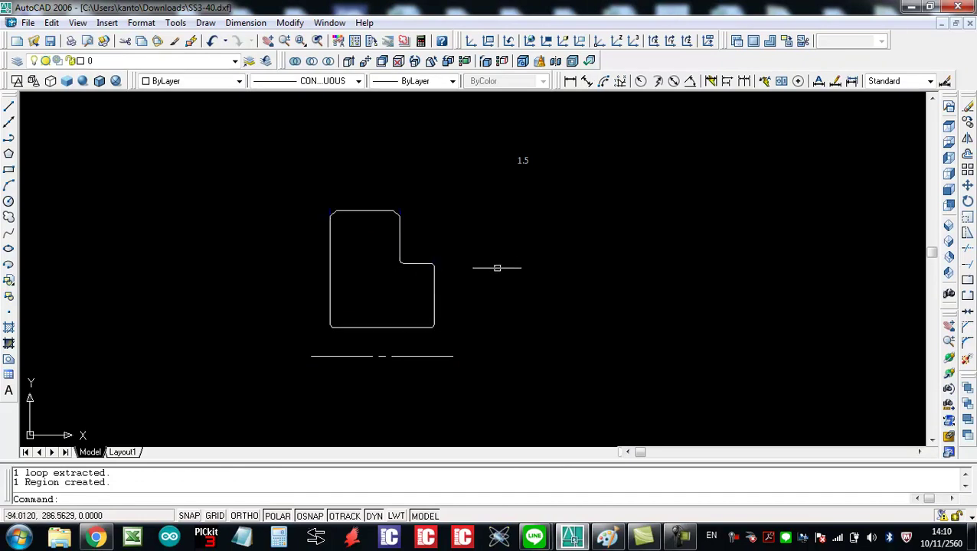
left_click(949, 360)
mouse_move(397, 298)
left_mouse_down()
mouse_move(345, 288)
mouse_move(437, 284)
left_mouse_up()
right_click(465, 283)
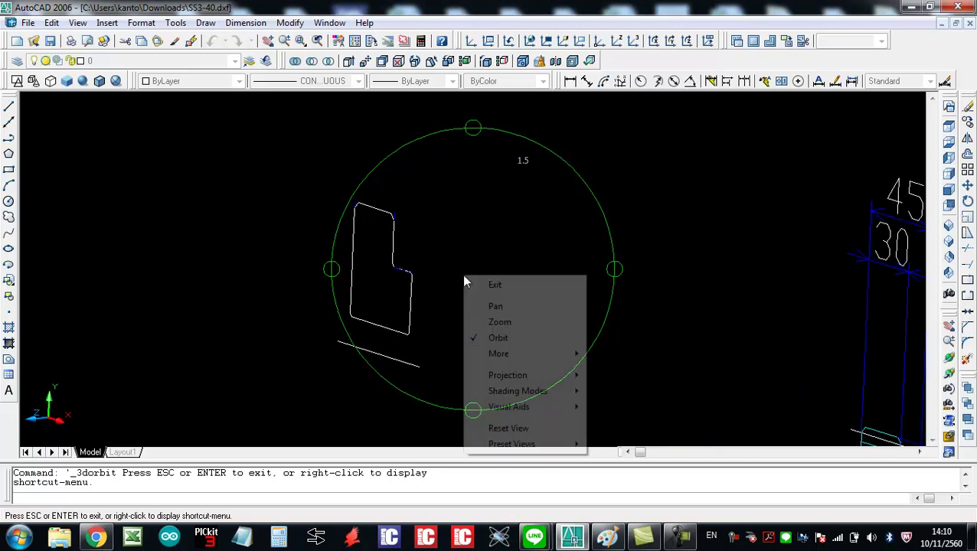
left_click(495, 285)
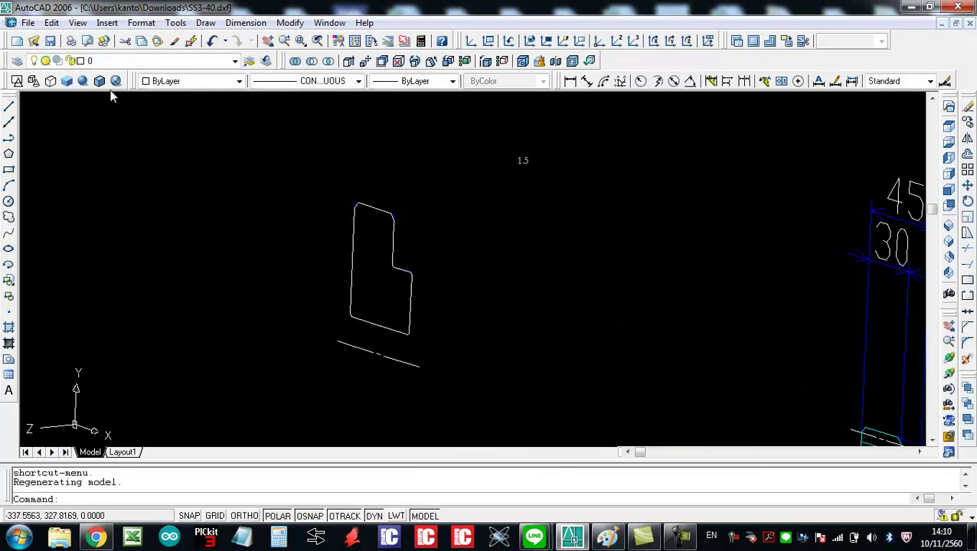
left_click(214, 42)
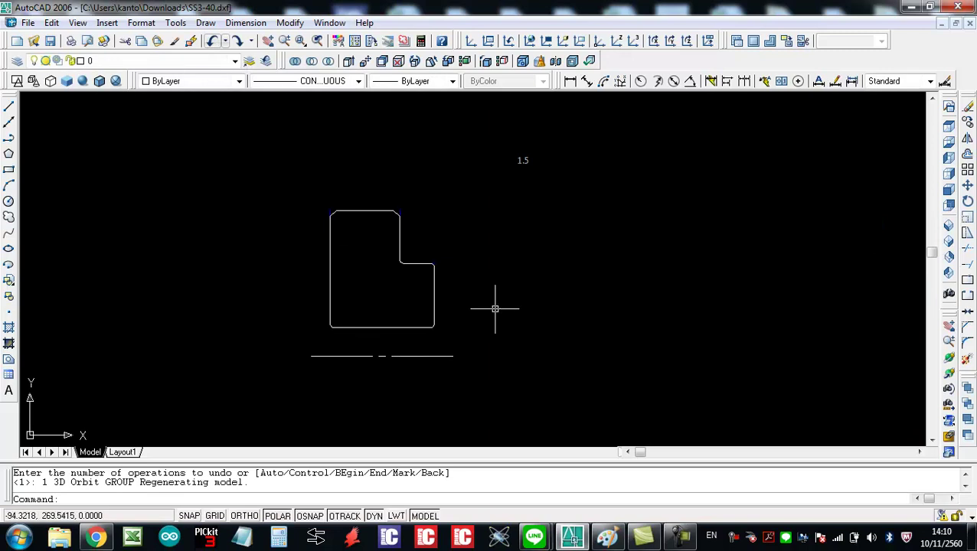
type("rev")
key("Return")
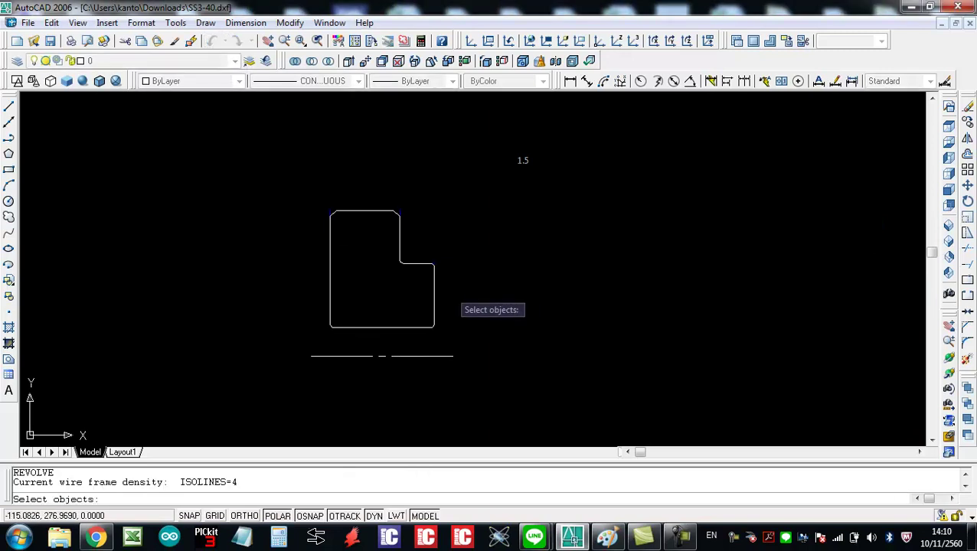
left_click(433, 283)
key("Return")
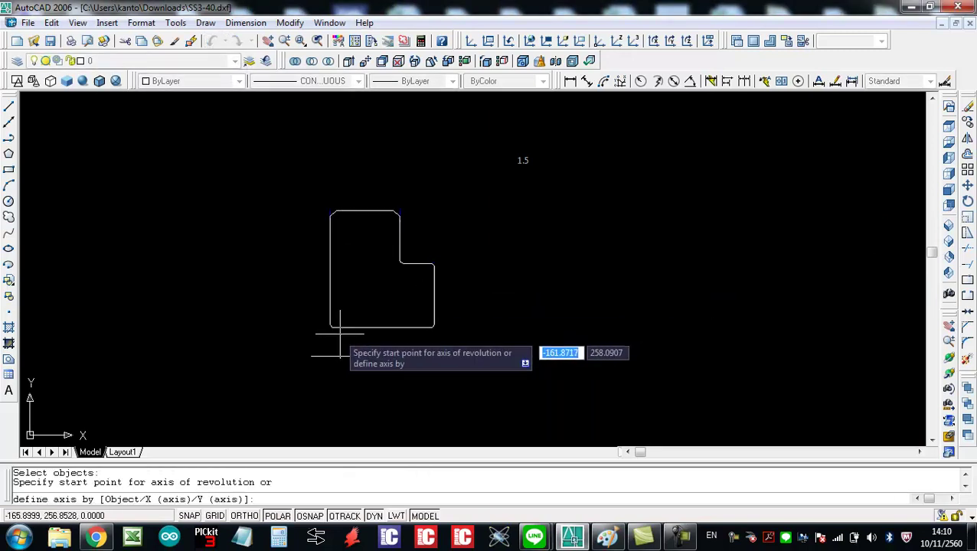
left_click(311, 354)
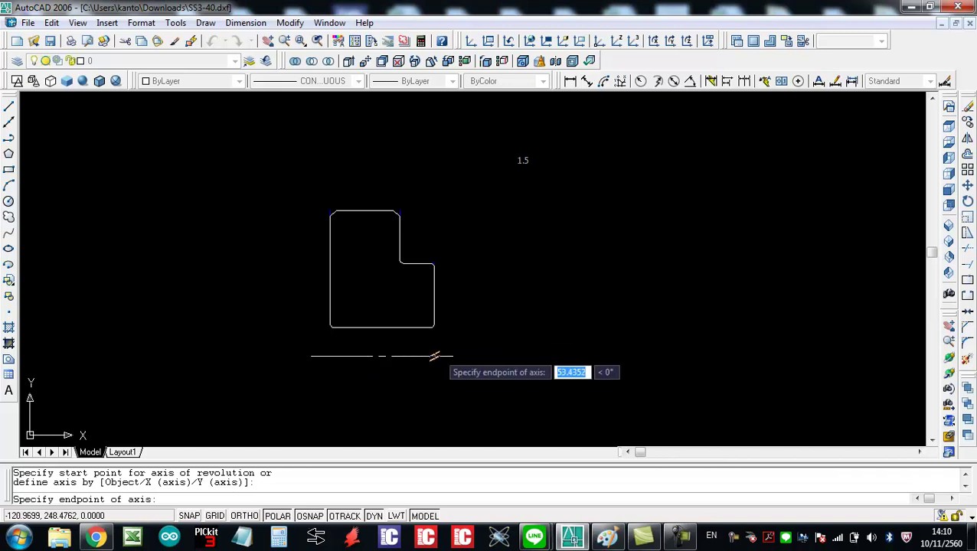
left_click(453, 356)
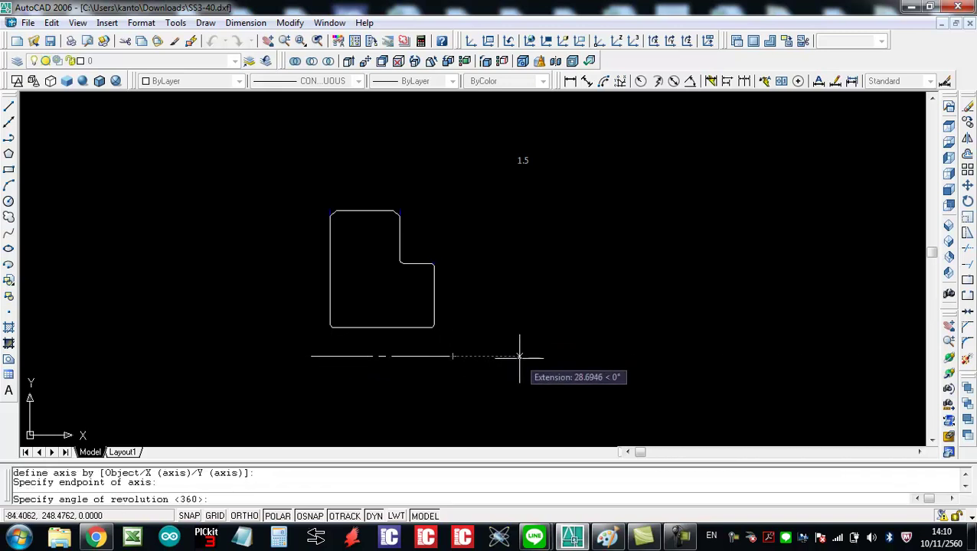
type("270")
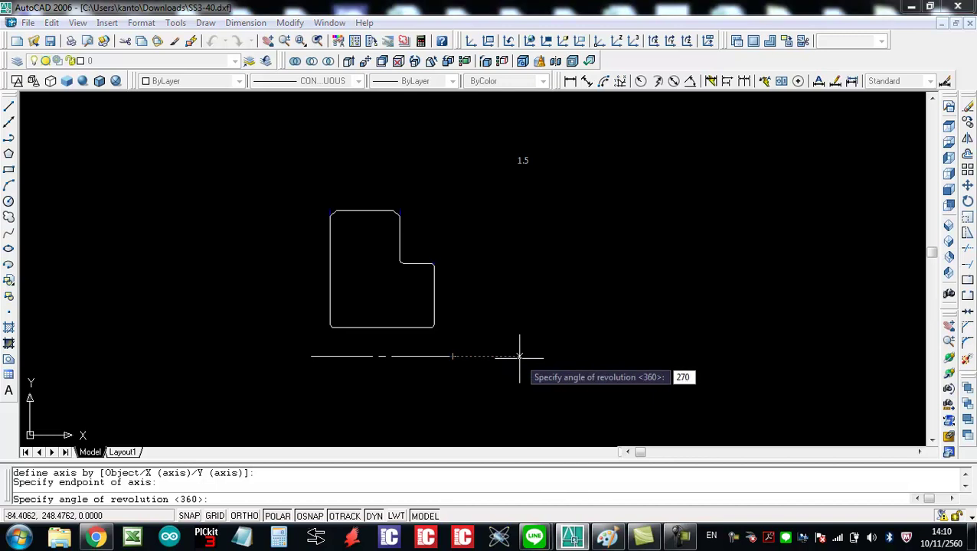
key("Return")
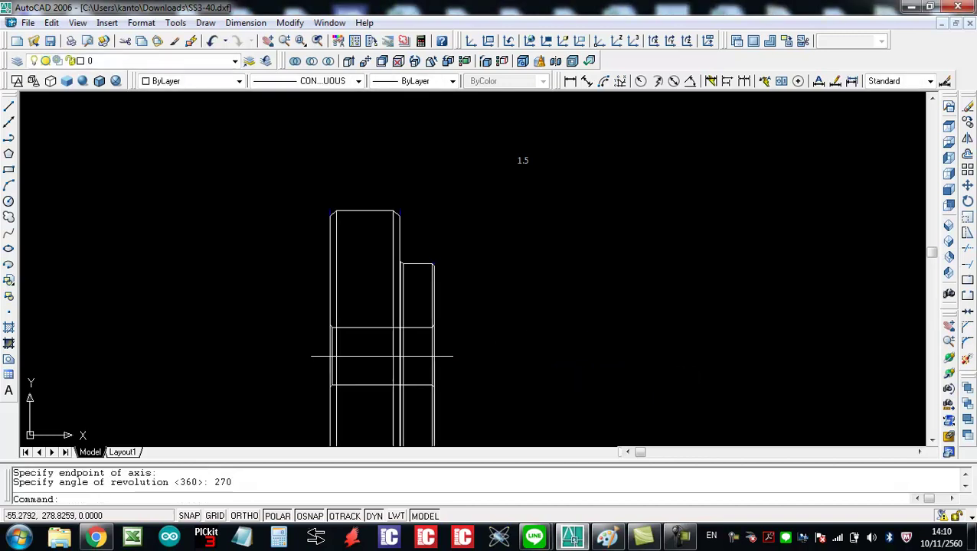
left_click(114, 81)
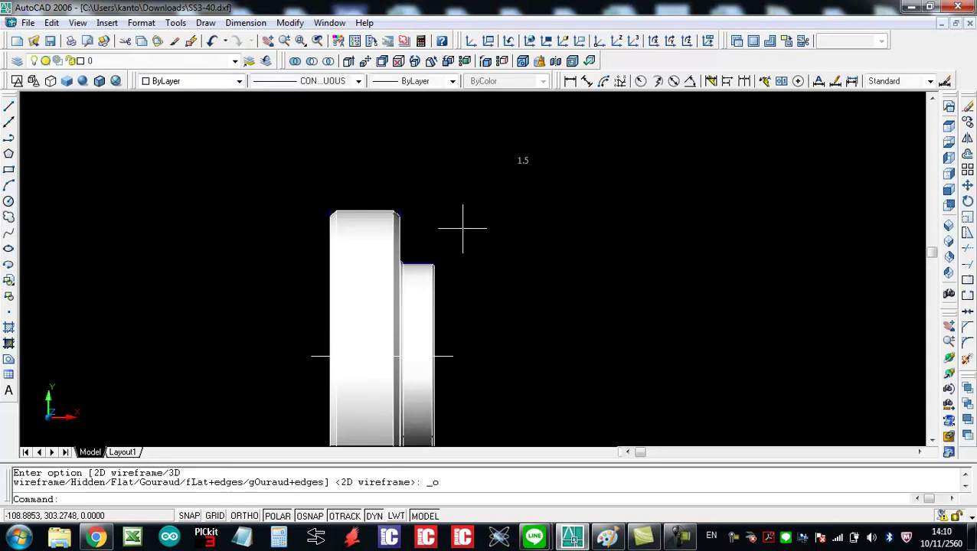
scroll(503, 266, "down", 2)
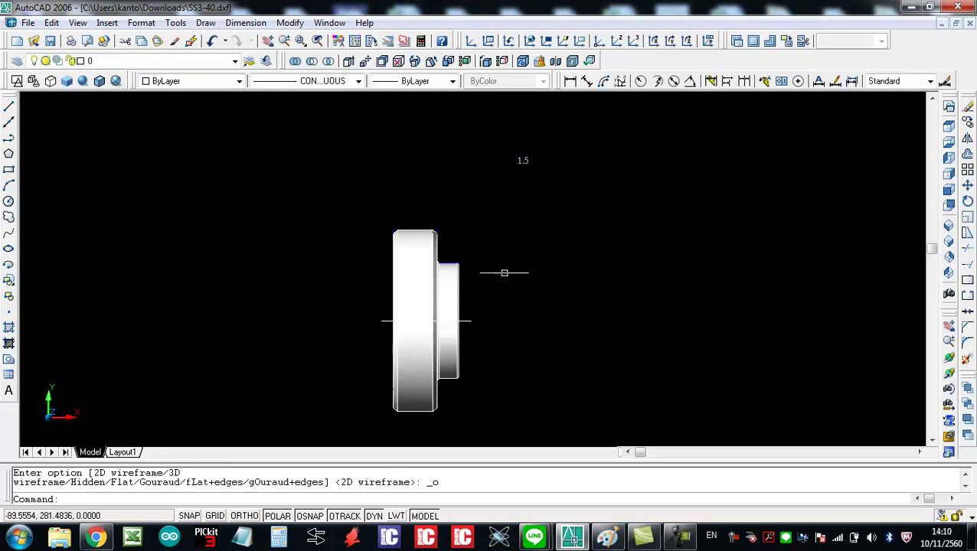
left_click(950, 358)
left_click_drag(540, 360, 453, 328)
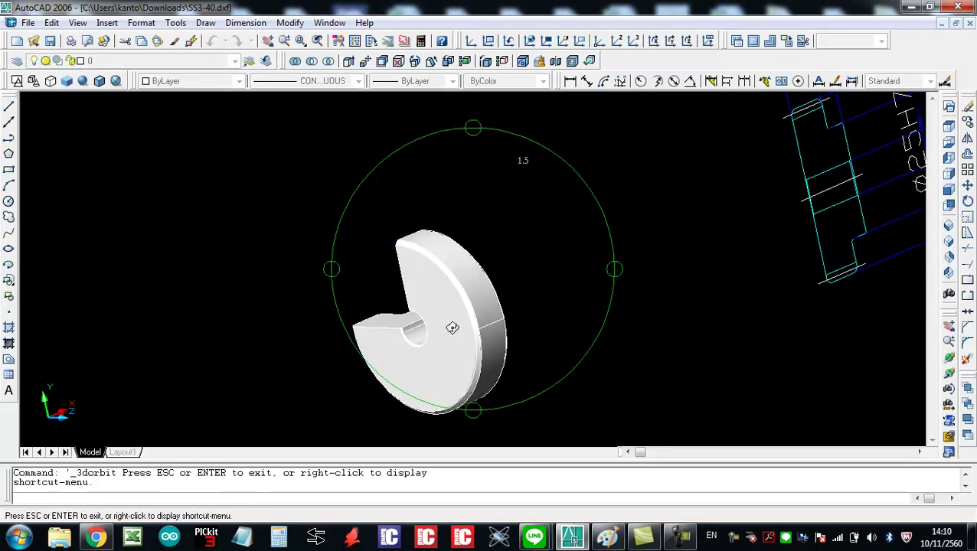
right_click(553, 310)
left_click(566, 321)
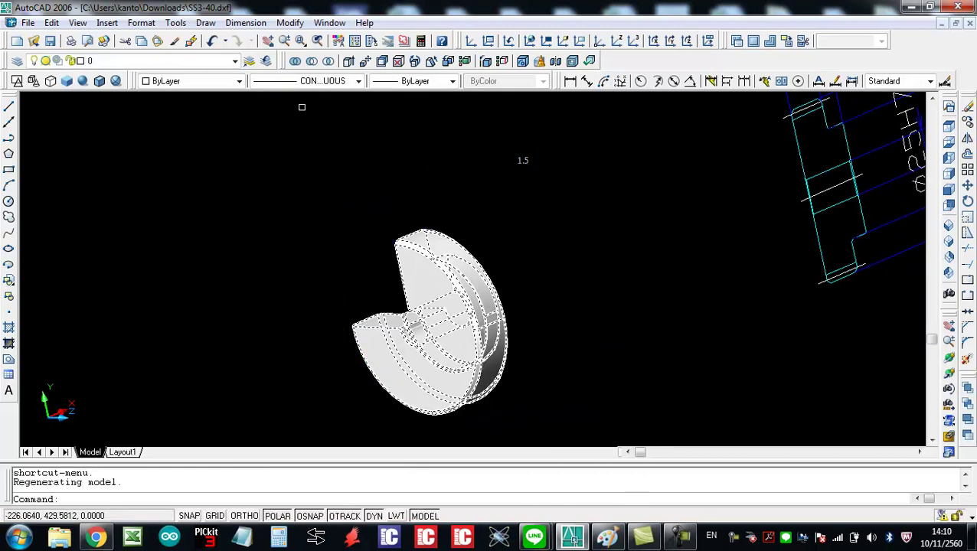
left_click(213, 41)
left_click(214, 41)
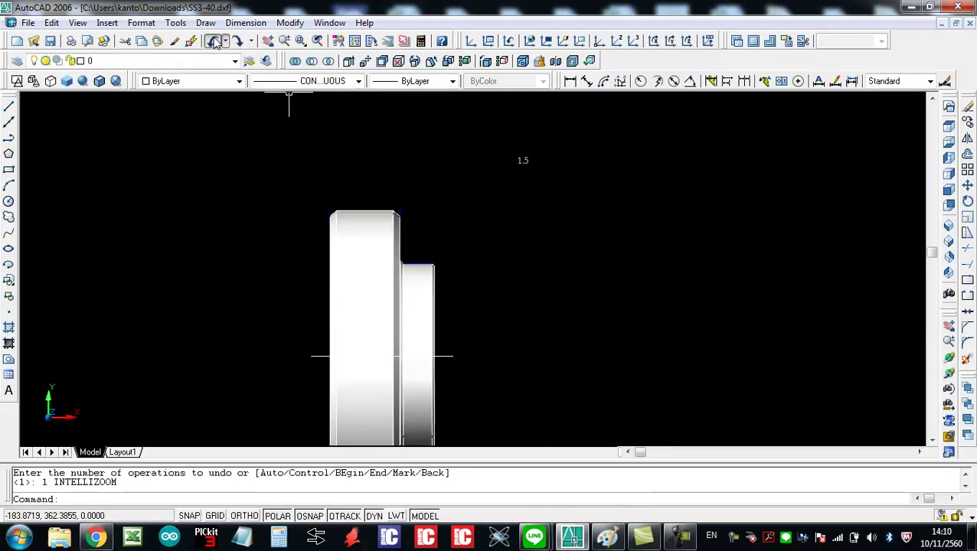
left_click(213, 41)
left_click(213, 41)
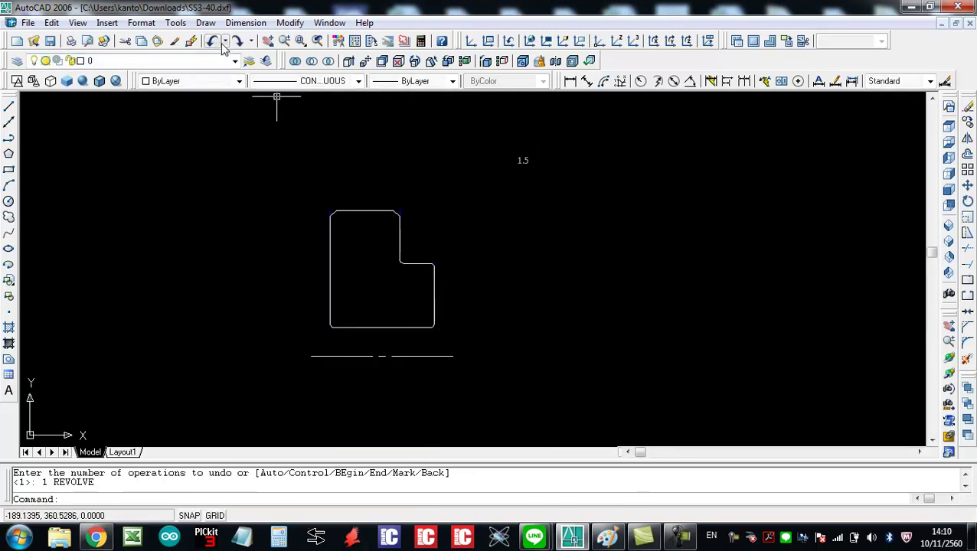
Step: Tilt the profile into a 3D view with 3D Orbit
left_click(948, 358)
mouse_move(489, 307)
left_mouse_down()
mouse_move(551, 320)
mouse_move(484, 303)
left_mouse_up()
right_click(484, 304)
left_click(513, 313)
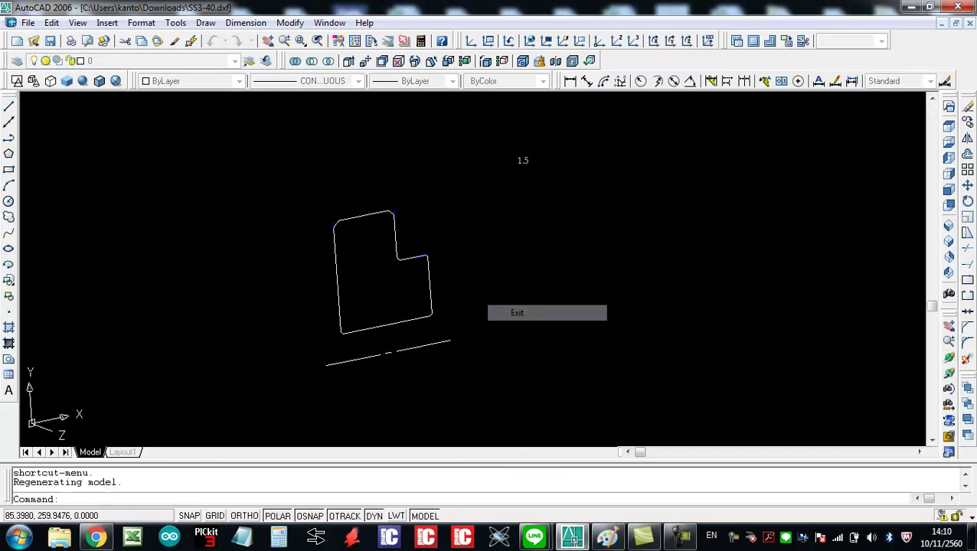
Step: Revolve the L-shaped region 360° about the centre line
type("rev")
key("Return")
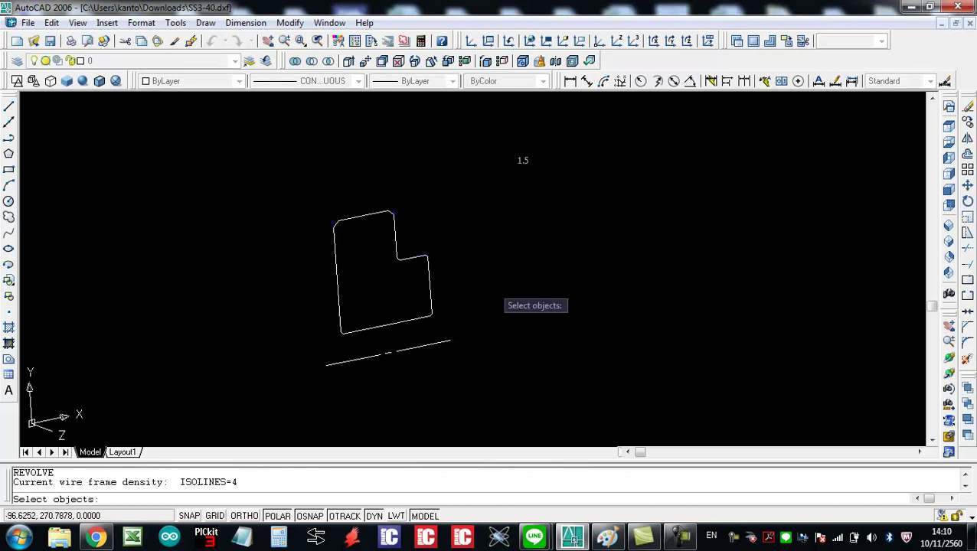
left_click(370, 212)
key("Return")
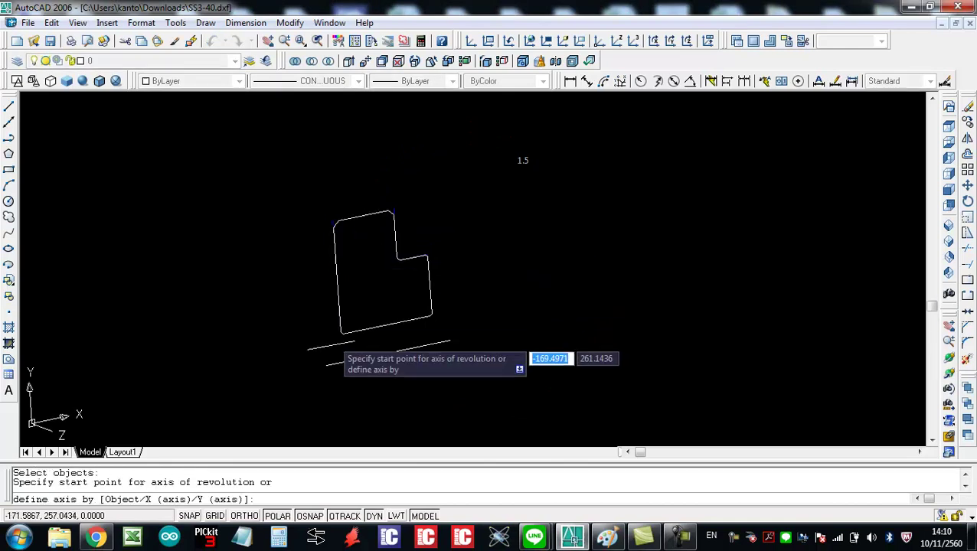
left_click(326, 365)
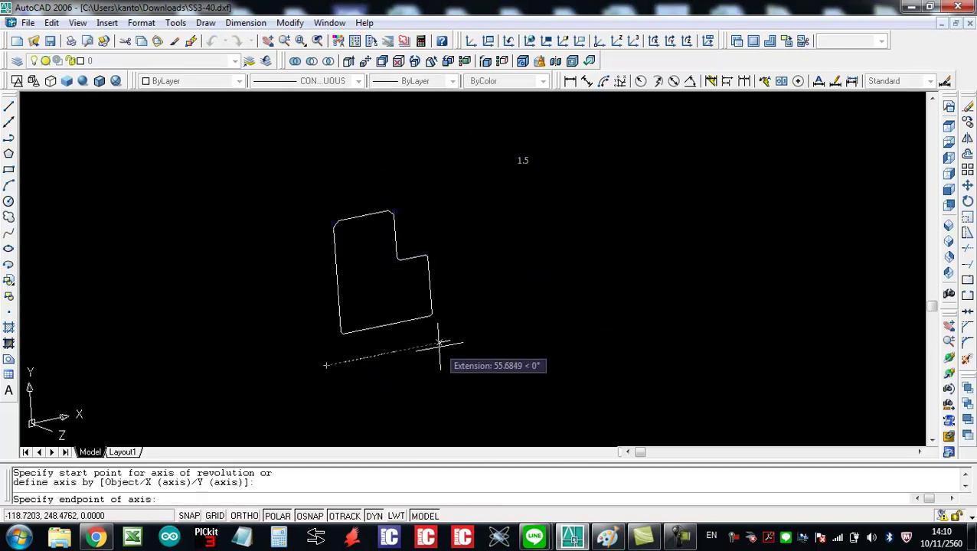
left_click(449, 341)
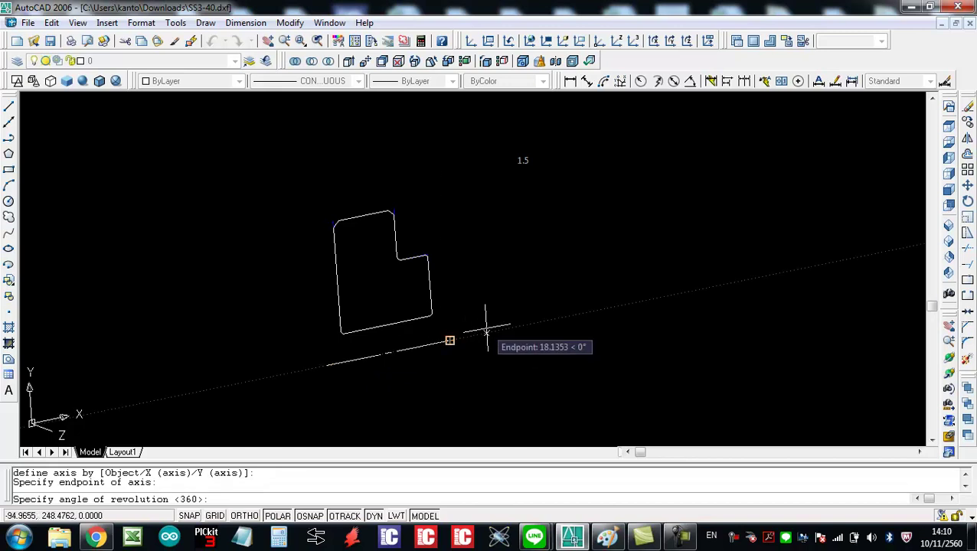
type("360")
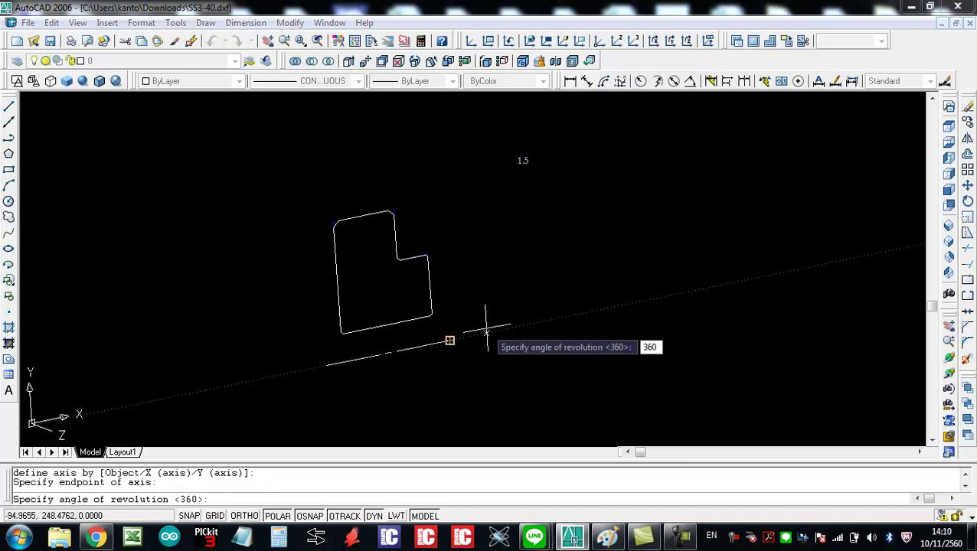
key("Return")
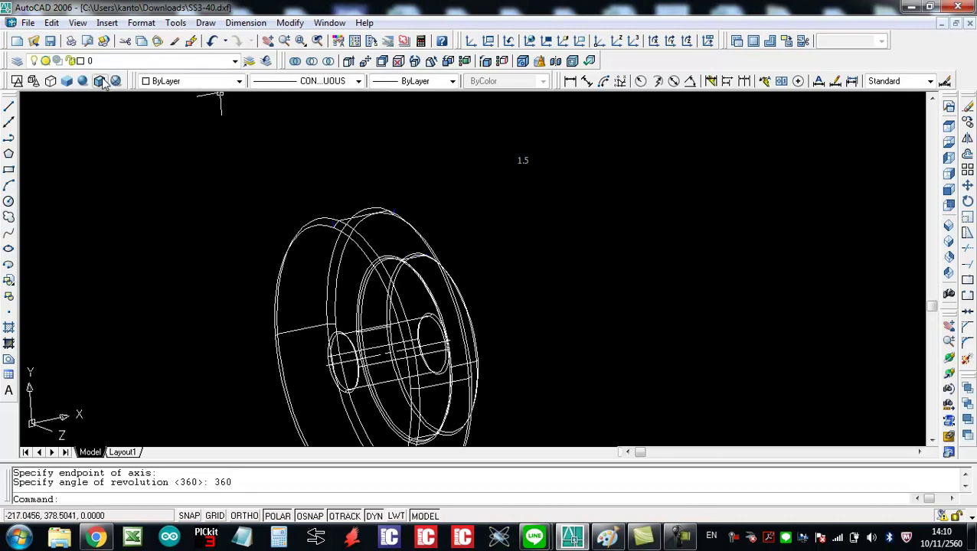
Step: Flat-shade the gear blank and inspect it from the Top and Right views
left_click(99, 81)
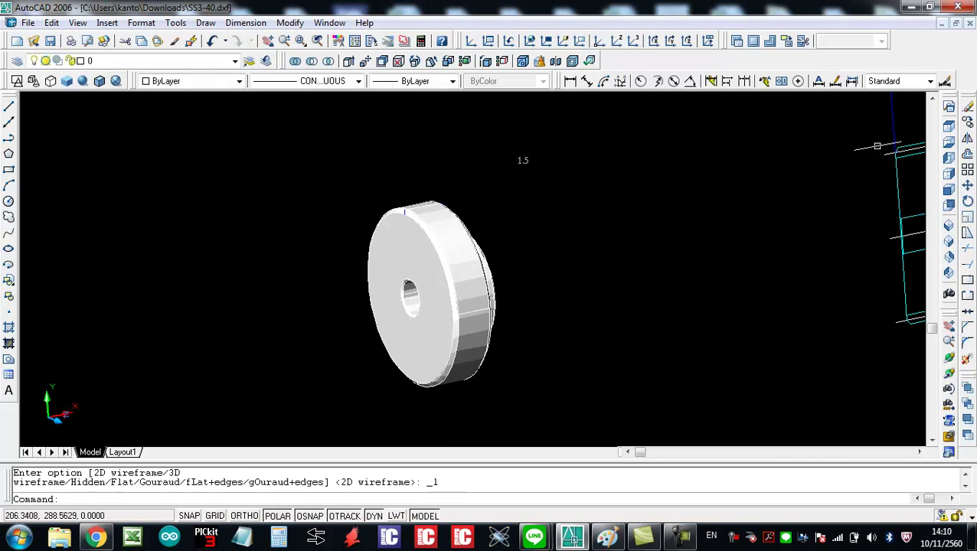
left_click(947, 129)
middle_click_drag(262, 284, 459, 305)
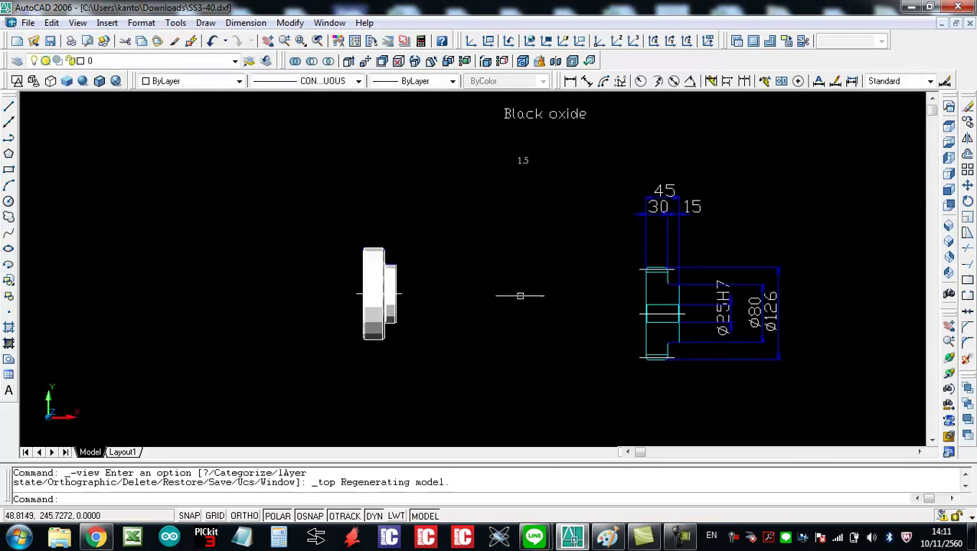
left_click(948, 174)
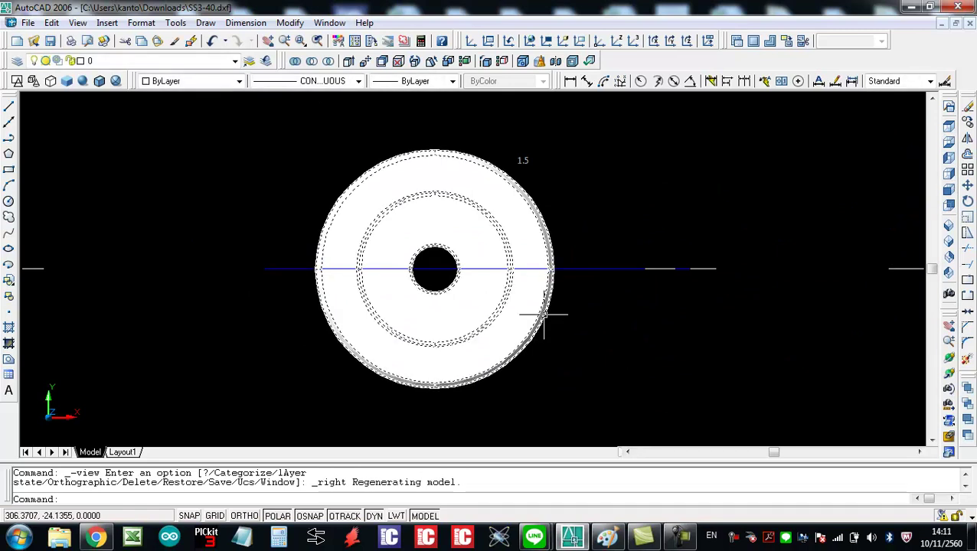
scroll(581, 275, "down", 4)
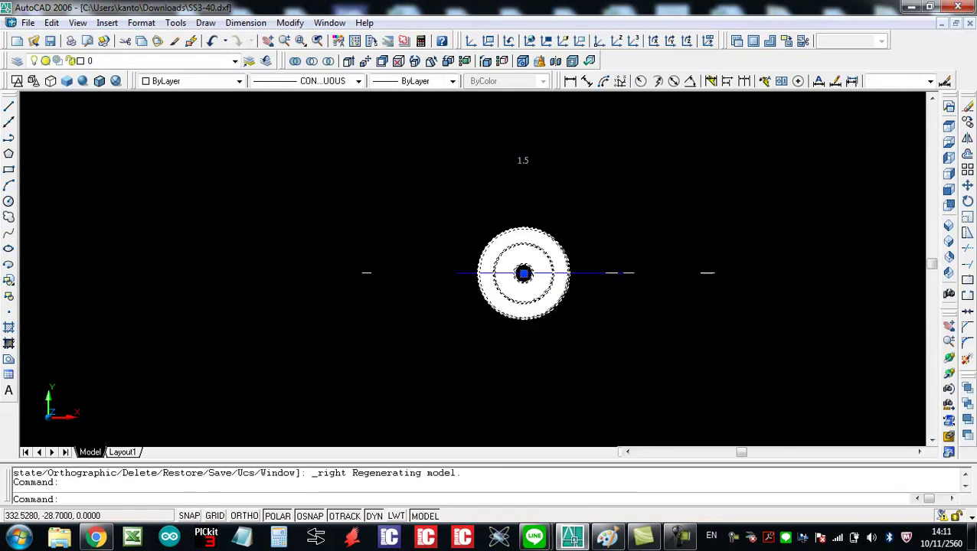
left_click(524, 273)
left_click(509, 374)
middle_click_drag(603, 396, 624, 356)
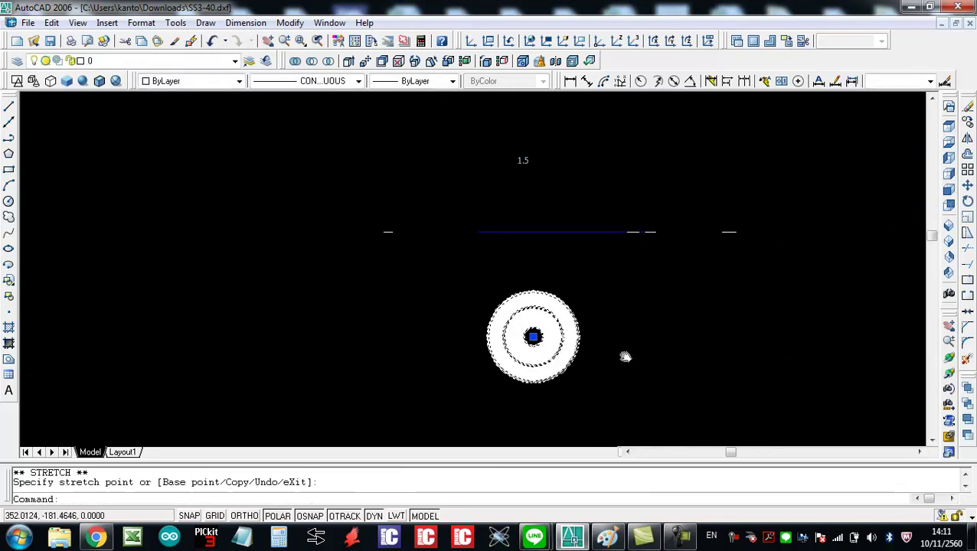
scroll(563, 337, "up", 3)
key("Escape")
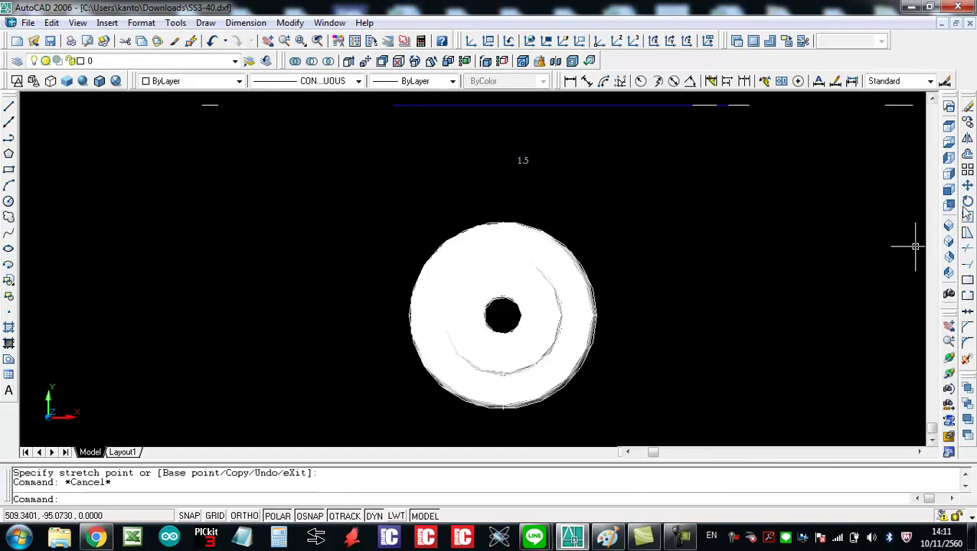
Step: Zoom to the KHK SS3-40 label in Top view, then view the gear face-on from Left
left_click(949, 126)
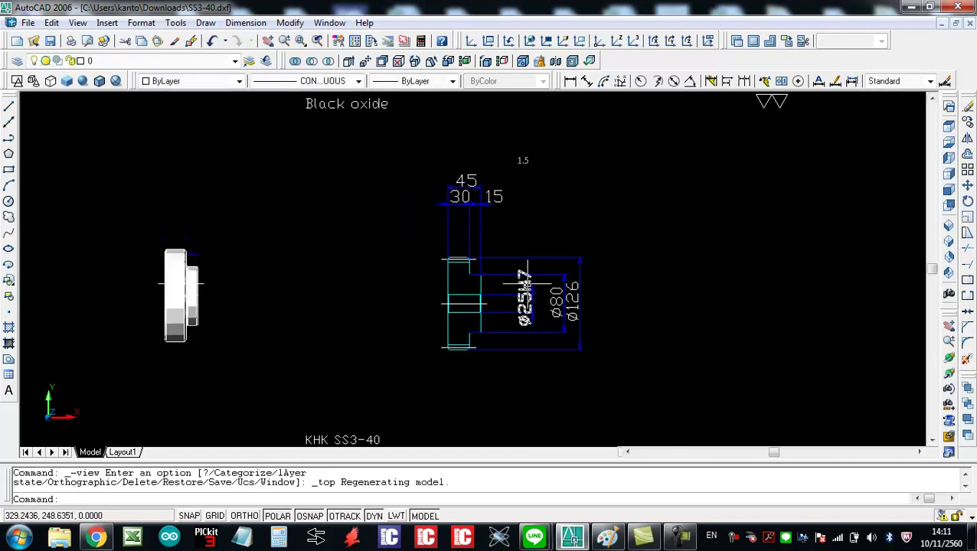
scroll(406, 373, "up", 4)
scroll(414, 376, "up", 2)
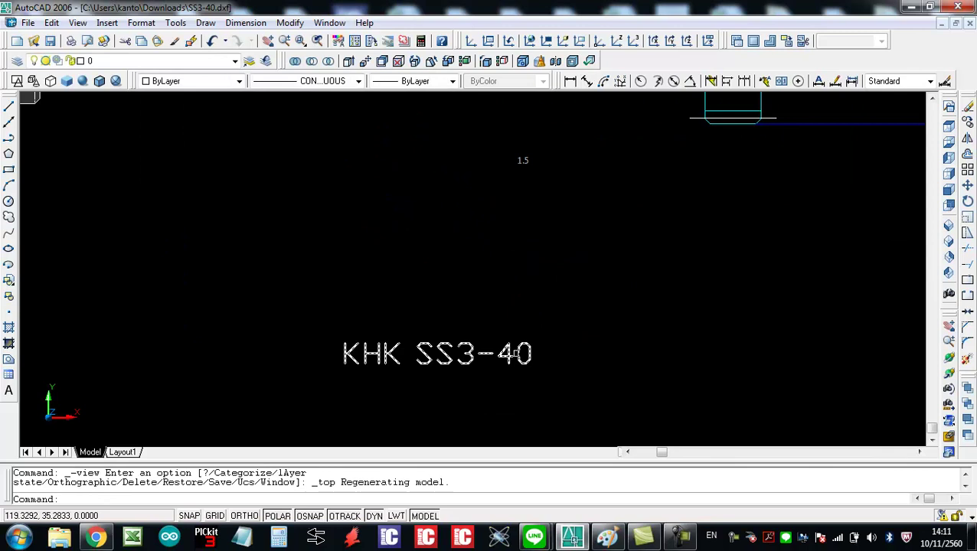
left_click(517, 354)
scroll(520, 353, "up", 4)
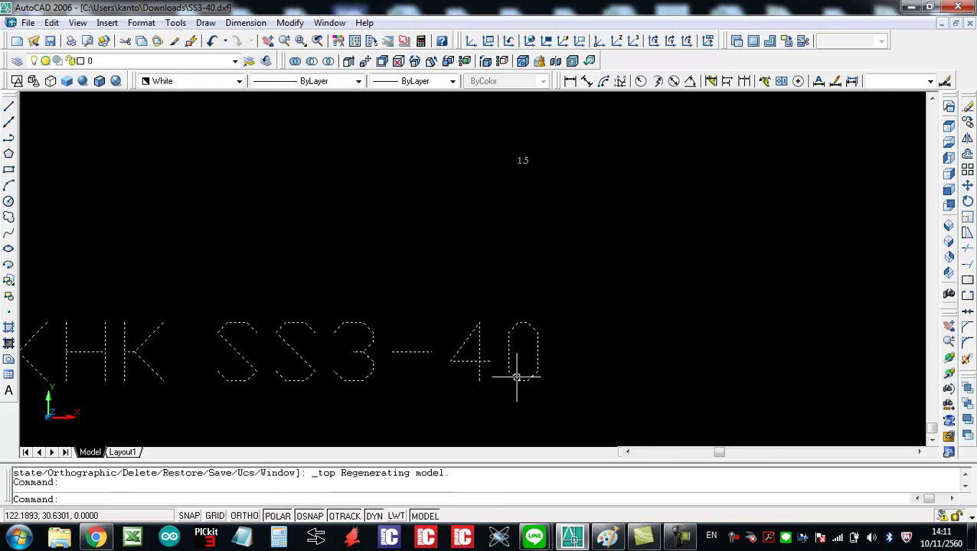
scroll(600, 307, "down", 2)
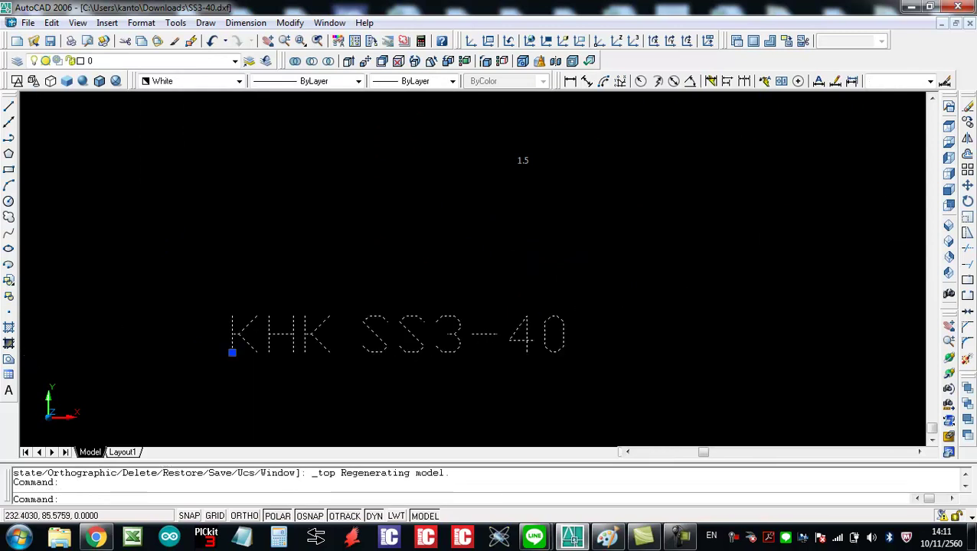
left_click(948, 157)
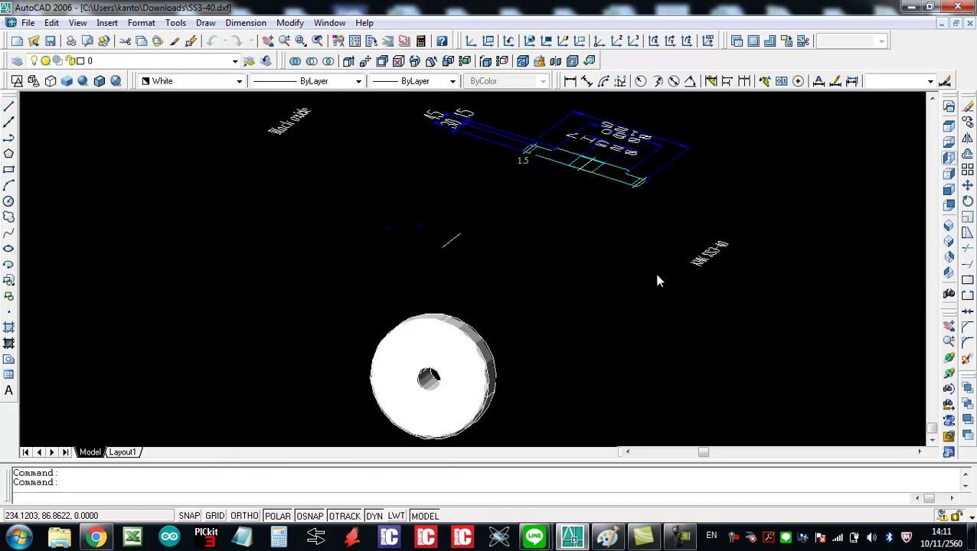
left_click(726, 327)
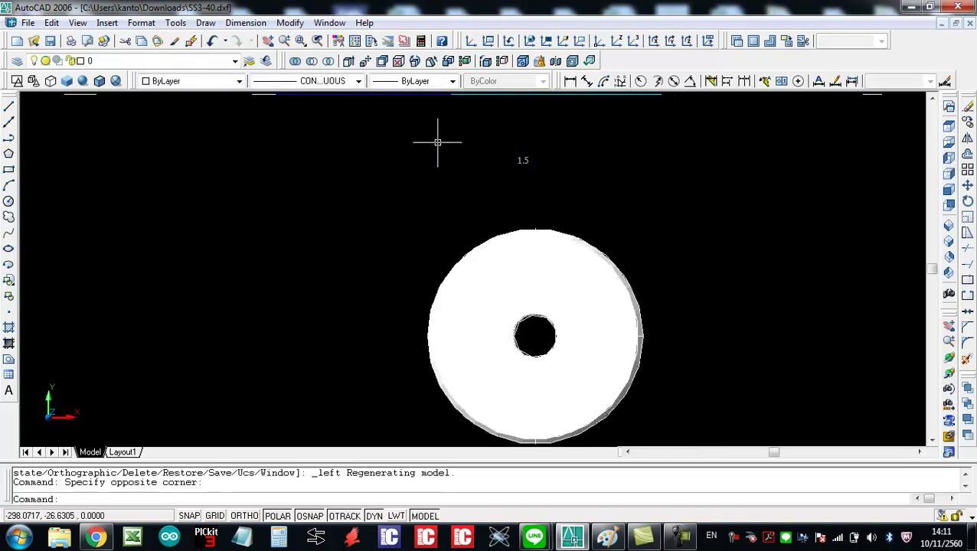
Step: Switch the display to 2D Wireframe and abandon a line started at the bore centre
left_click(17, 81)
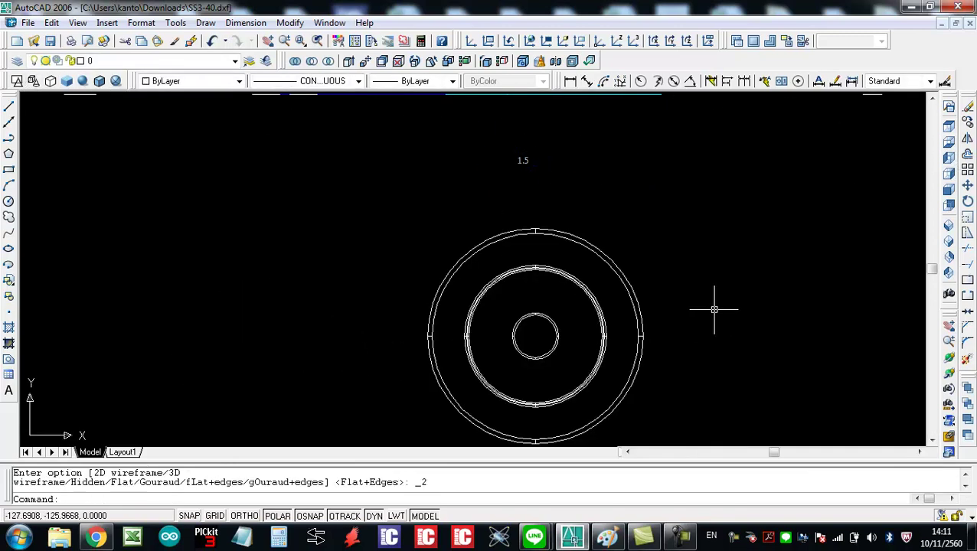
type("l")
key("Return")
left_click(536, 335)
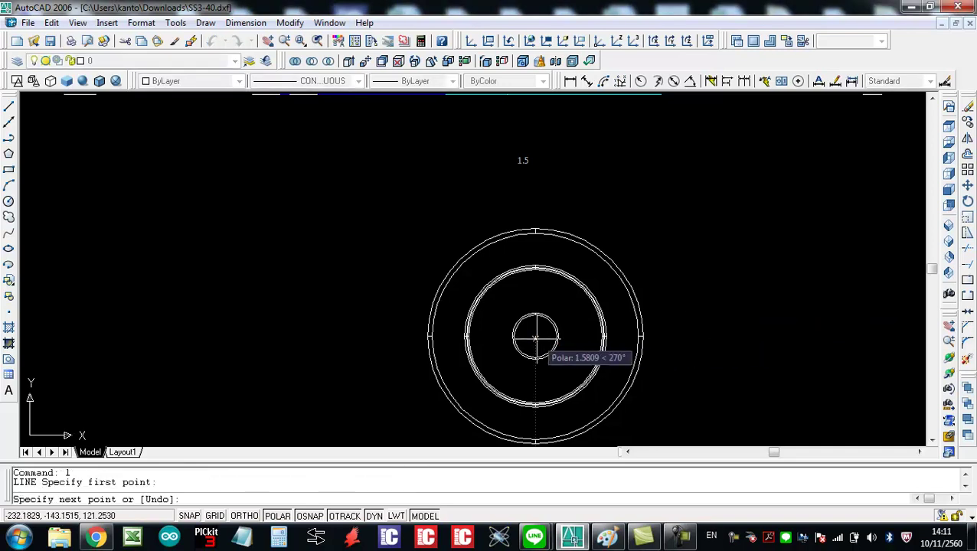
key("Escape")
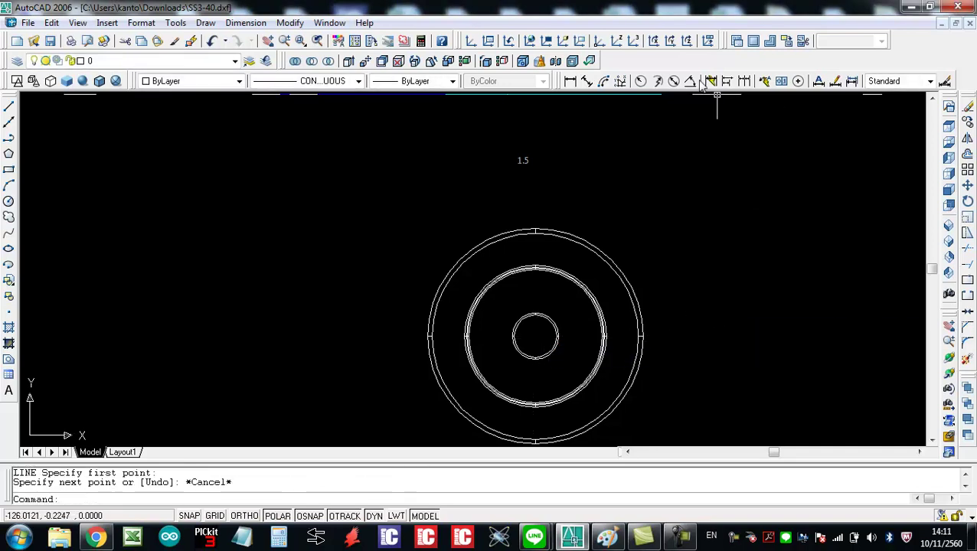
Step: Start and cancel an angular dimension, then pick the outer circle for a diameter dimension
left_click(690, 82)
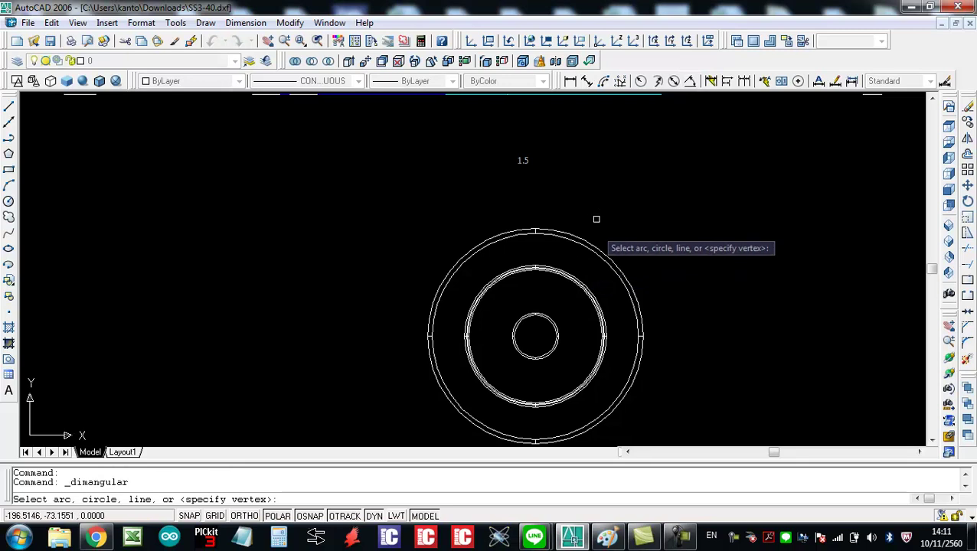
key("Escape")
left_click(674, 81)
left_click(588, 245)
scroll(624, 223, "up", 5)
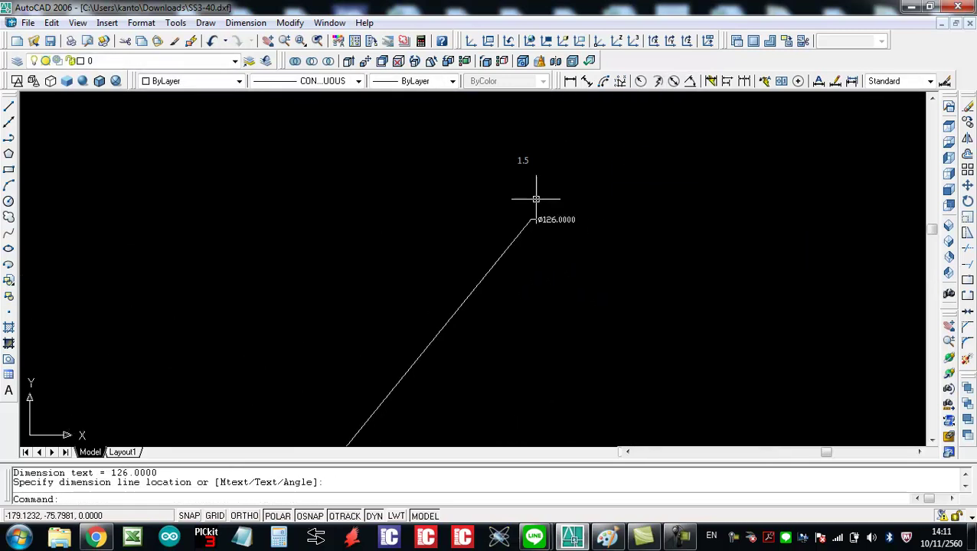
scroll(612, 260, "down", 5)
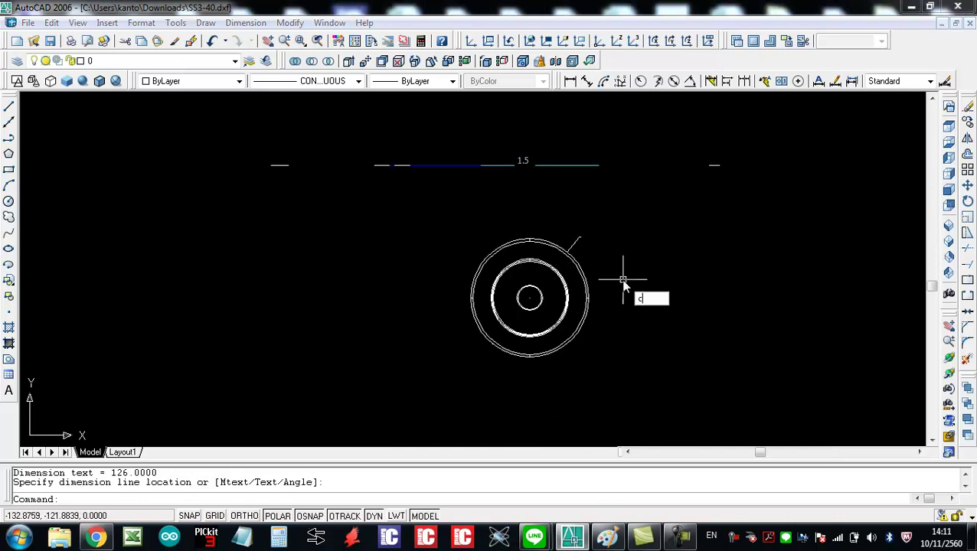
Step: Draw a radius-126 circle beside the gear, then erase it as oversized
type("c")
key("Return")
left_click(626, 277)
type("12")
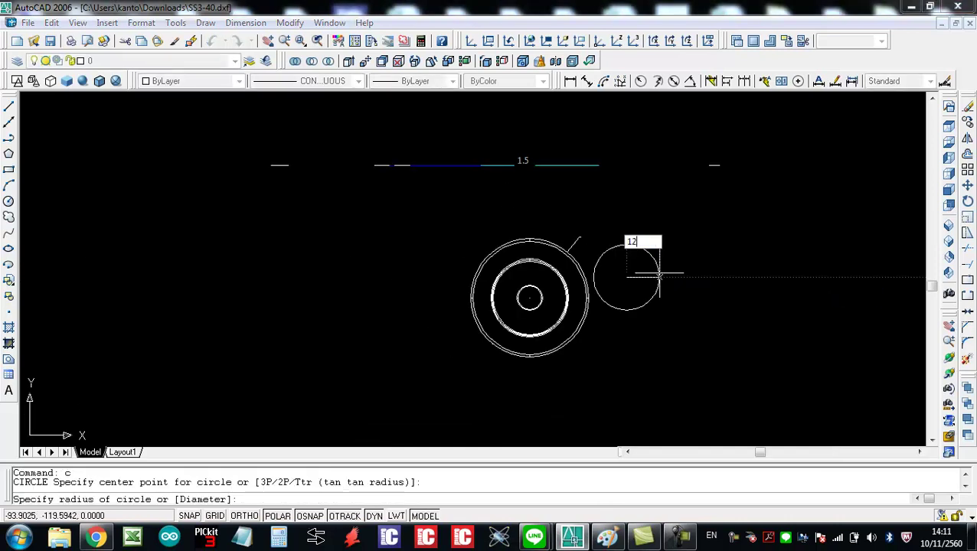
type("6")
key("Return")
left_click(778, 338)
left_click(689, 394)
type("e")
key("Return")
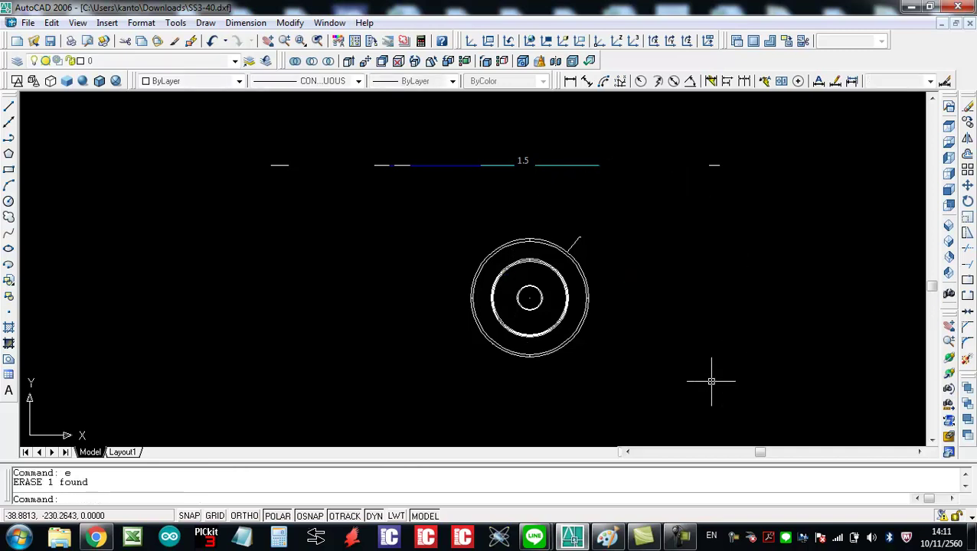
Step: Draw a circle of diameter 126 beside the gear
type("c")
key("Return")
left_click(702, 336)
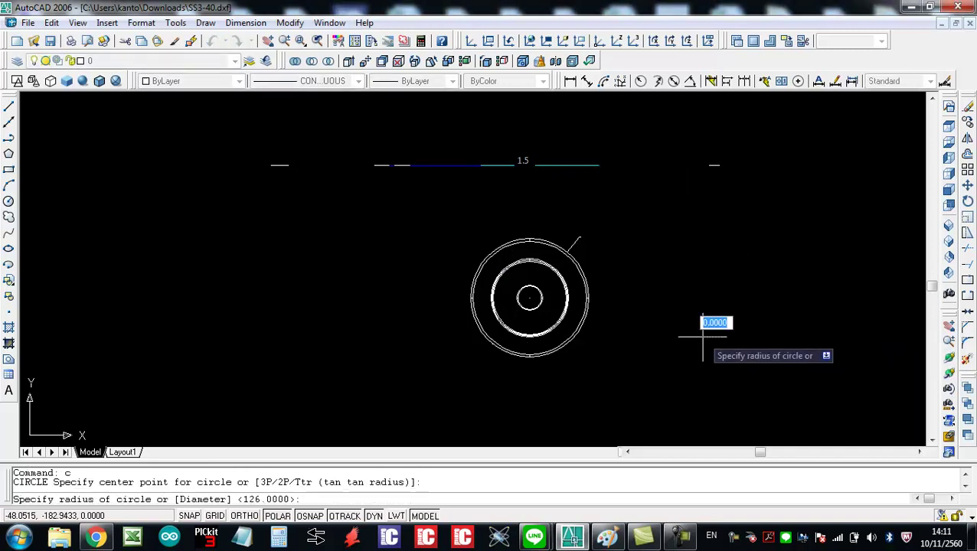
type("d")
key("Return")
type("126")
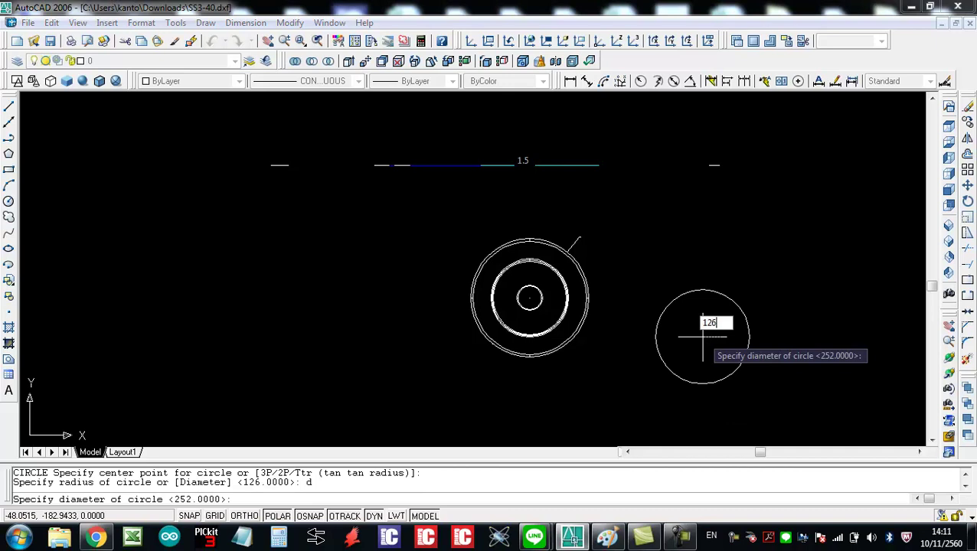
key("Return")
Step: Draw a radius line from the new circle's centre to its right edge
type("l")
key("Return")
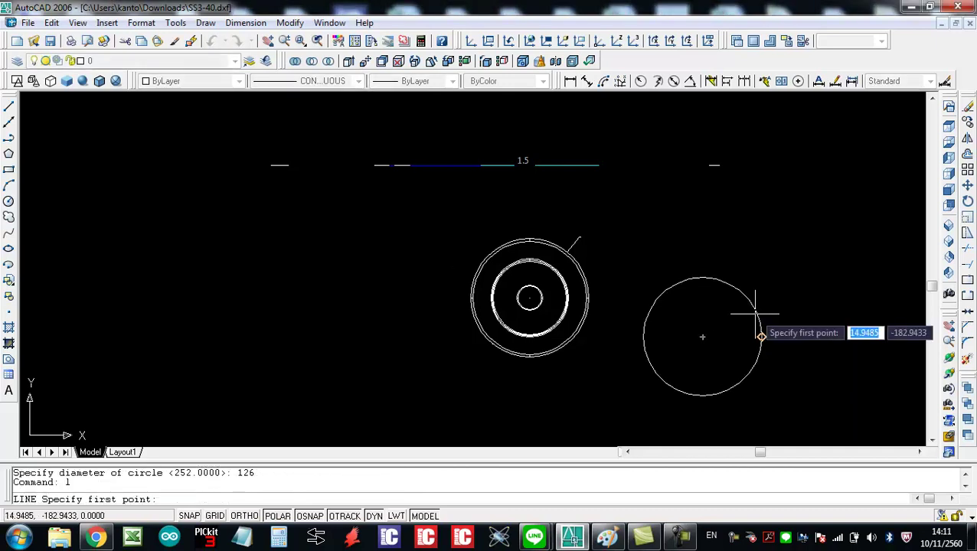
left_click(702, 337)
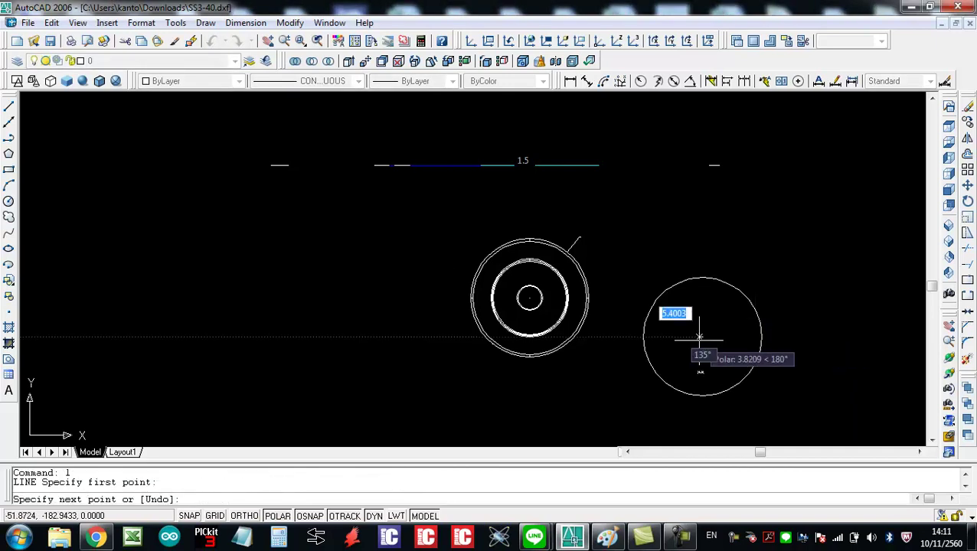
scroll(732, 345, "up", 3)
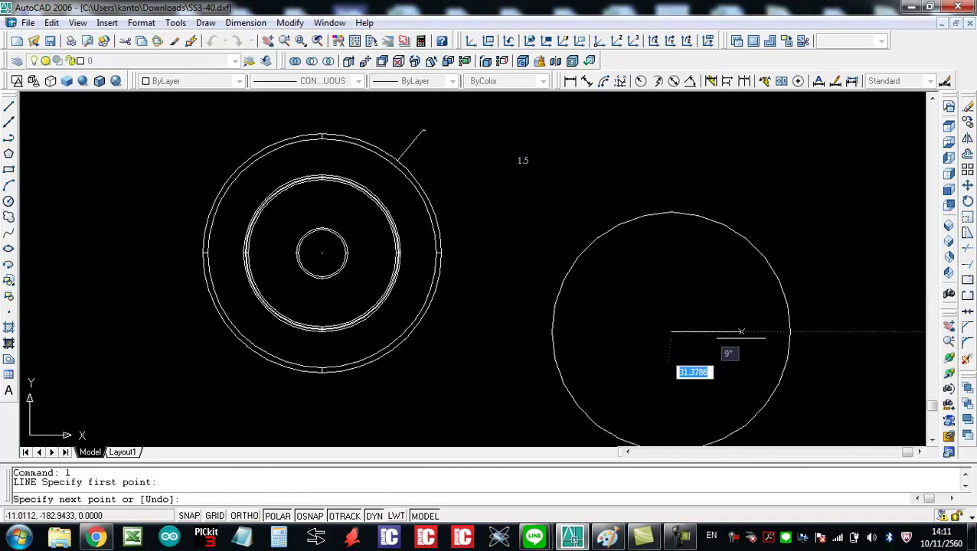
left_click(785, 332)
key("Return")
scroll(790, 331, "up", 2)
scroll(790, 331, "up", 2)
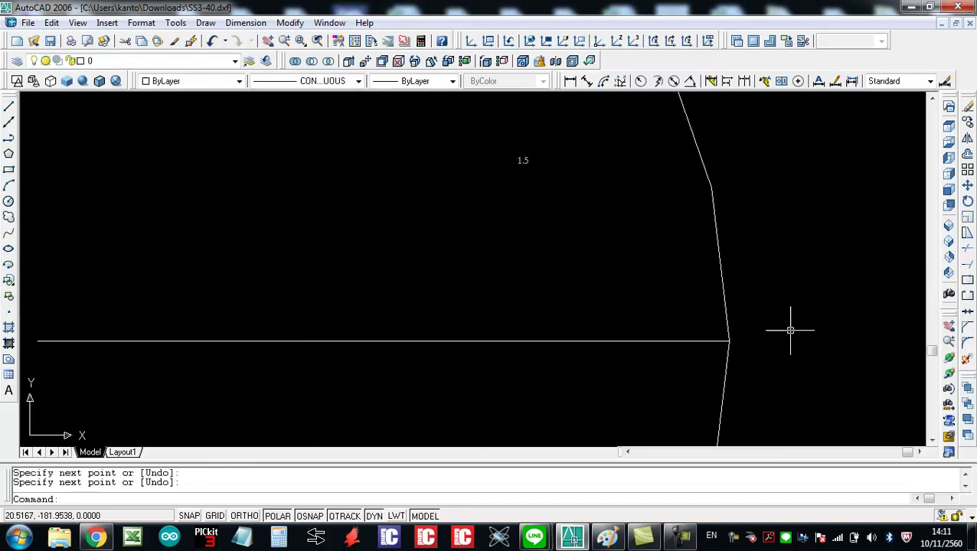
Step: Start and cancel two more lines near the radius line's end, adjusting the zoom
type("l")
key("Return")
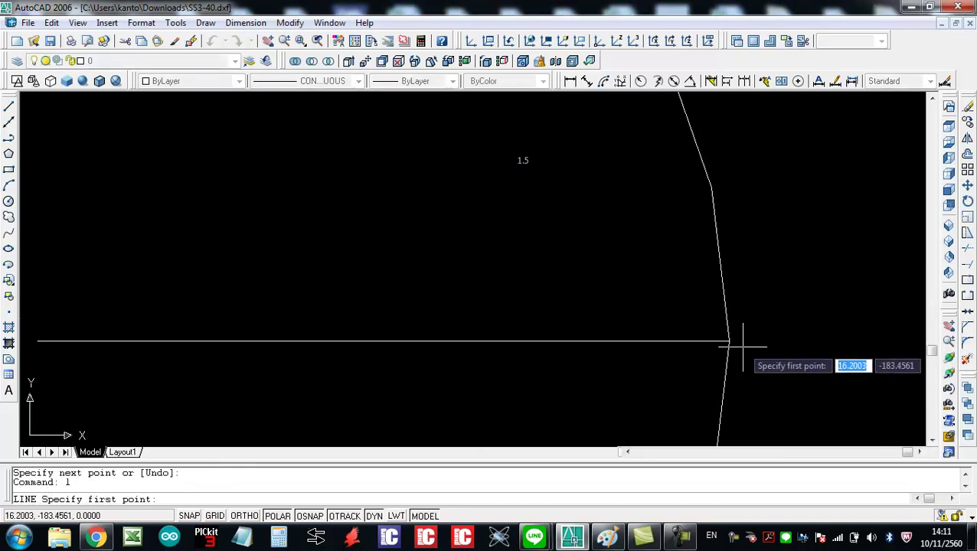
left_click(729, 341)
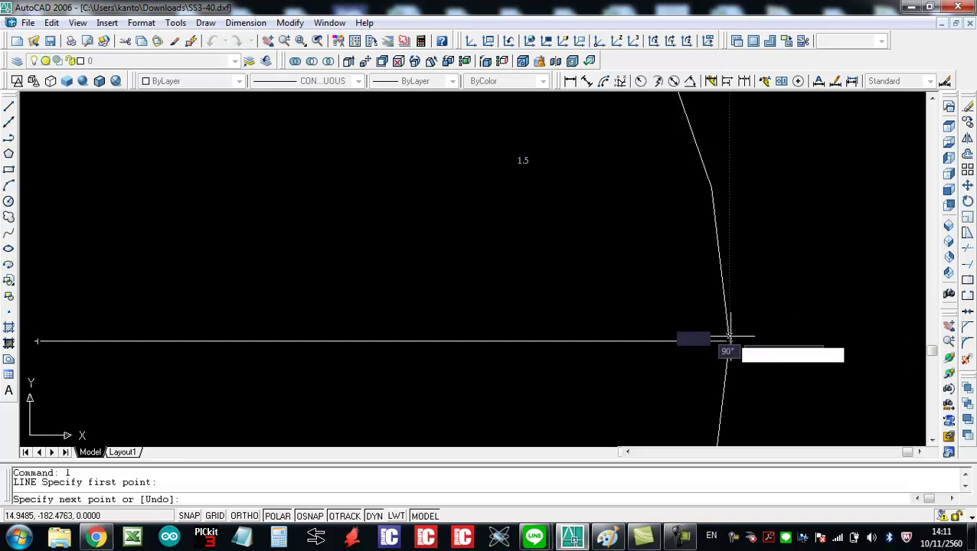
key("Escape")
key("Return")
left_click(732, 312)
key("Escape")
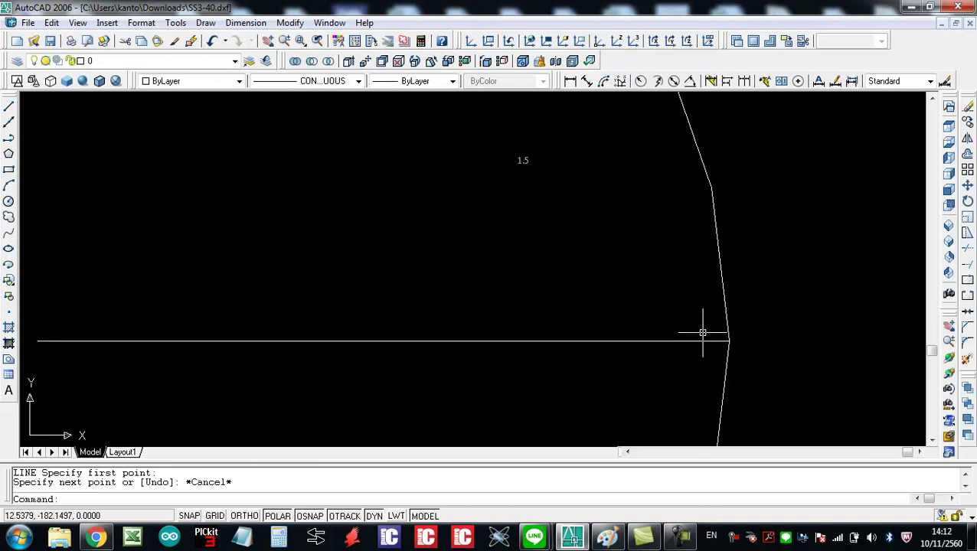
scroll(753, 301, "down", 3)
scroll(617, 254, "down", 2)
scroll(538, 218, "up", 3)
scroll(539, 164, "up", 2)
scroll(539, 164, "down", 5)
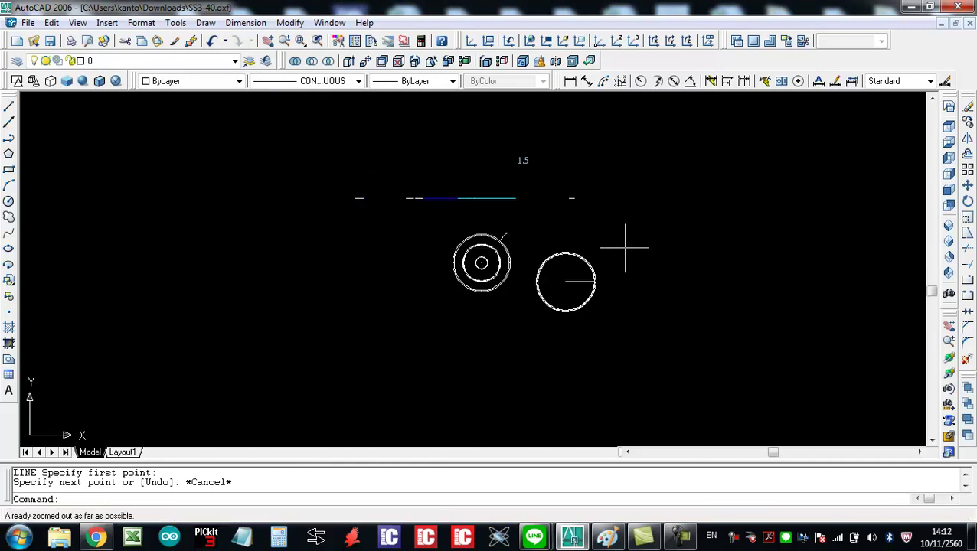
Step: Switch to the top view, then to the left side view
left_click(949, 126)
scroll(509, 224, "up", 5)
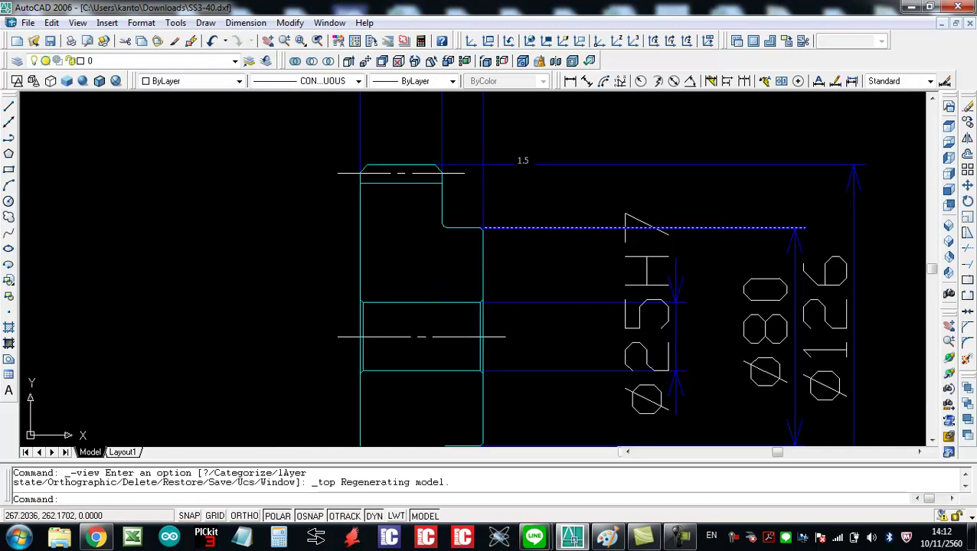
scroll(438, 202, "down", 3)
scroll(432, 229, "up", 2)
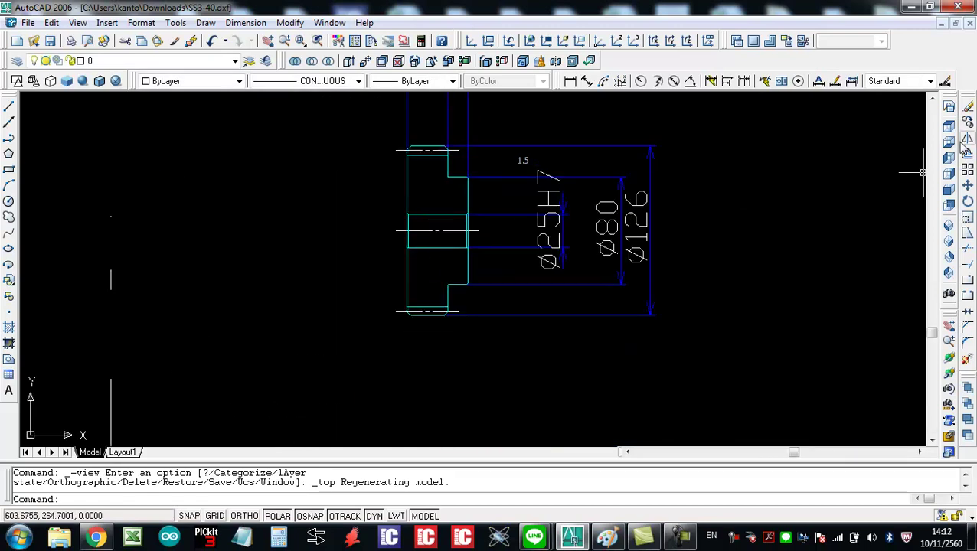
left_click(948, 159)
Step: Draw a concentric circle with its radius just inside the existing circle's rim
type("c")
key("Return")
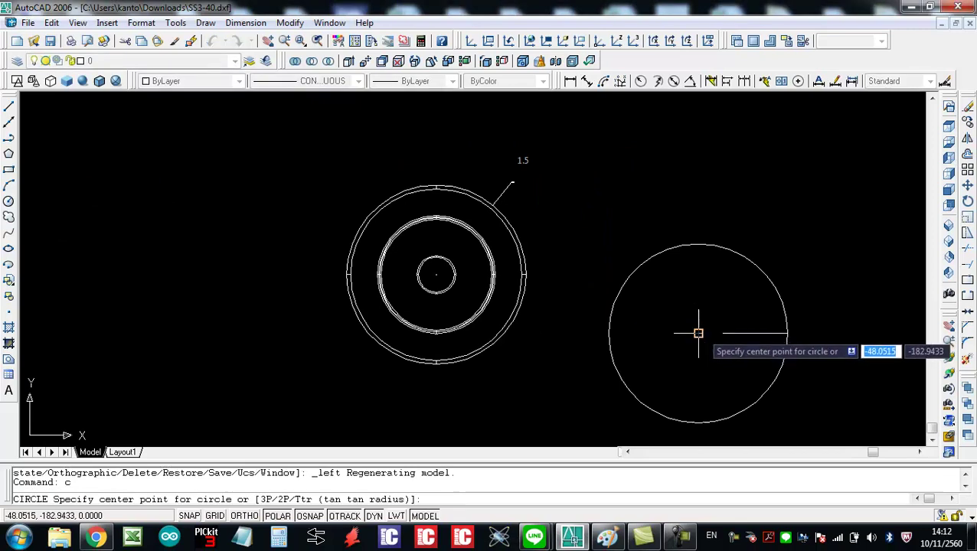
left_click(698, 333)
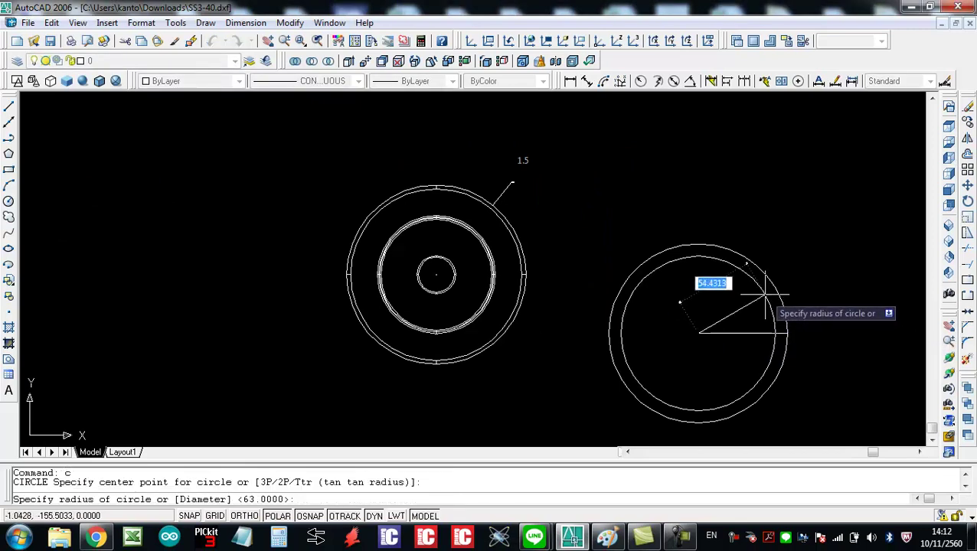
scroll(763, 295, "up", 5)
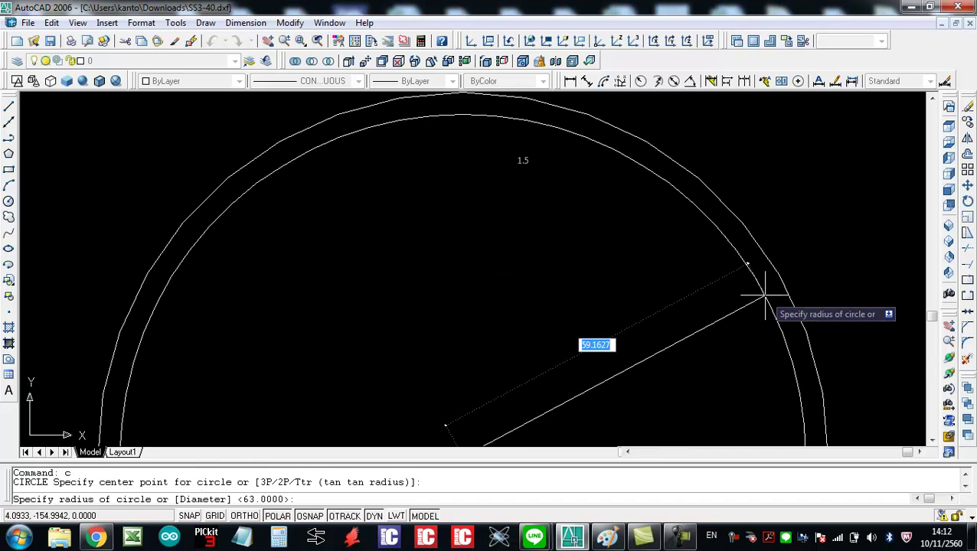
left_click(764, 295)
scroll(842, 272, "down", 3)
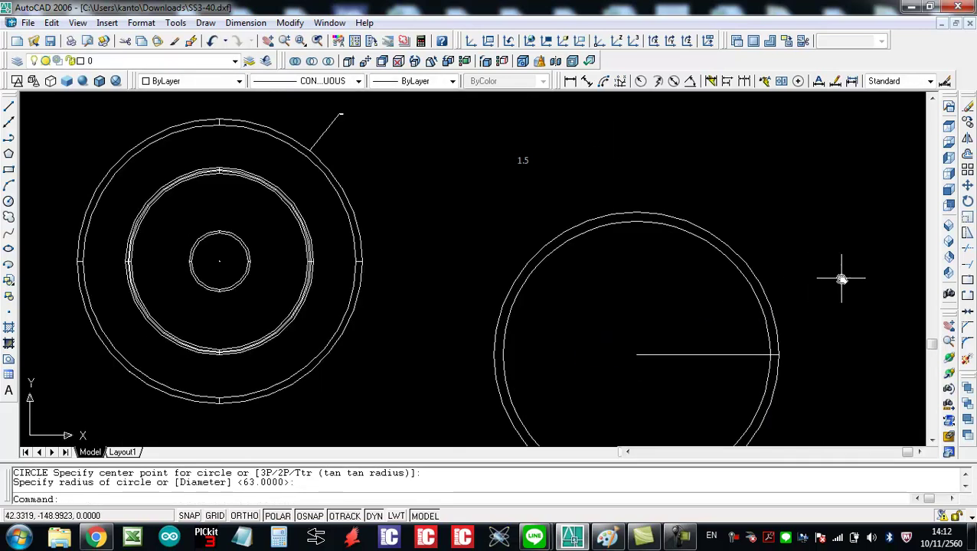
scroll(760, 260, "down", 1)
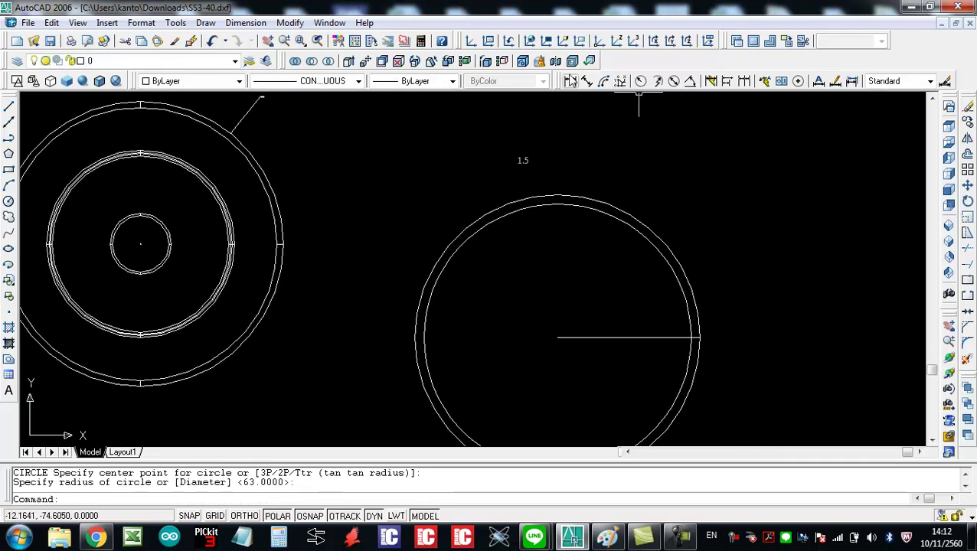
left_click(571, 81)
scroll(551, 233, "up", 4)
Step: Dimension the 4.0048 gap between the outer and inner circle tops
left_click(559, 135)
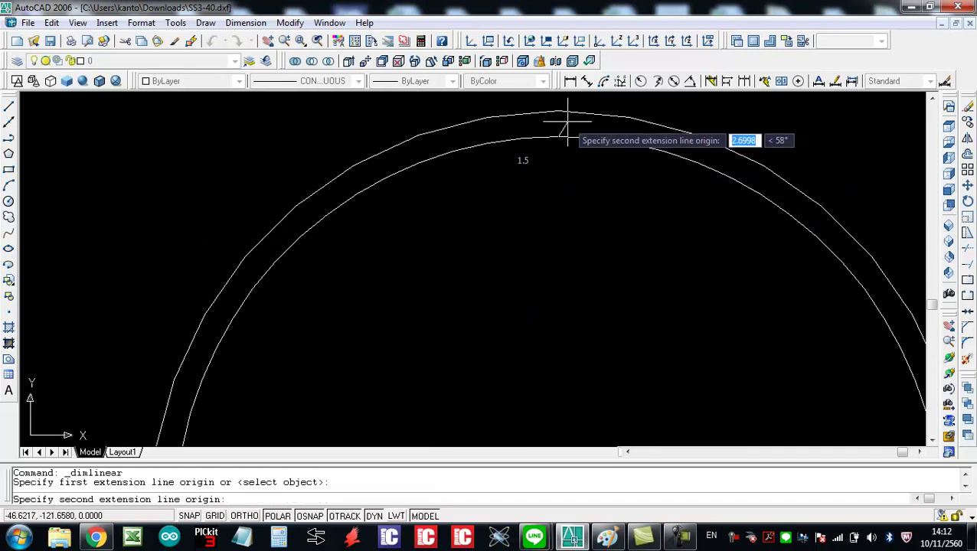
left_click(558, 110)
left_click(702, 122)
scroll(702, 123, "up", 2)
scroll(702, 122, "down", 1)
scroll(720, 184, "down", 2)
Step: Increase the text height in the Standard dimension style
type("d")
key("Return")
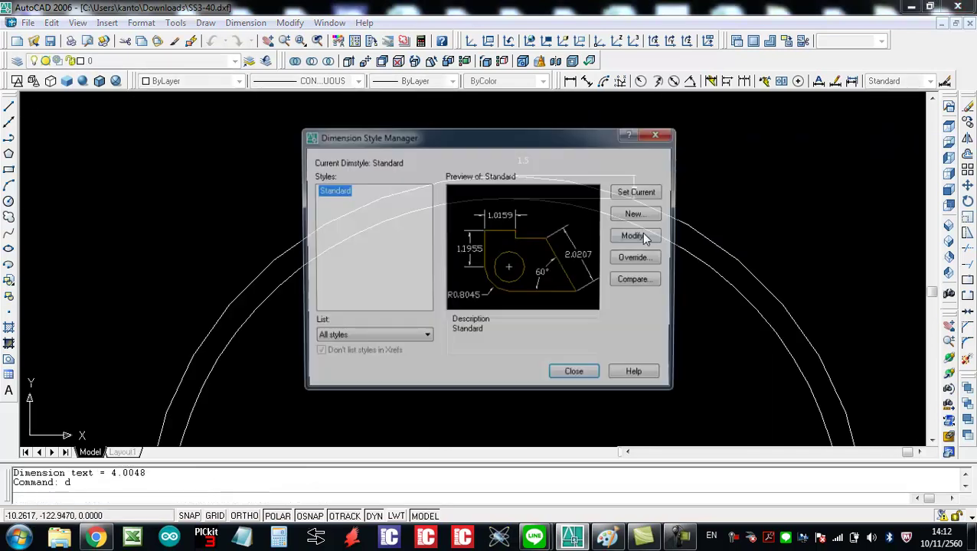
left_click(637, 237)
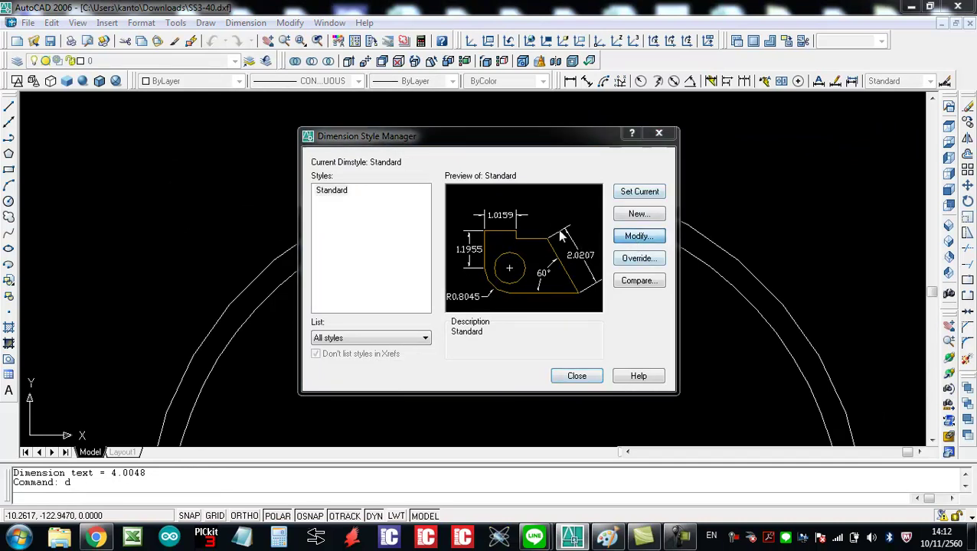
left_click(410, 129)
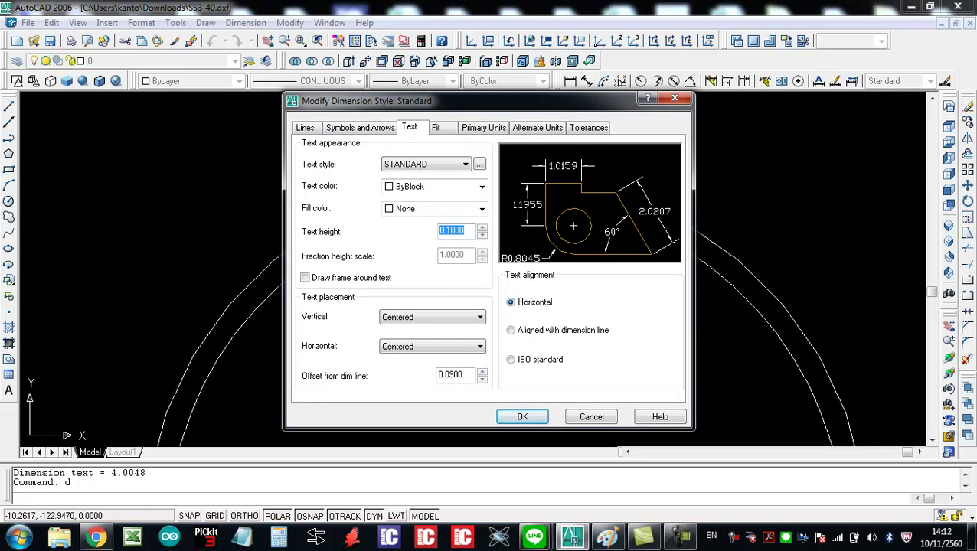
left_click(503, 416)
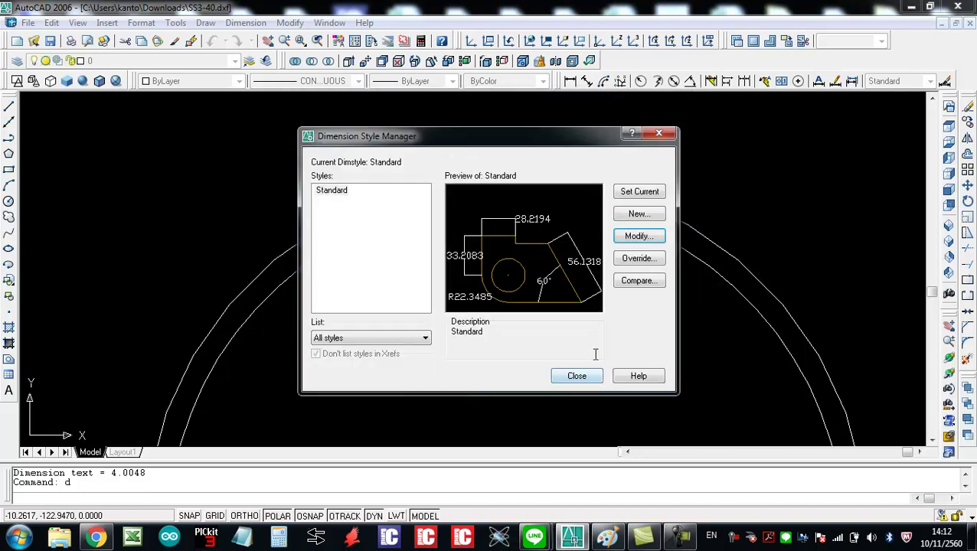
Step: Set the Standard style's angular precision to 0.000
left_click(640, 236)
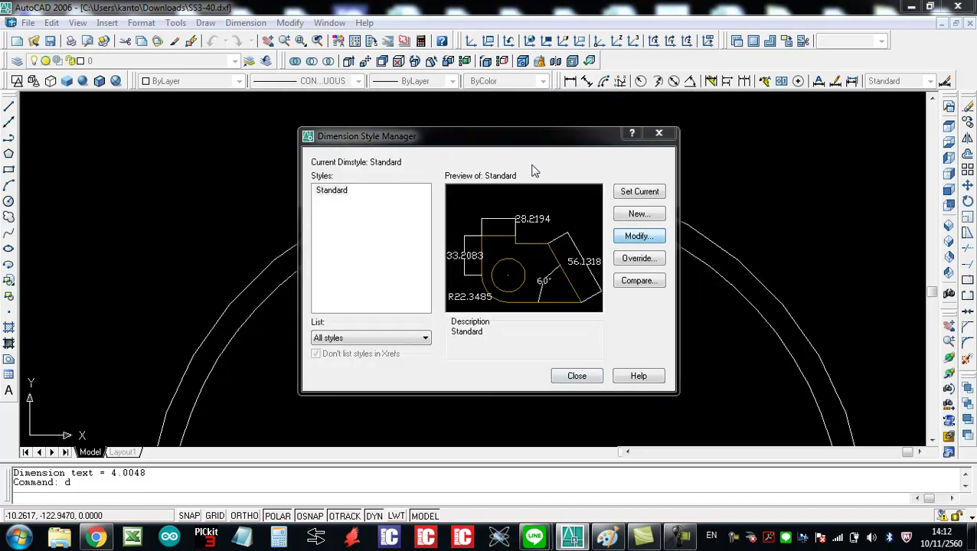
left_click(490, 130)
left_click(589, 321)
left_click(593, 368)
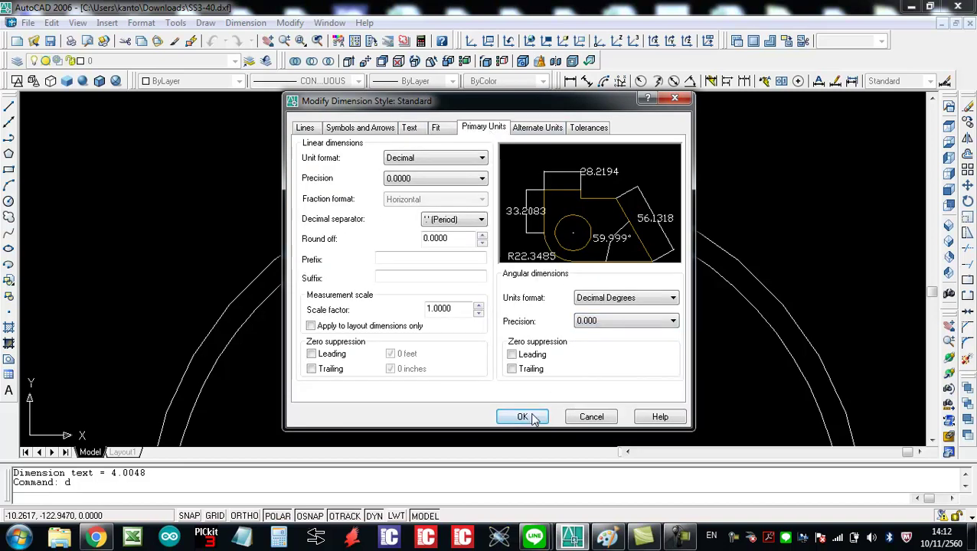
left_click(533, 418)
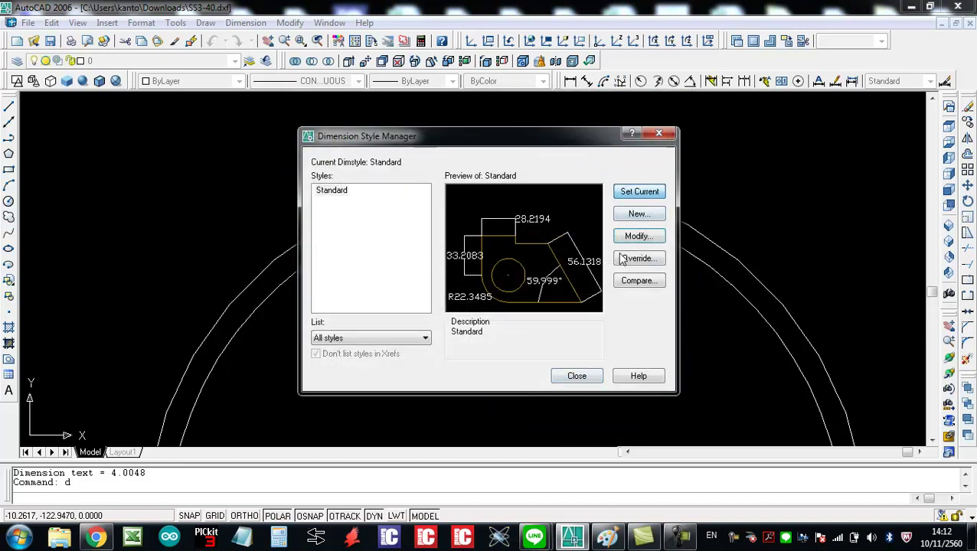
left_click(576, 376)
Step: Draw a concentric circle midway between the two rim circles, cancelling an accidental grip resize
scroll(594, 327, "down", 2)
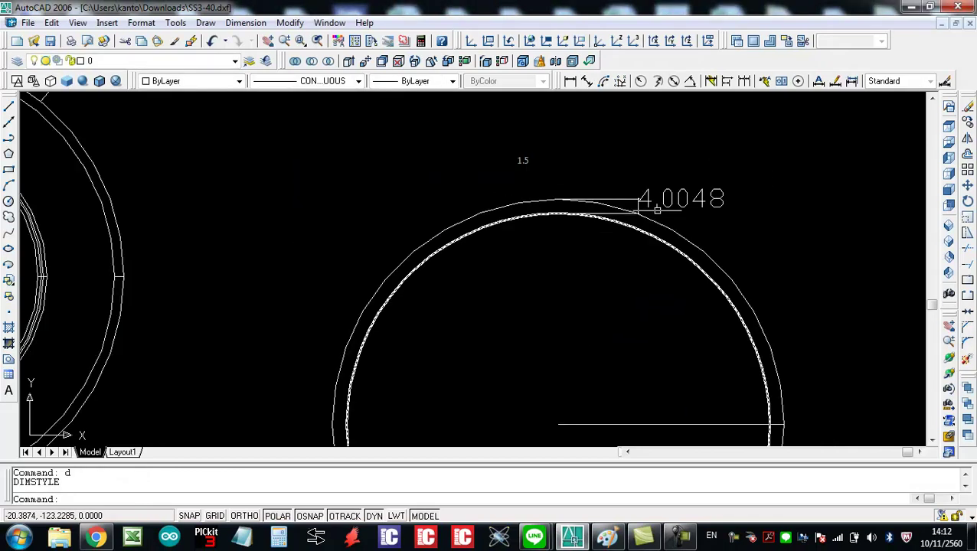
left_click(662, 198)
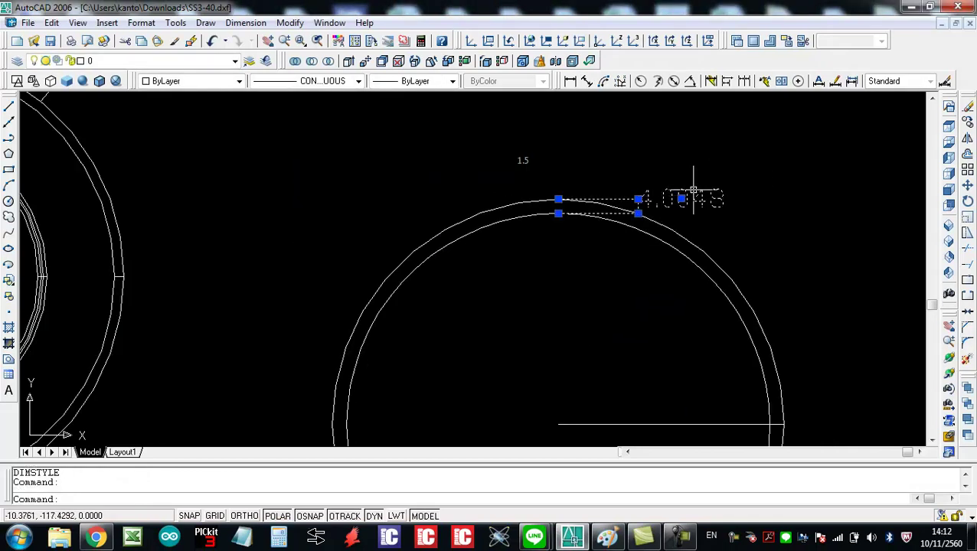
type("c")
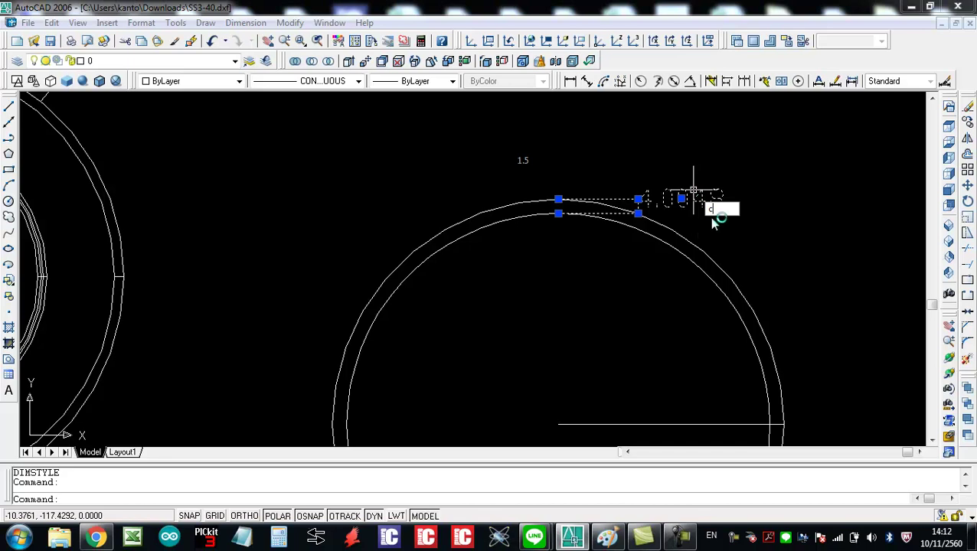
key("Return")
left_click(557, 425)
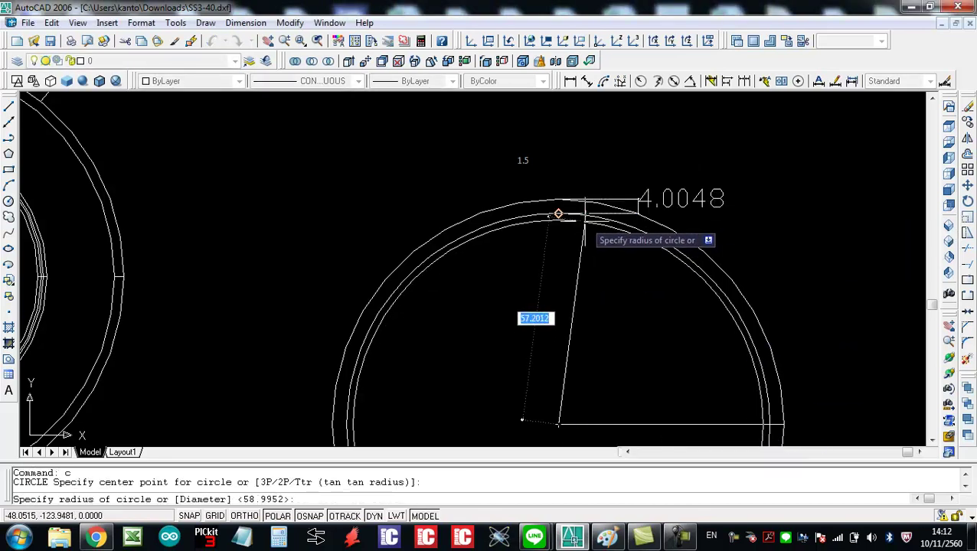
scroll(584, 219, "up", 2)
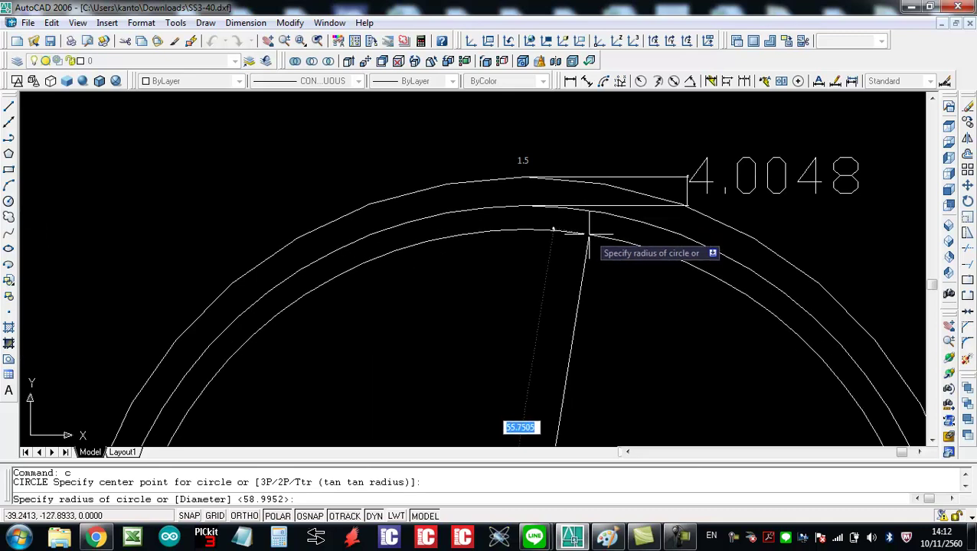
left_click(635, 220)
left_click(640, 220)
left_click(524, 204)
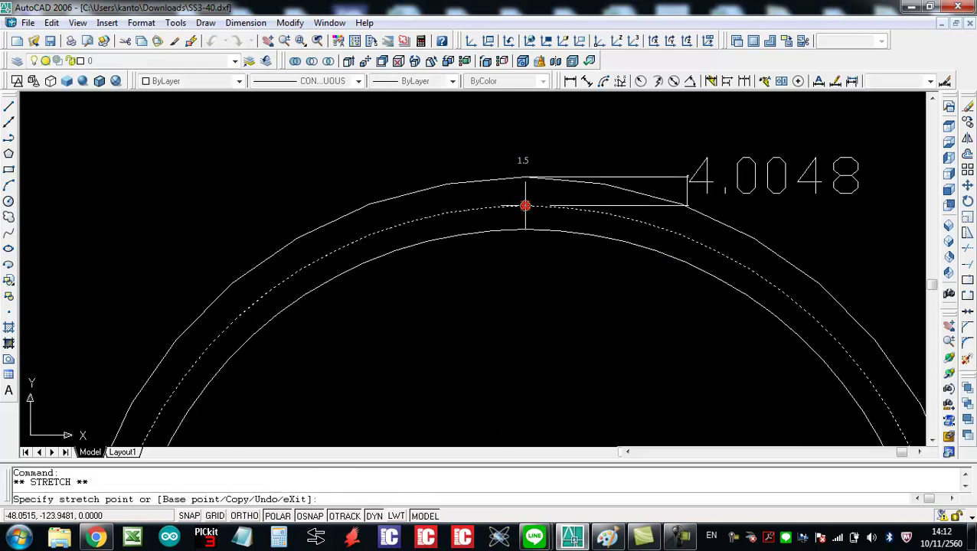
key("Escape")
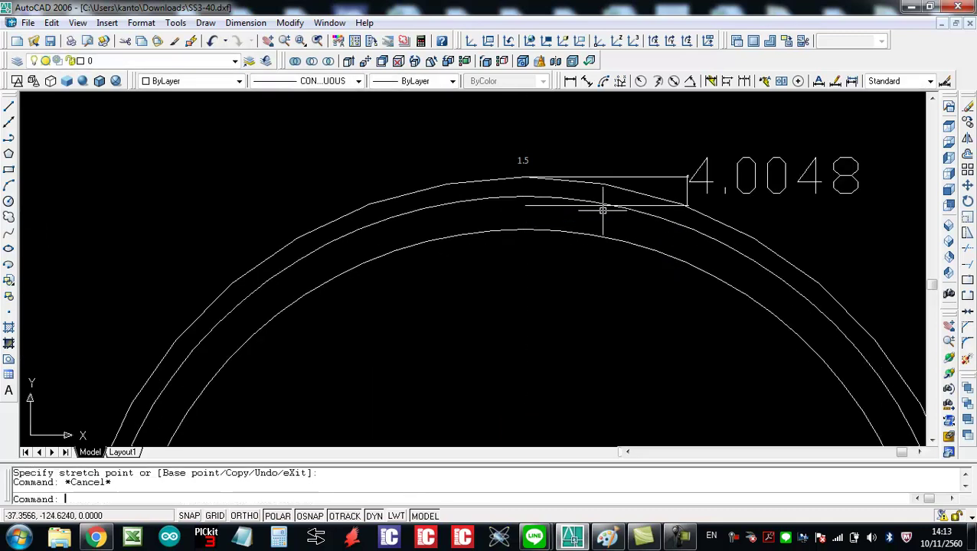
scroll(599, 205, "down", 3)
scroll(670, 304, "up", 5)
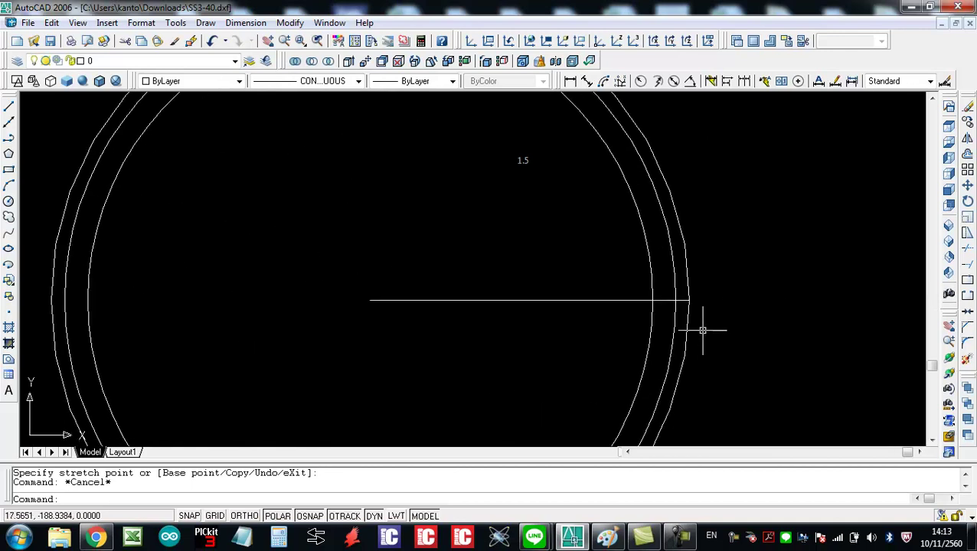
Step: Draw a line from just beyond the outer arc to the middle arc
type("l")
key("Return")
scroll(658, 283, "up", 2)
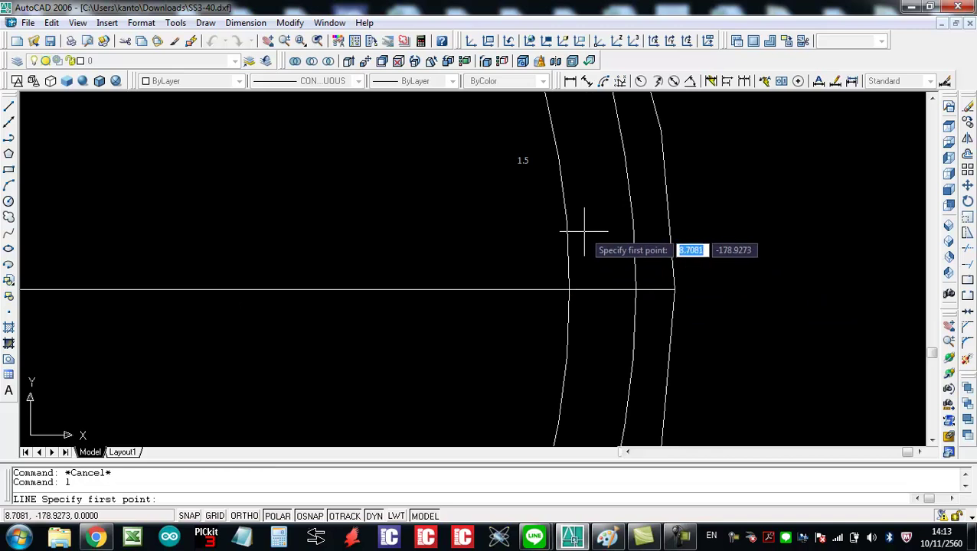
scroll(586, 232, "down", 2)
scroll(572, 271, "up", 3)
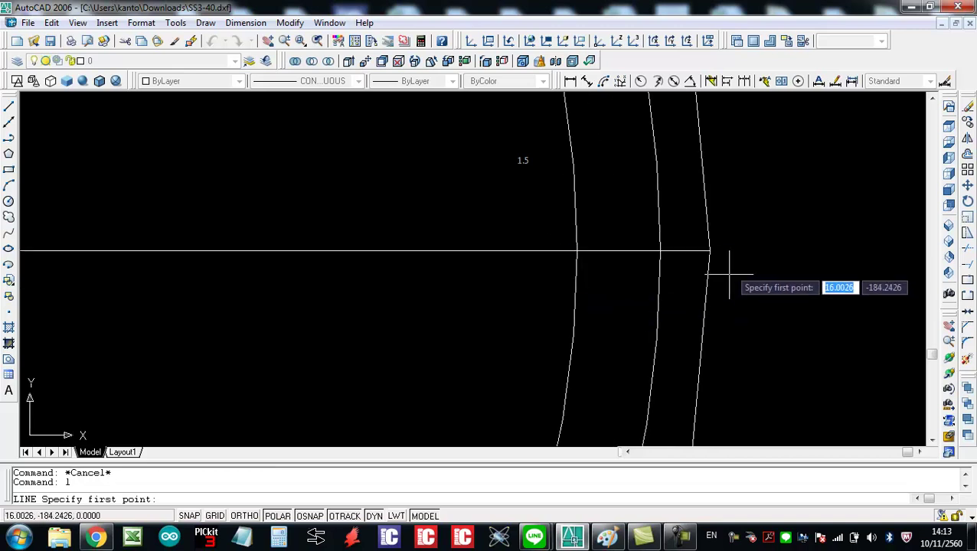
left_click(727, 178)
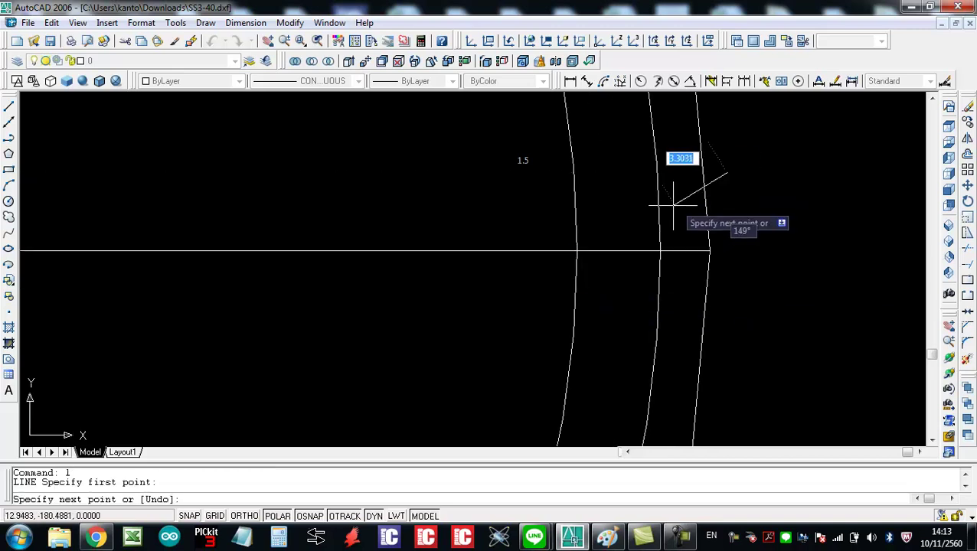
scroll(657, 199, "up", 2)
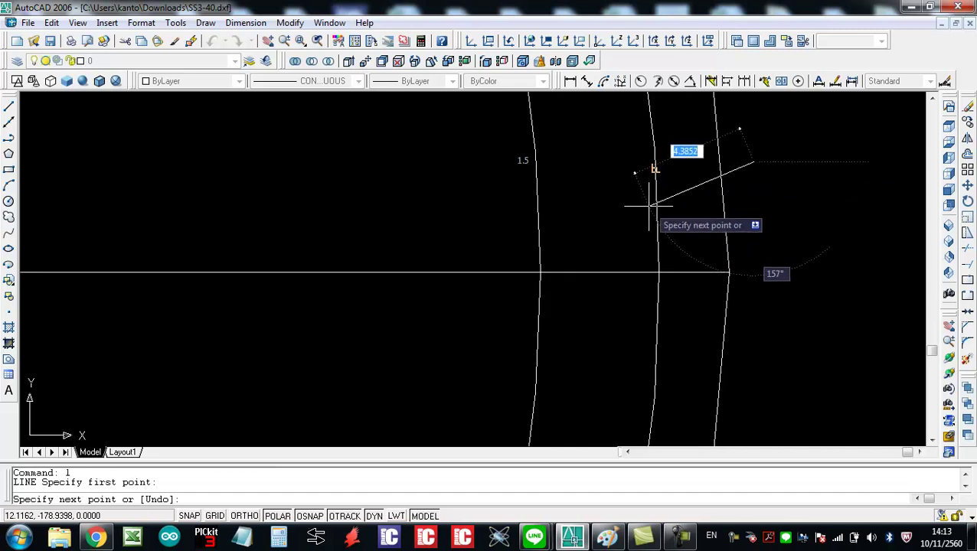
left_click(644, 215)
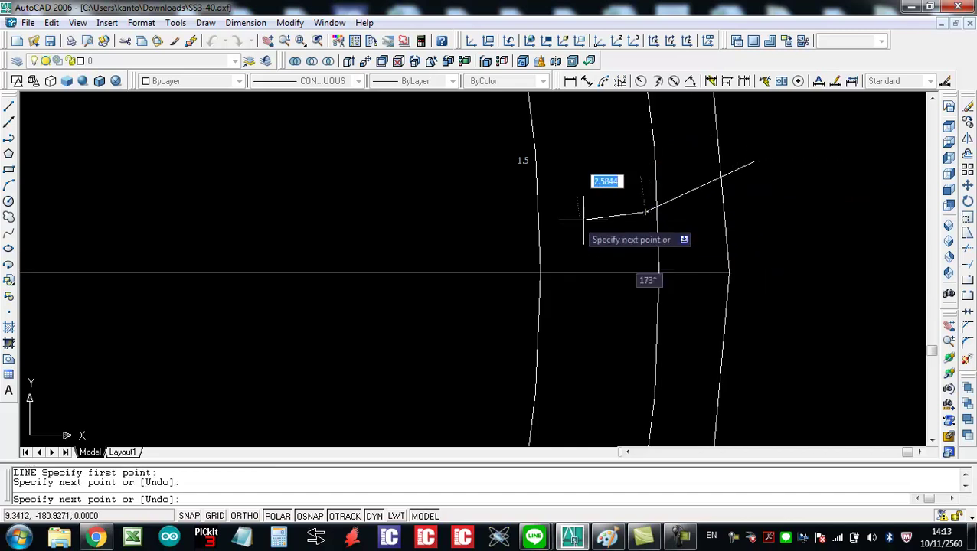
key("Escape")
Step: Draw a second line from the middle arc to past the inner arc
key("Return")
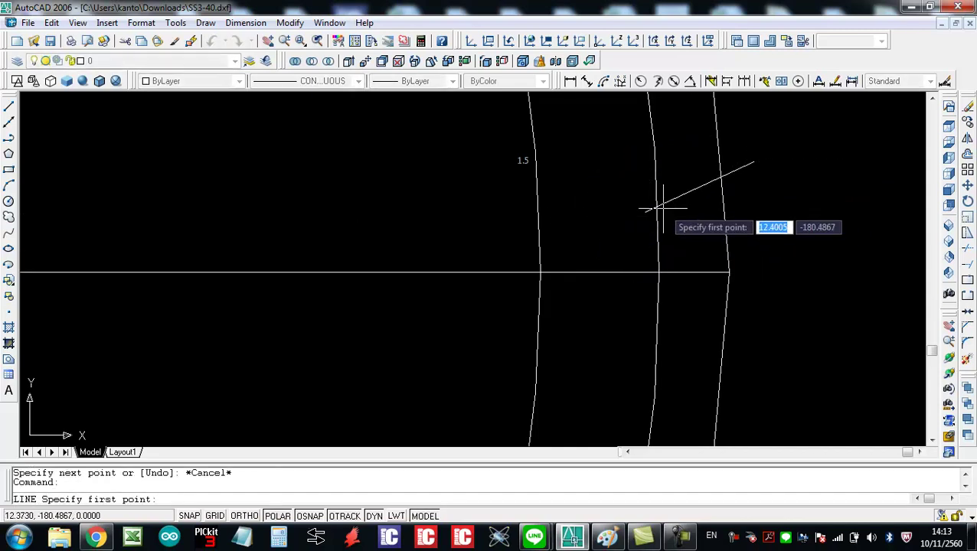
left_click(654, 209)
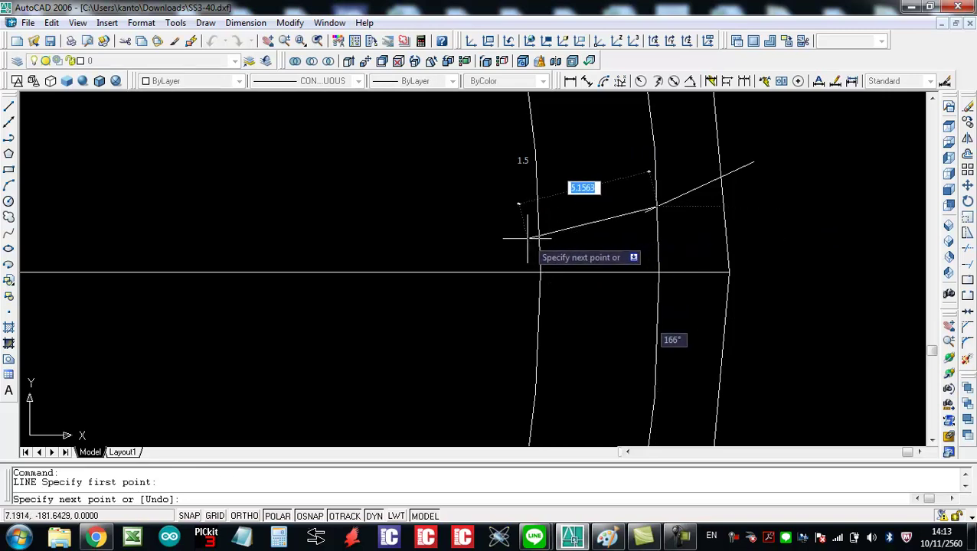
left_click(527, 238)
key("Escape")
Step: Trim the flank line ends past the inner and outer arcs
type("tr")
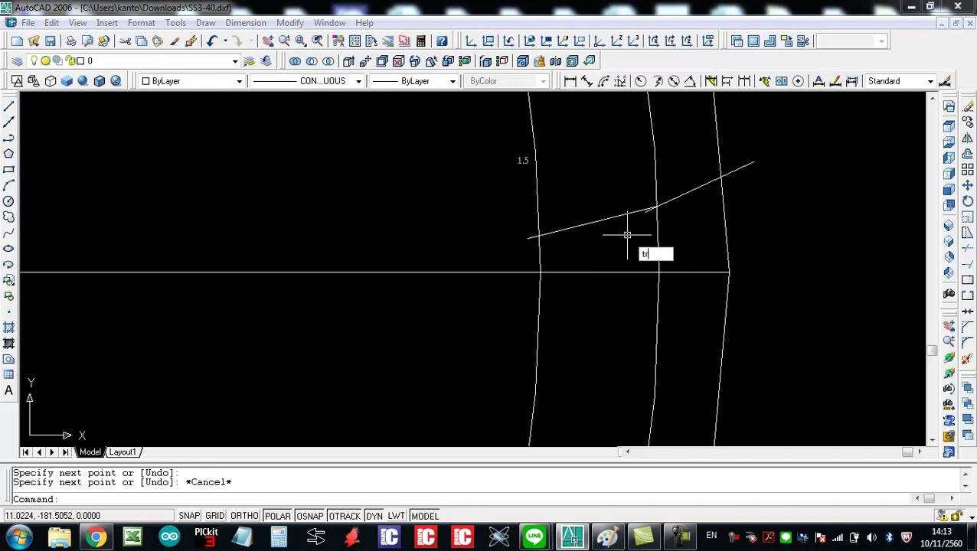
key("Return")
key("Return")
left_click(532, 237)
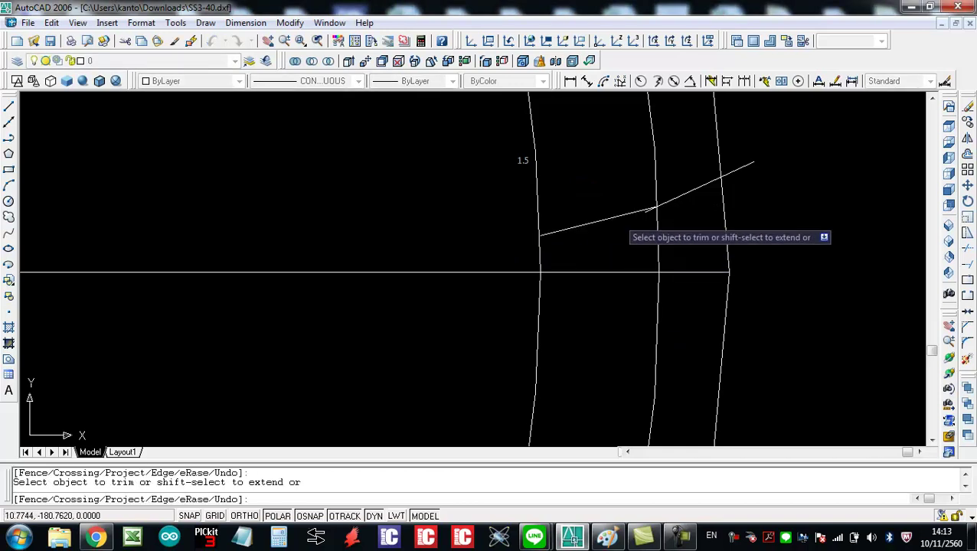
scroll(639, 212, "up", 5)
scroll(633, 212, "down", 5)
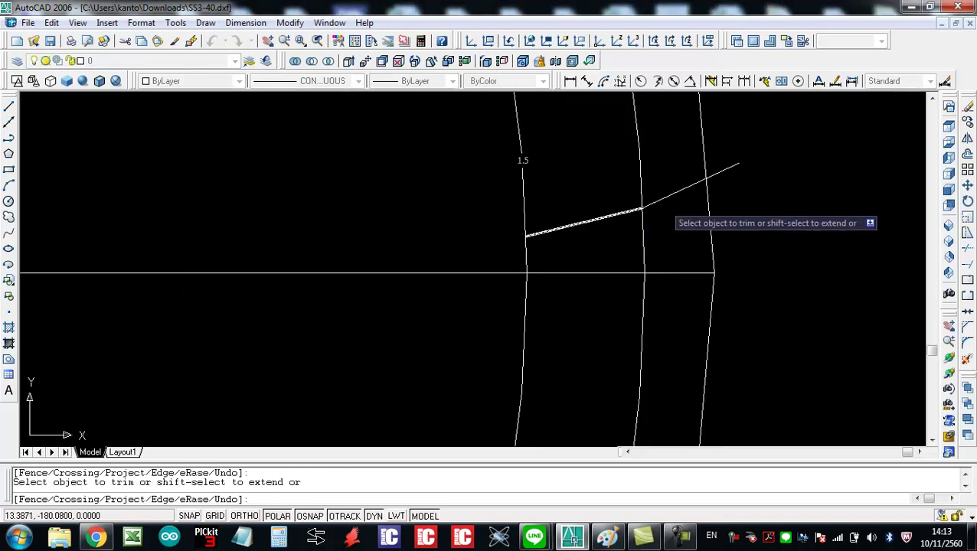
left_click(720, 170)
key("Return")
Step: Mirror the flank lines across the horizontal centre line, keeping the originals
left_click(719, 175)
left_click(666, 201)
left_click(528, 239)
left_click(586, 221)
type("m")
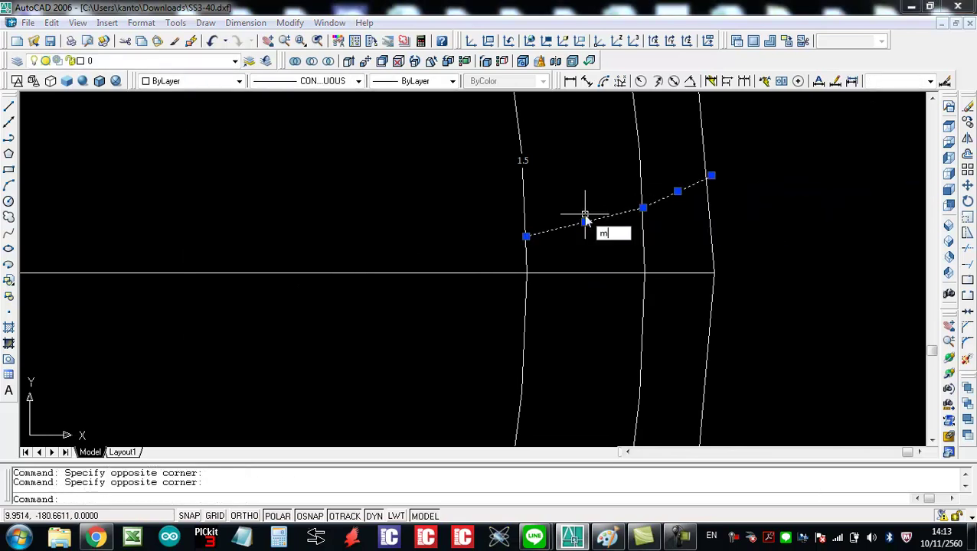
type("i")
key("Return")
left_click(526, 273)
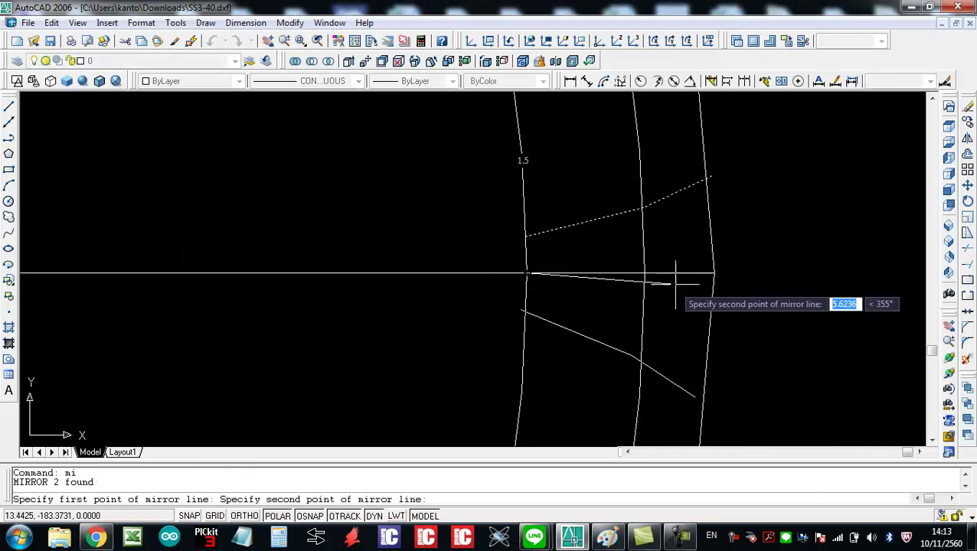
left_click(693, 273)
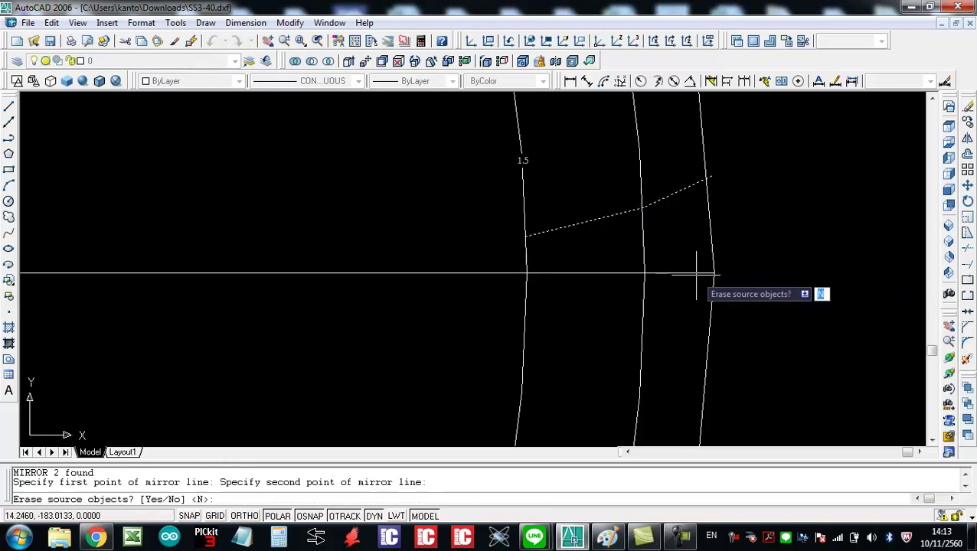
key("Return")
Step: Colour the upper and lower flank lines red
scroll(674, 268, "down", 1)
scroll(656, 265, "down", 1)
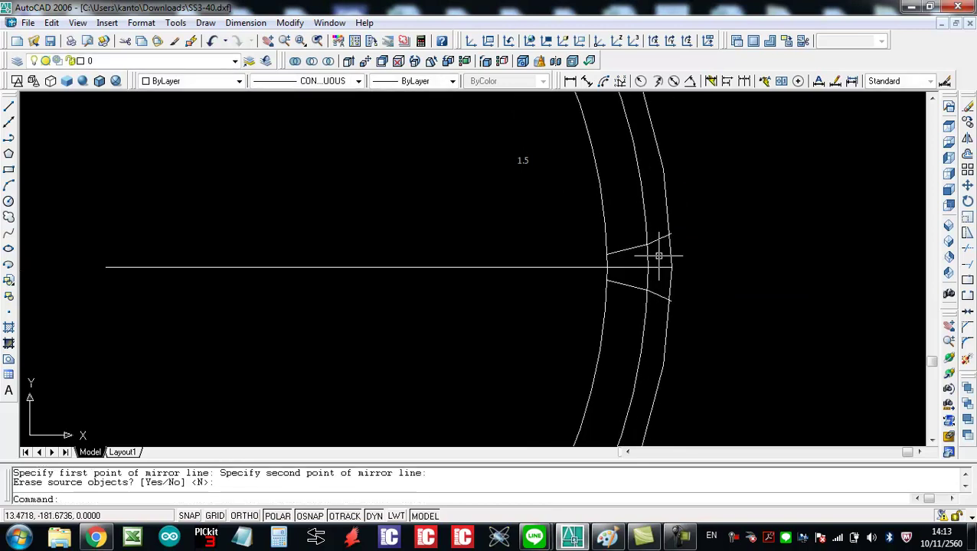
left_click(631, 248)
left_click(626, 287)
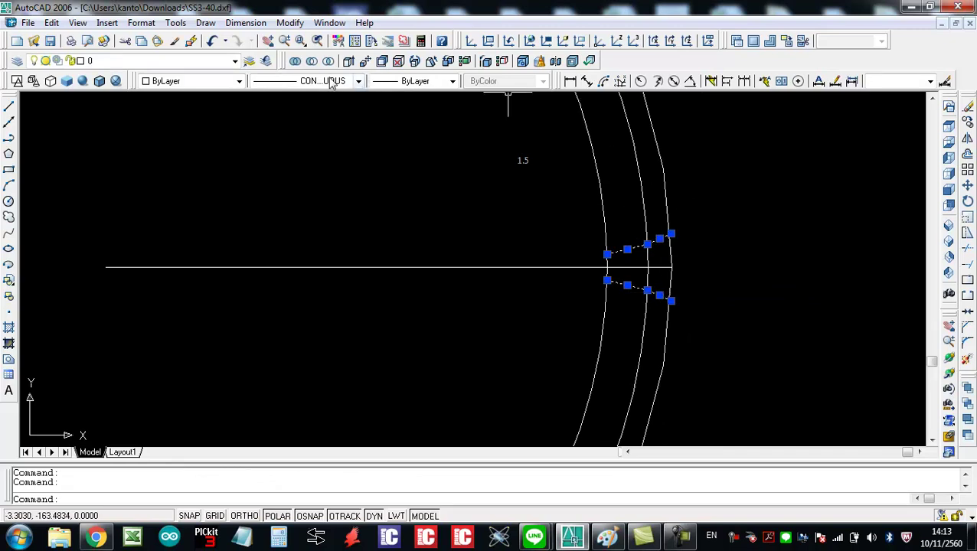
left_click(218, 81)
left_click(185, 113)
scroll(816, 252, "down", 2)
key("Escape")
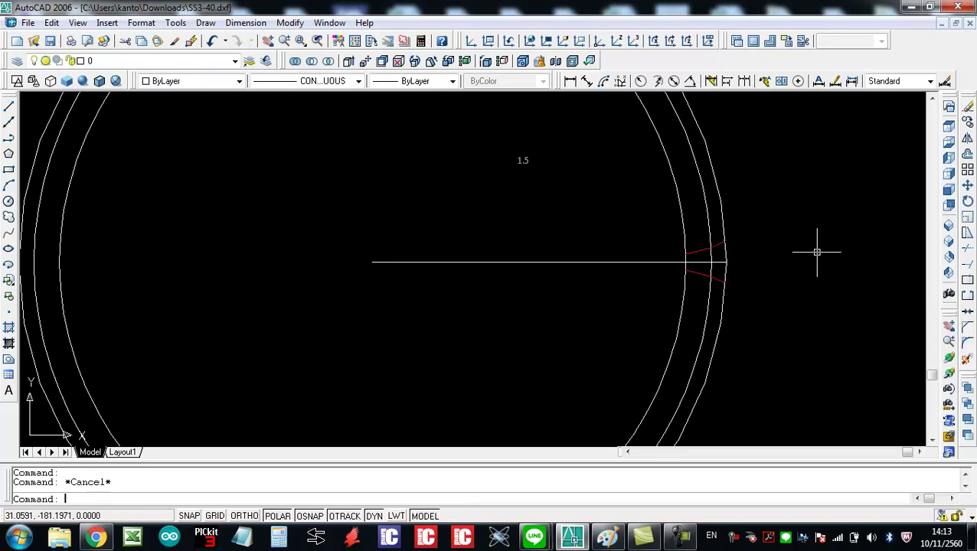
type("ar")
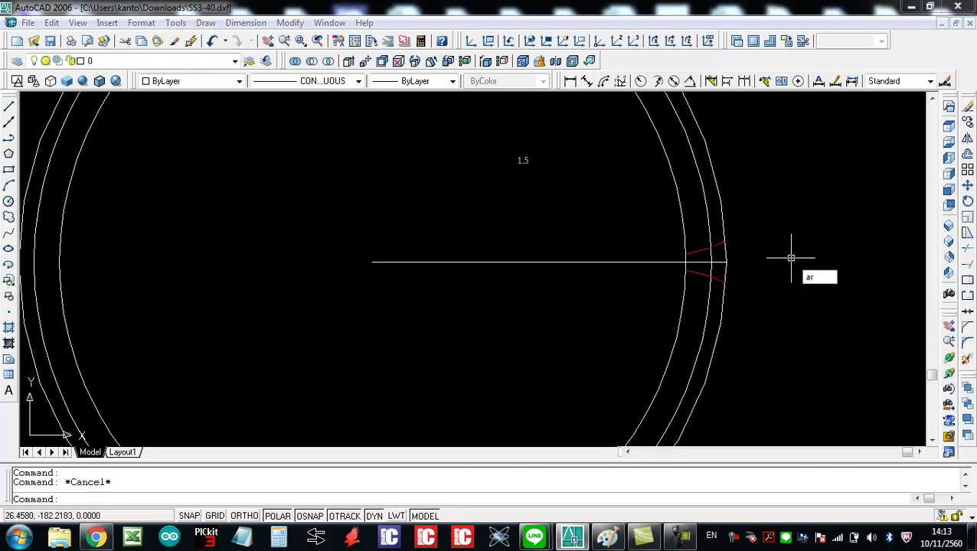
key("Return")
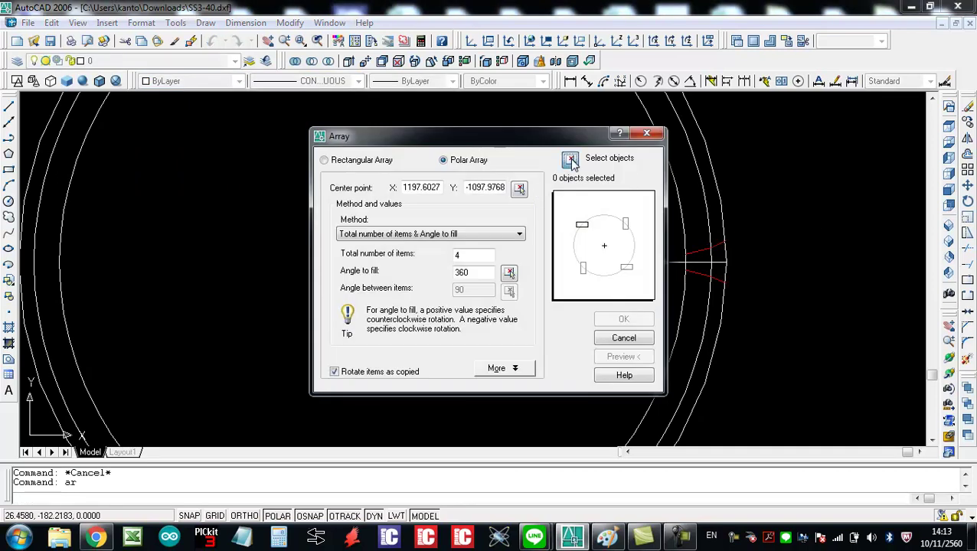
Step: Preview a 40-item polar array of the four red flanks about the gear centre, then discard it
left_click(571, 163)
left_click(700, 273)
left_click(716, 280)
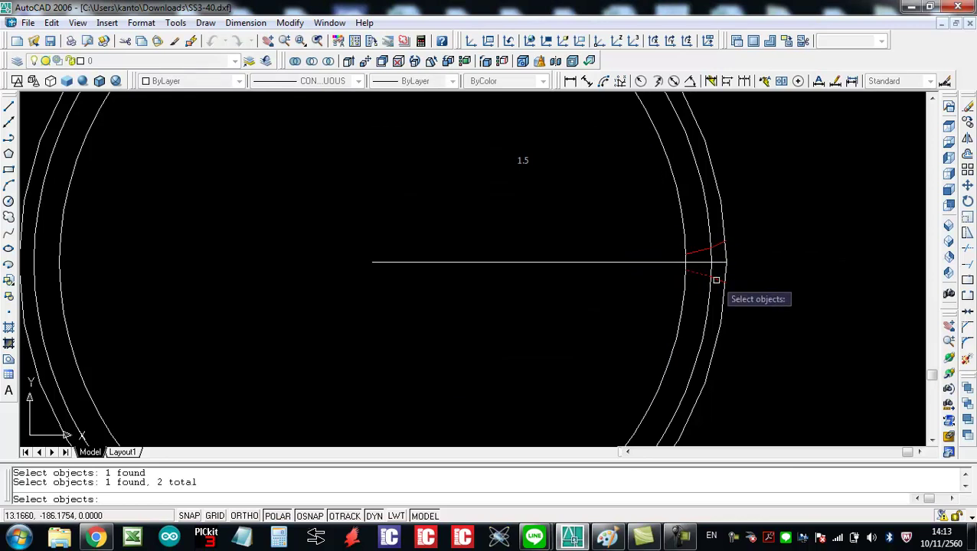
left_click(719, 246)
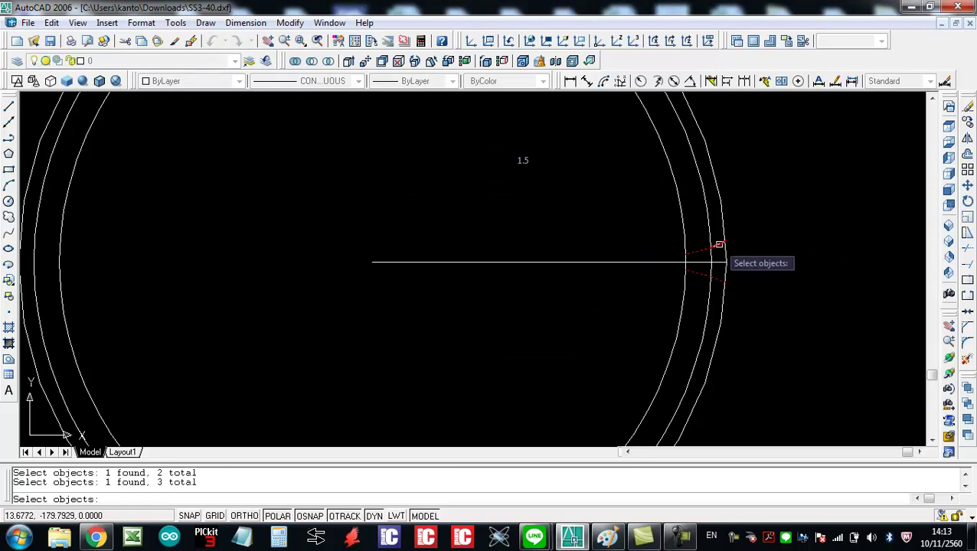
key("Return")
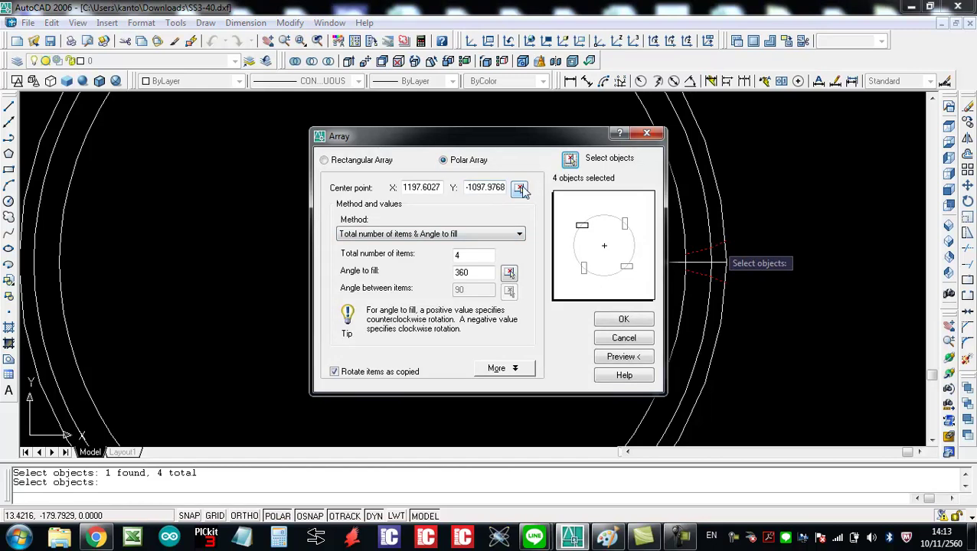
left_click(520, 188)
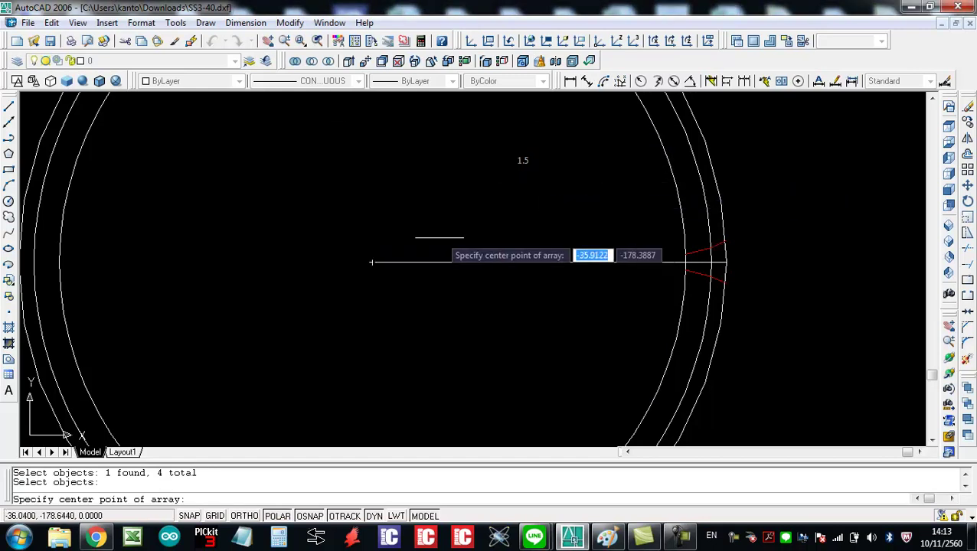
left_click(359, 264)
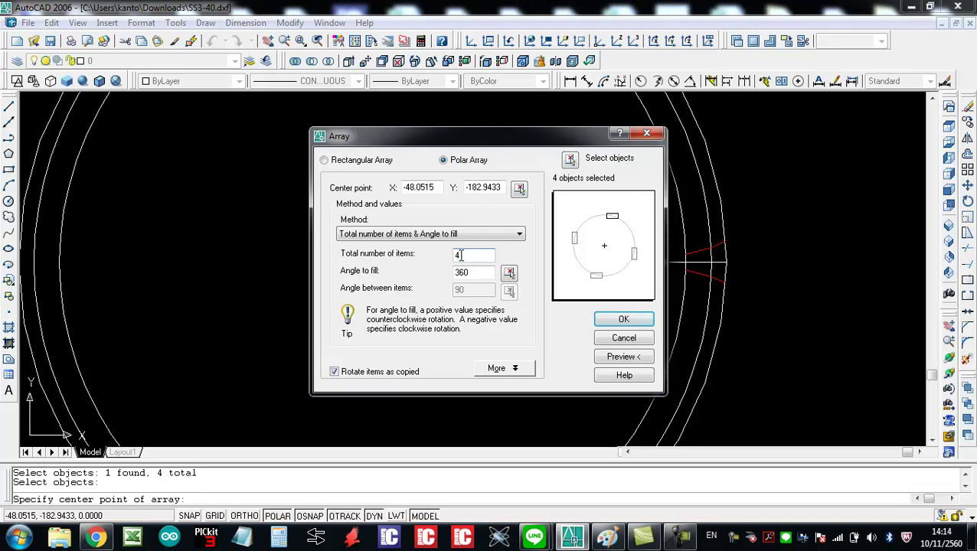
left_click(605, 354)
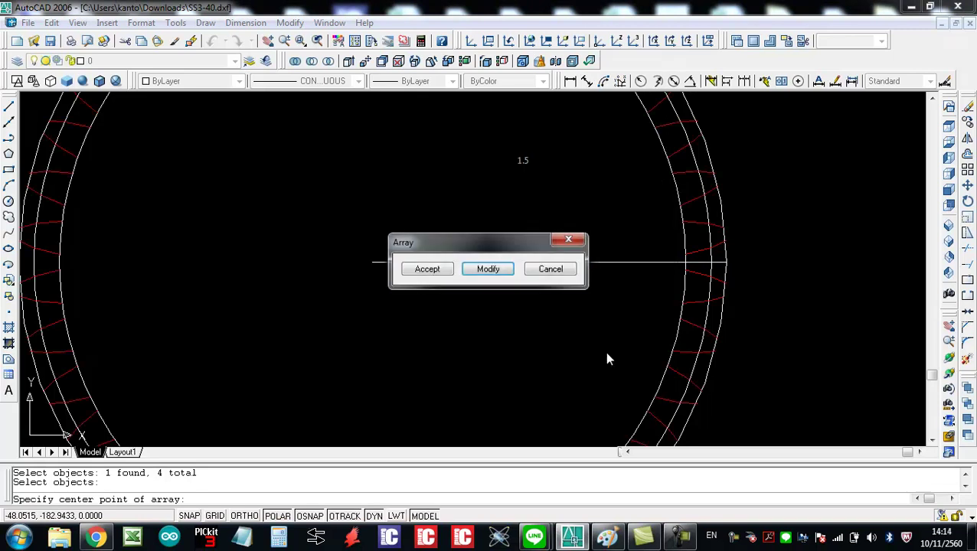
left_click(550, 270)
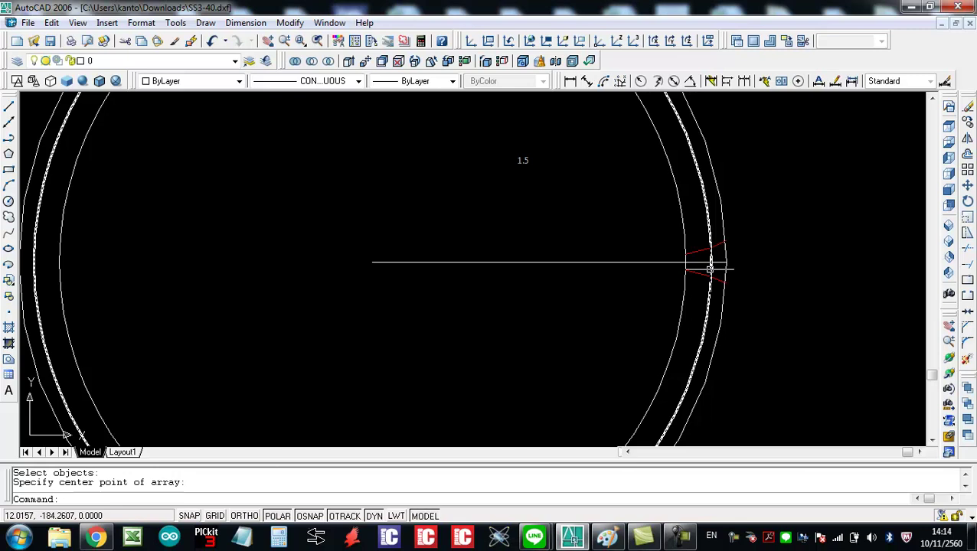
Step: Regenerate the drawing display with RE
scroll(779, 255, "up", 5)
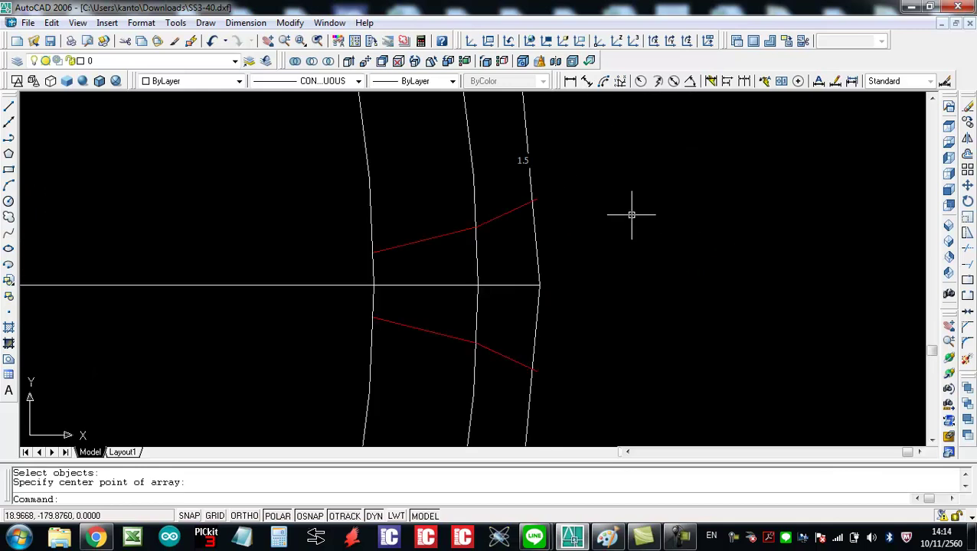
type("re")
key("Return")
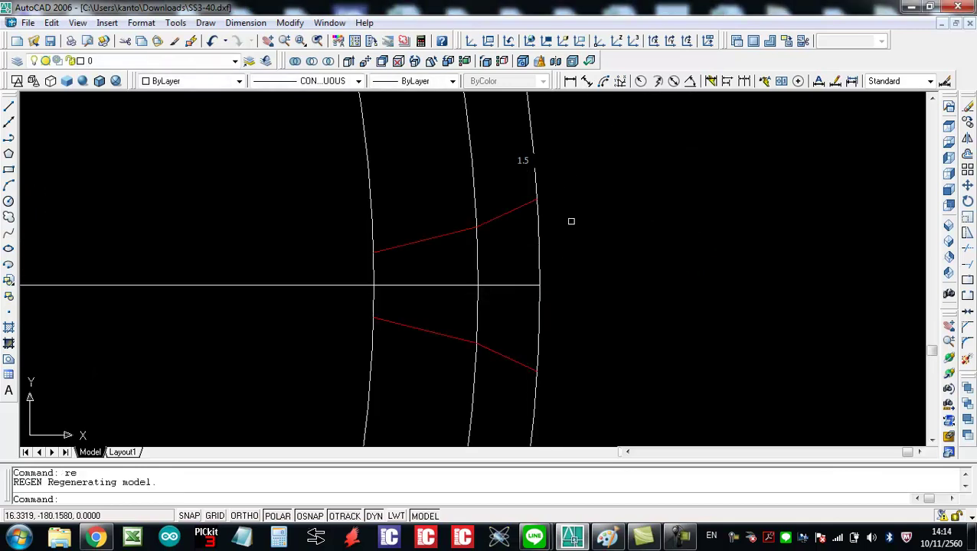
scroll(571, 221, "up", 1)
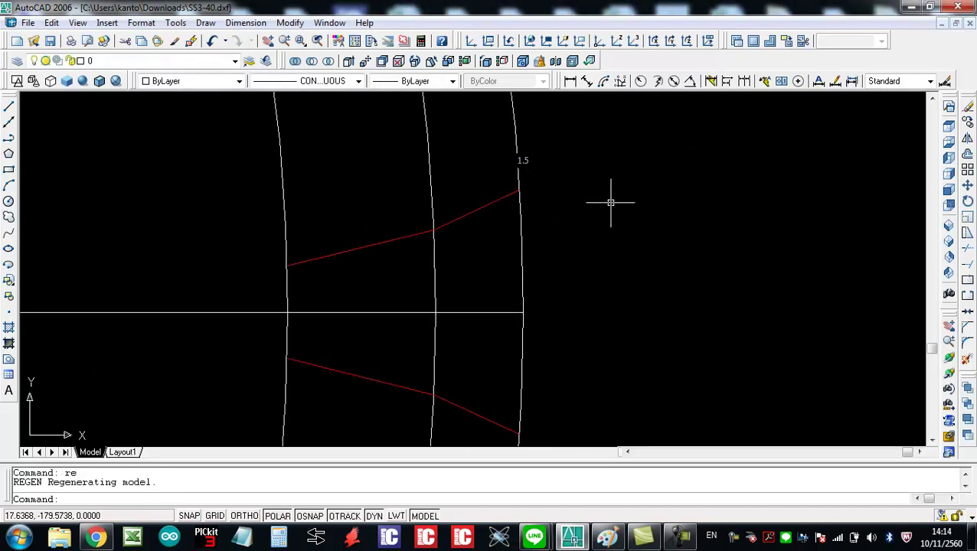
Step: Draw a circle on the gear centre with its radius reaching the rim
type("c")
key("Return")
scroll(623, 201, "down", 1)
scroll(659, 209, "down", 1)
scroll(356, 218, "down", 1)
scroll(383, 211, "down", 1)
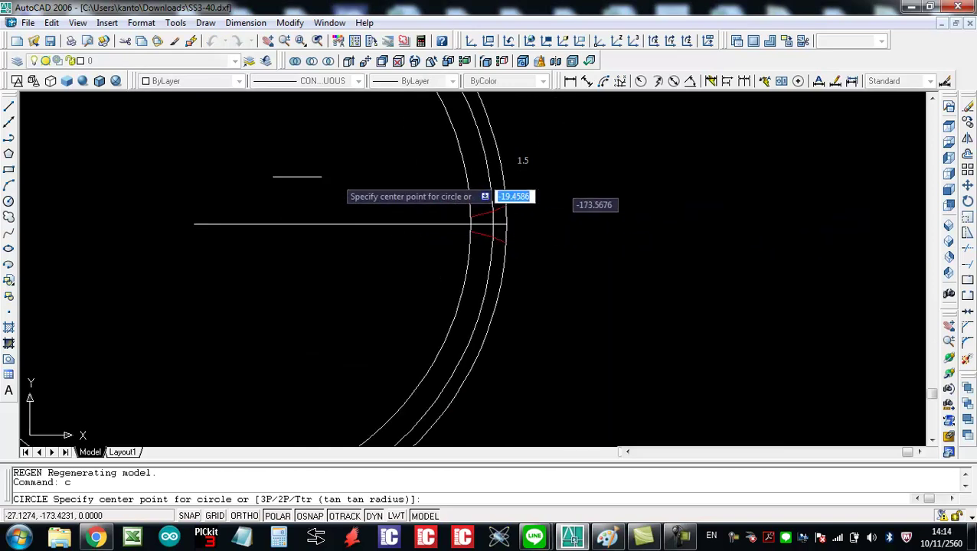
left_click(192, 220)
scroll(521, 231, "up", 1)
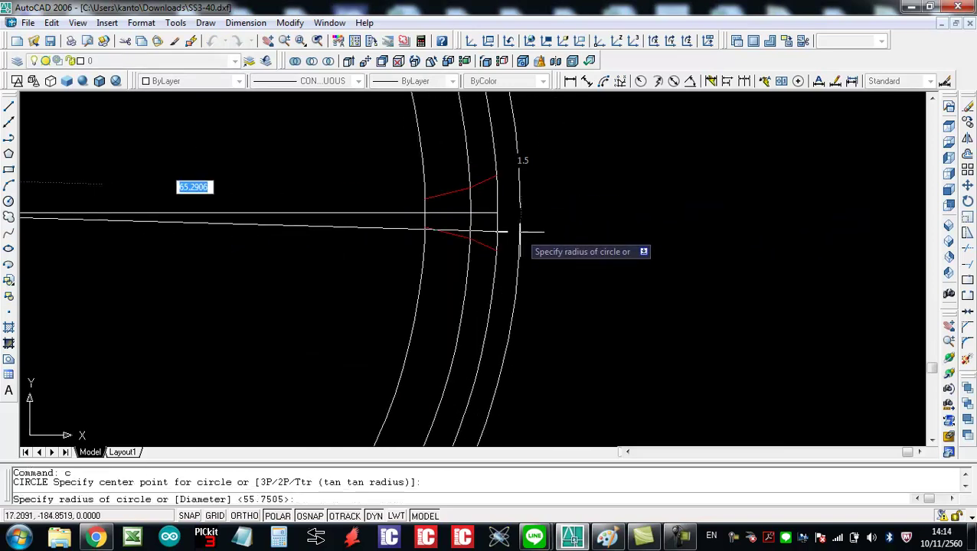
scroll(505, 229, "up", 4)
left_click(495, 228)
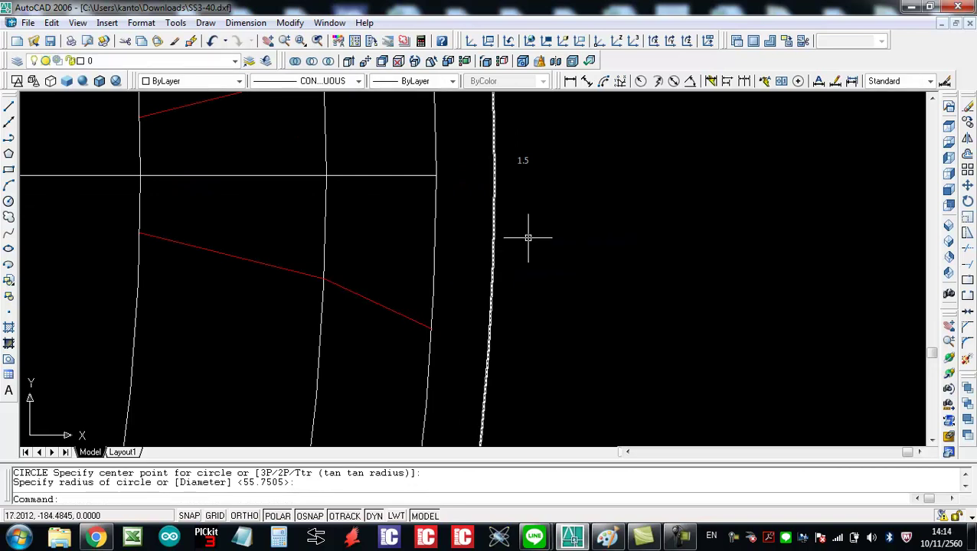
scroll(583, 254, "down", 1)
Step: Attempt a trim using the red line as cutting edge, then cancel it
type("tr")
key("Return")
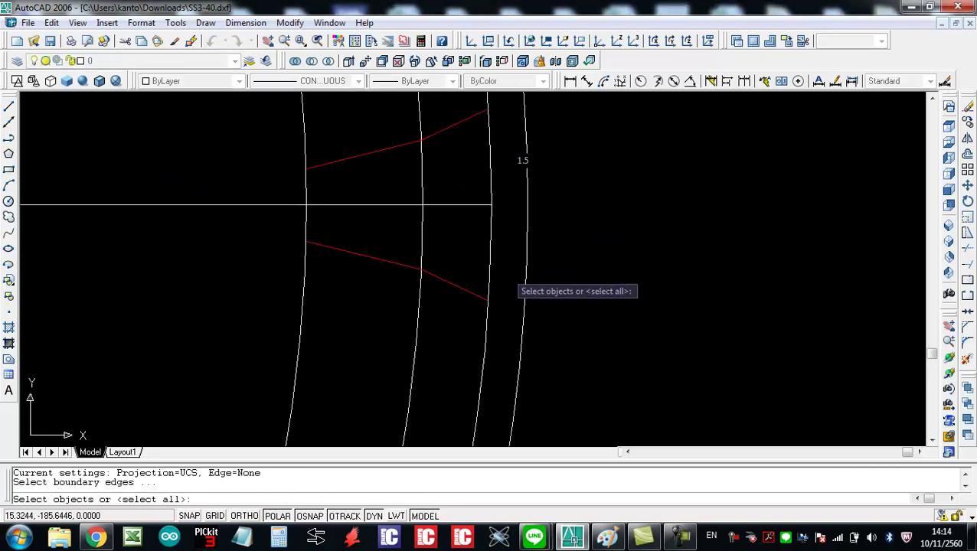
left_click(469, 292)
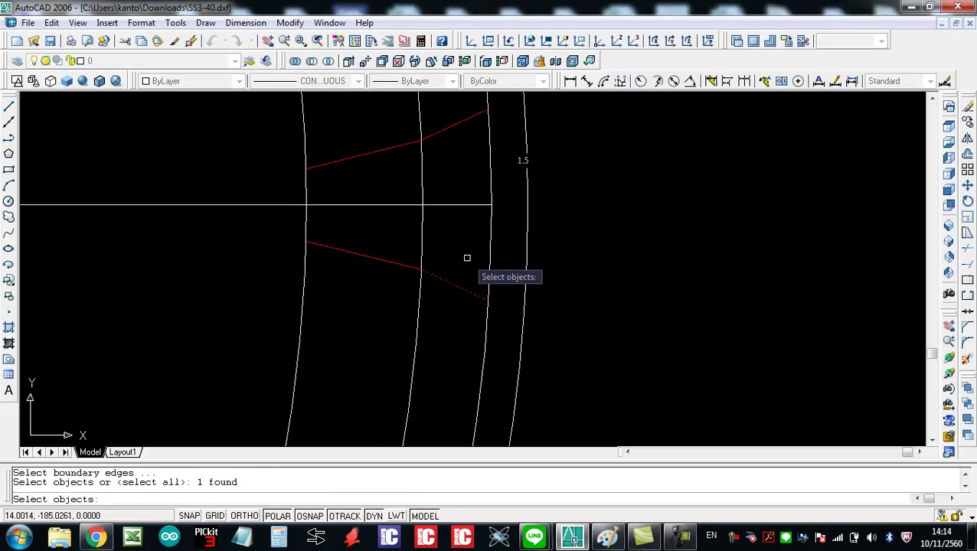
key("Return")
left_click(458, 286)
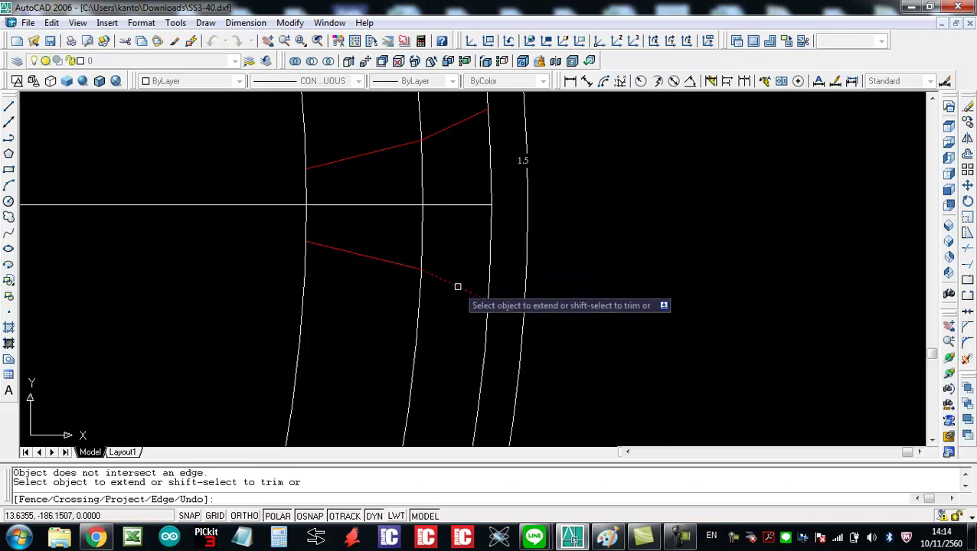
key("Escape")
key("Escape")
Step: Extend the lower and upper red flanks out to the outer arc
type("ex")
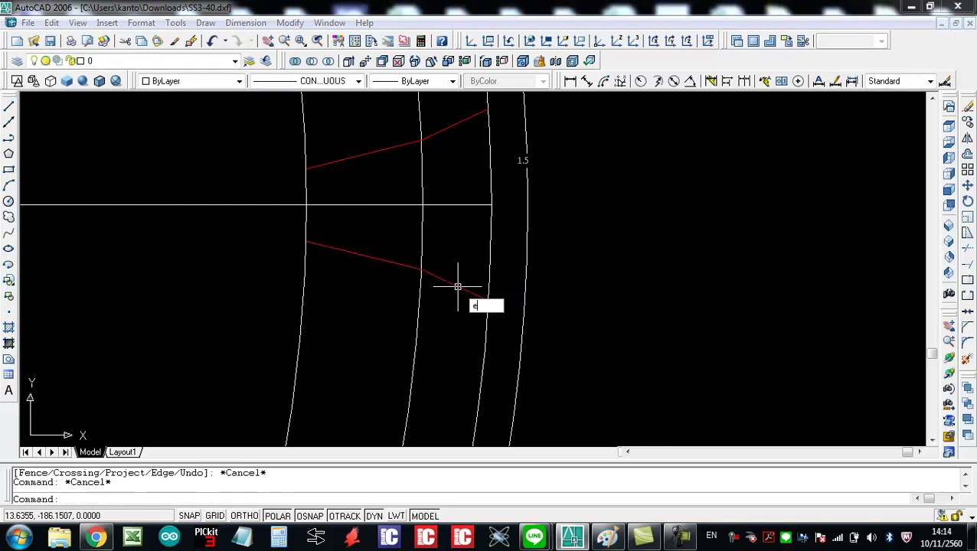
key("Return")
key("Return")
left_click(465, 286)
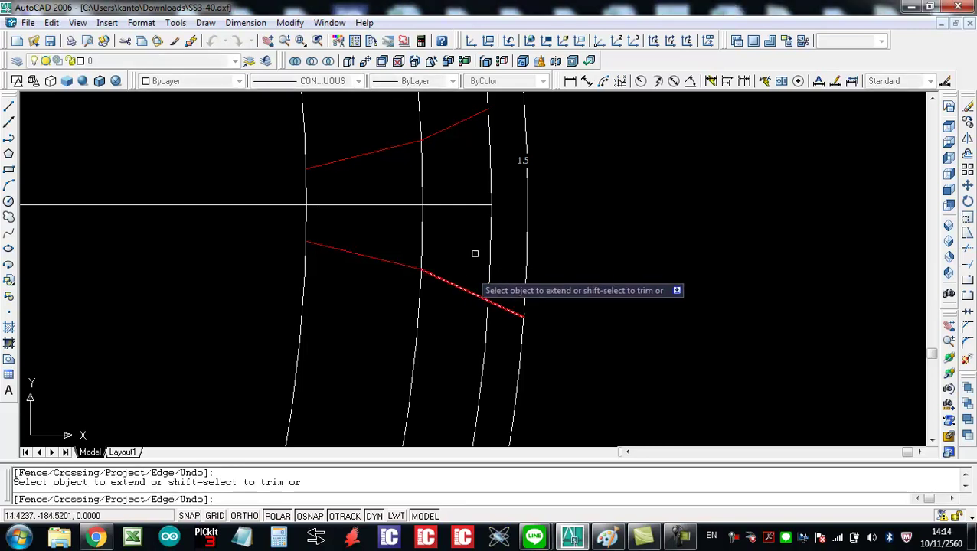
left_click(472, 118)
key("Return")
scroll(635, 186, "down", 4)
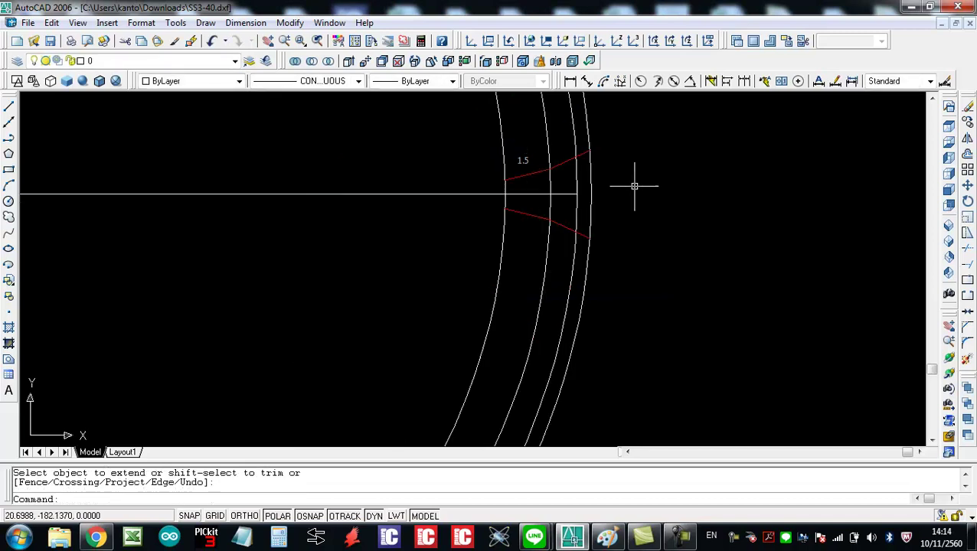
Step: Start a TRIM using all objects as cutting edges
type("tr")
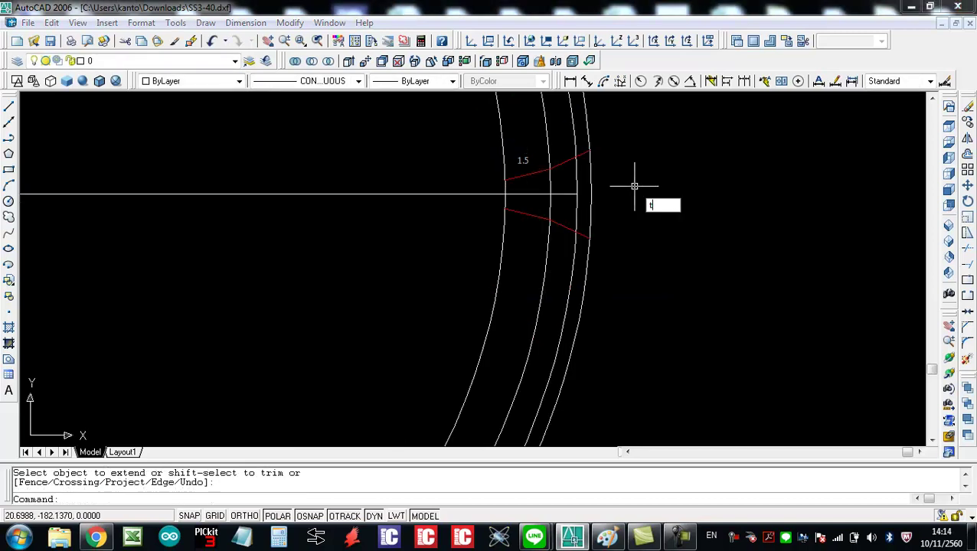
key("Return")
key("Return")
Step: Trim the arcs outside the red flanks and select the centre line and inner arc pieces
left_click(462, 122)
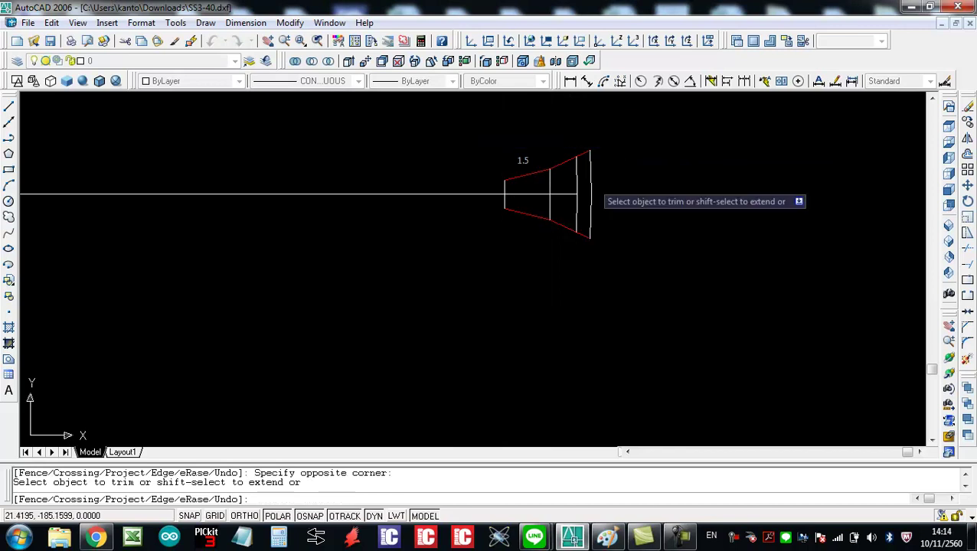
key("Return")
left_click(590, 210)
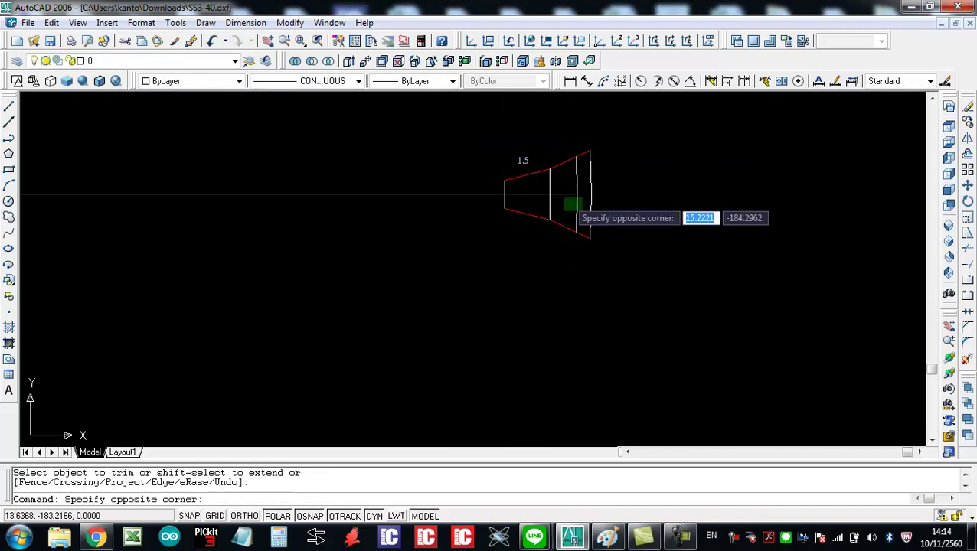
left_click(551, 187)
type("e")
Step: Erase the guide pieces and turn the four tooth outline edges into one region
key("Return")
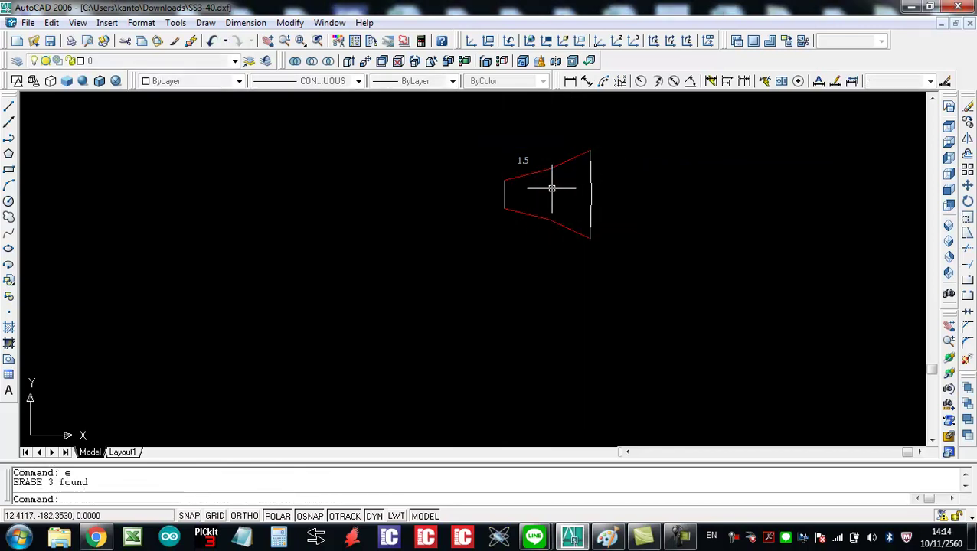
type("reg")
key("Return")
left_click(582, 203)
left_click(655, 292)
left_click(667, 294)
left_click(476, 141)
key("Return")
left_click(591, 184)
Step: Clear the selection and display the model with Gouraud shading
scroll(719, 203, "down", 5)
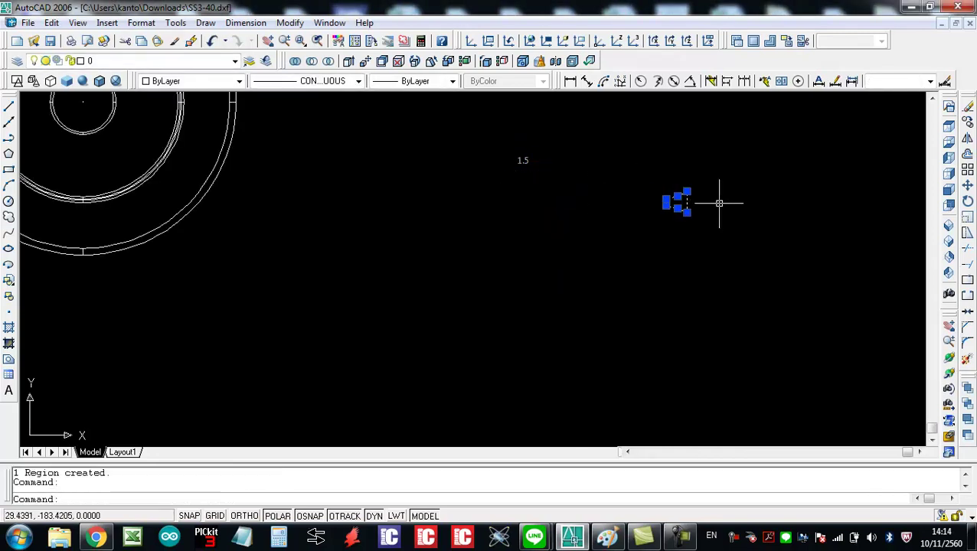
scroll(719, 203, "down", 2)
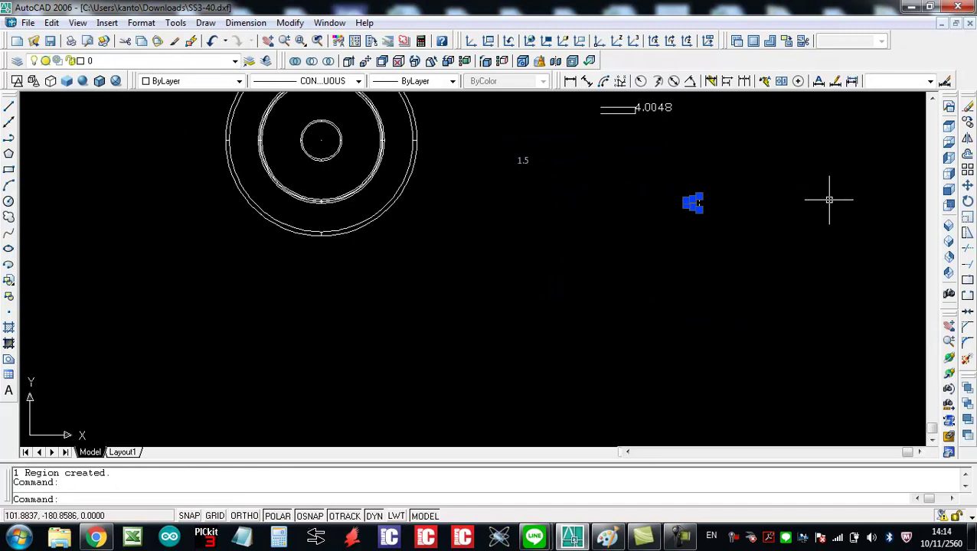
key("Escape")
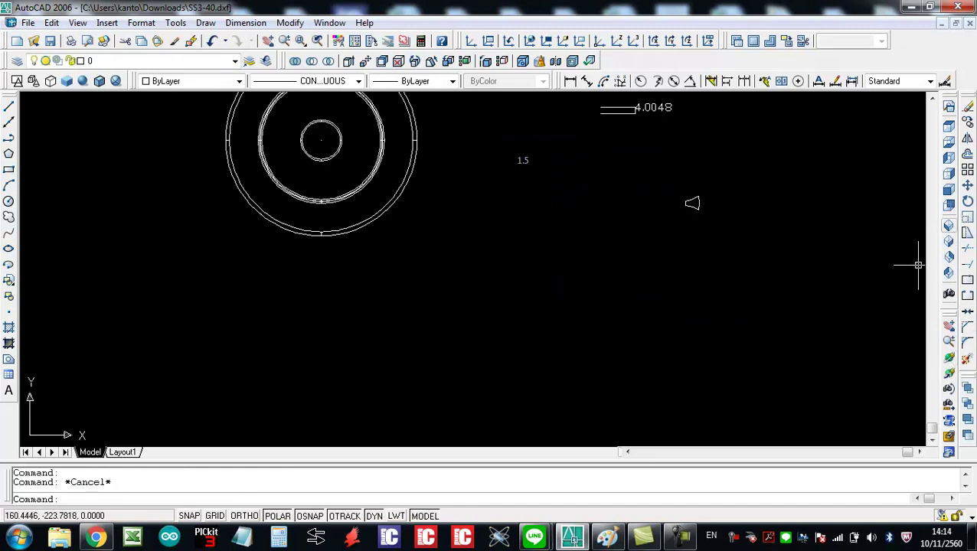
left_click(83, 83)
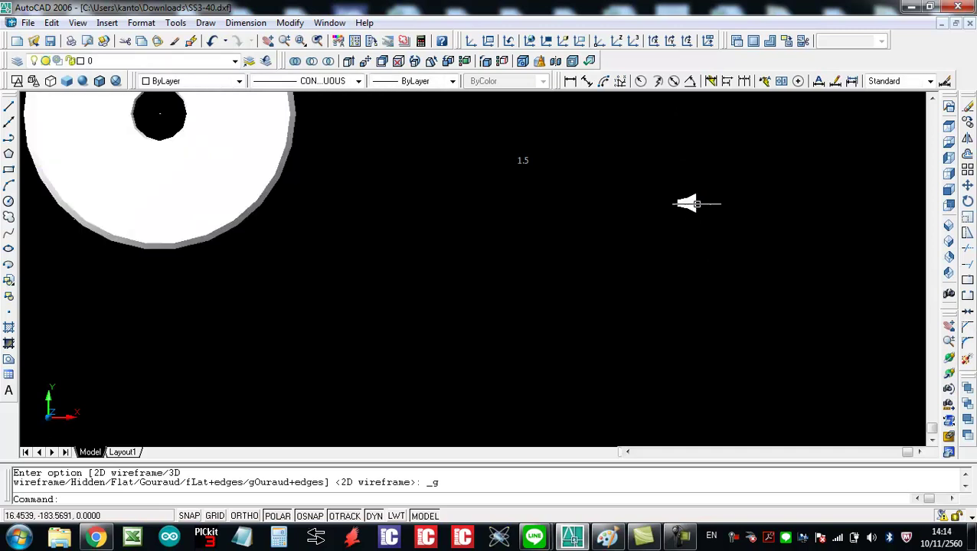
Step: Orbit the shaded gear disk to a new viewing angle
left_click(948, 358)
mouse_move(759, 295)
left_mouse_down()
mouse_move(628, 235)
mouse_move(523, 268)
mouse_move(460, 304)
mouse_move(476, 298)
left_mouse_up()
right_click(497, 294)
left_click(530, 304)
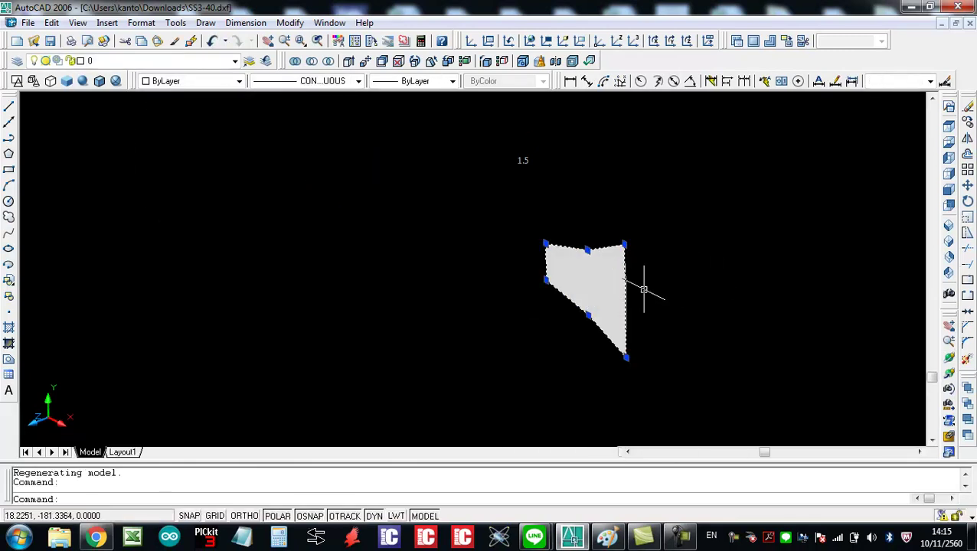
Step: Move the trapezoid profile onto the gear disk's outer rim
type("m")
key("Return")
left_click(616, 289)
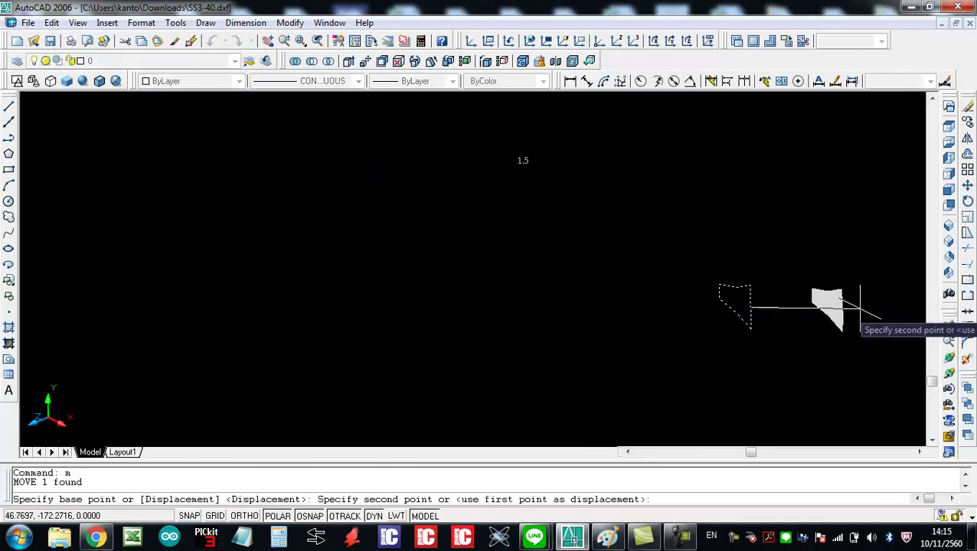
scroll(501, 253, "up", 3)
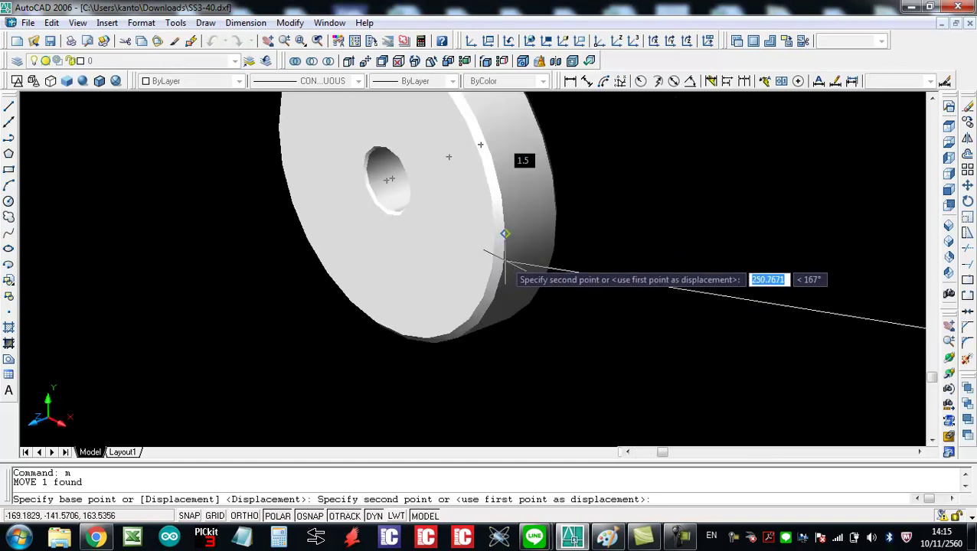
left_click(505, 262)
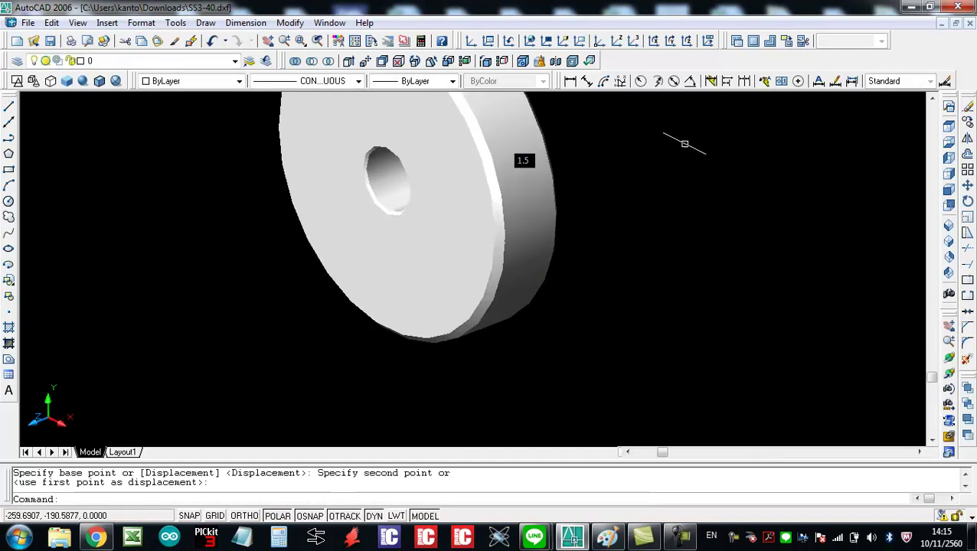
Step: Return to 2D wireframe and view the part from the Left
left_click(17, 81)
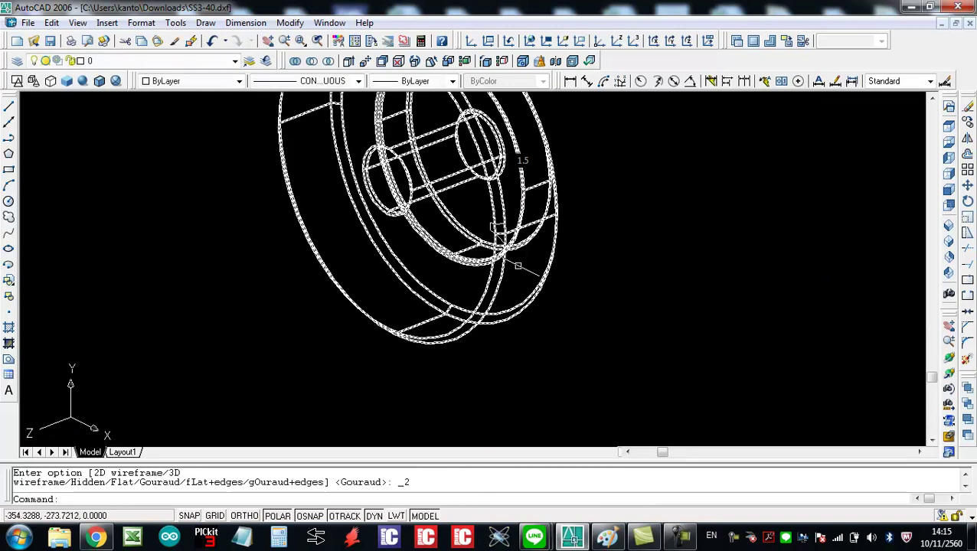
left_click(950, 157)
scroll(766, 230, "up", 3)
scroll(643, 321, "up", 3)
scroll(653, 291, "up", 2)
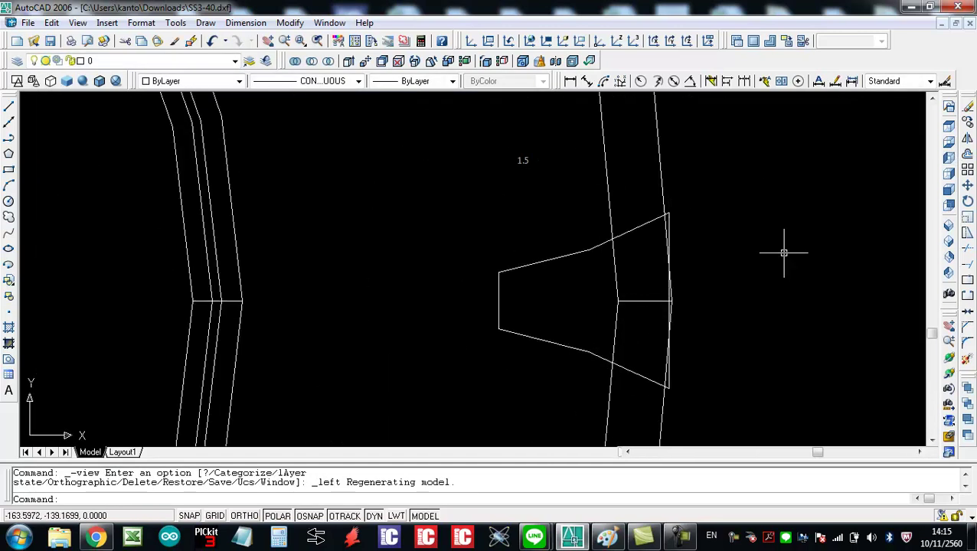
Step: Regenerate, try moving the trapezoid 1 unit right, then undo that move
type("re")
key("Return")
scroll(630, 281, "up", 2)
scroll(665, 196, "down", 3)
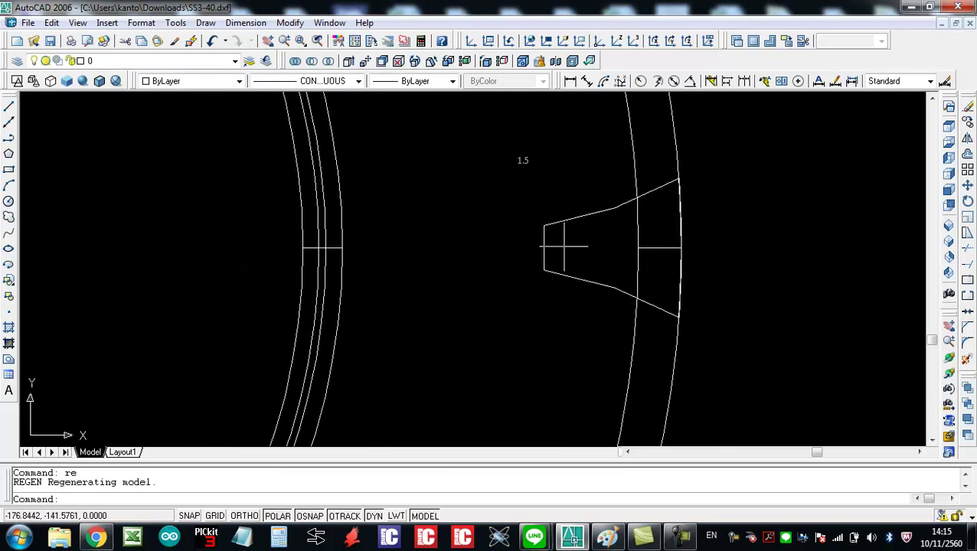
left_click(542, 249)
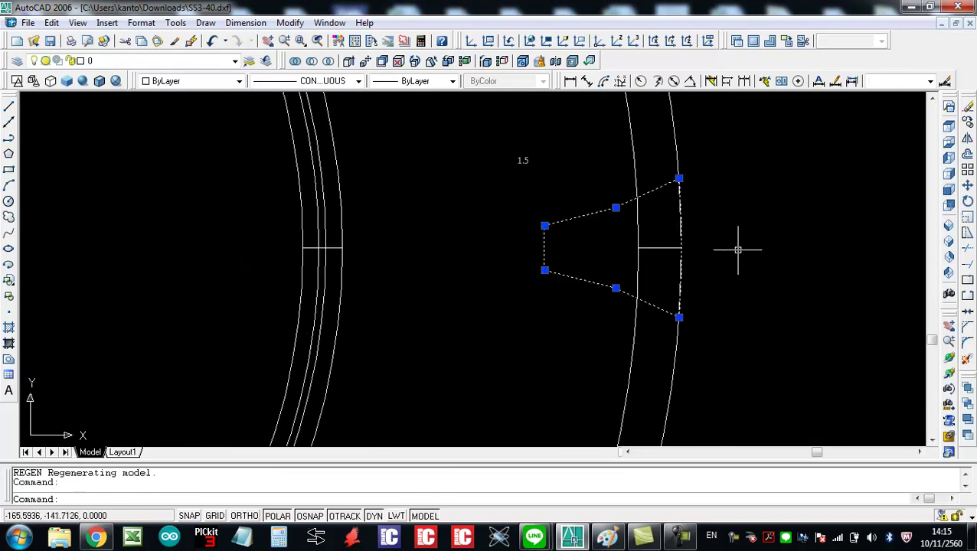
type("m")
key("Return")
left_click(738, 249)
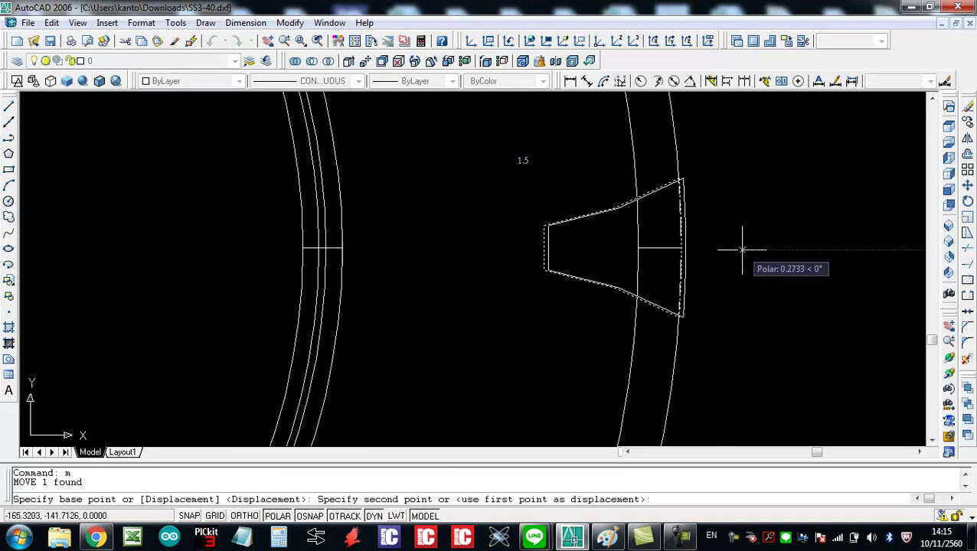
type("1")
key("Return")
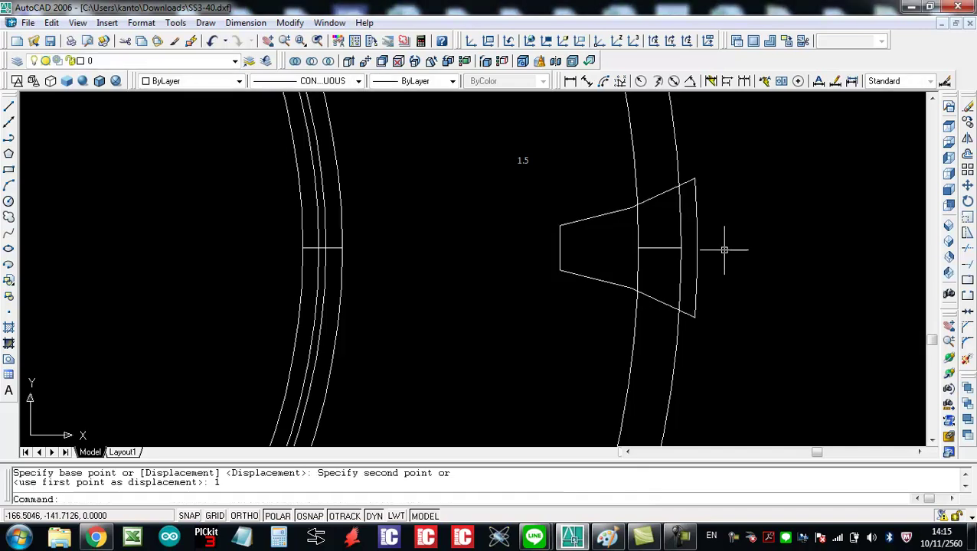
left_click(212, 40)
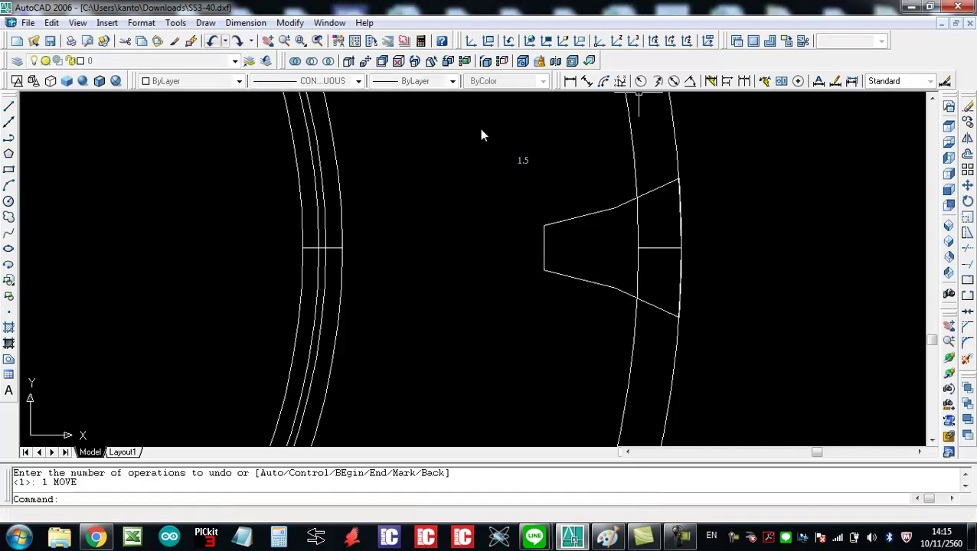
Step: Move the trapezoid 0.2 units right from its left-edge midpoint
left_click(571, 280)
left_click(582, 278)
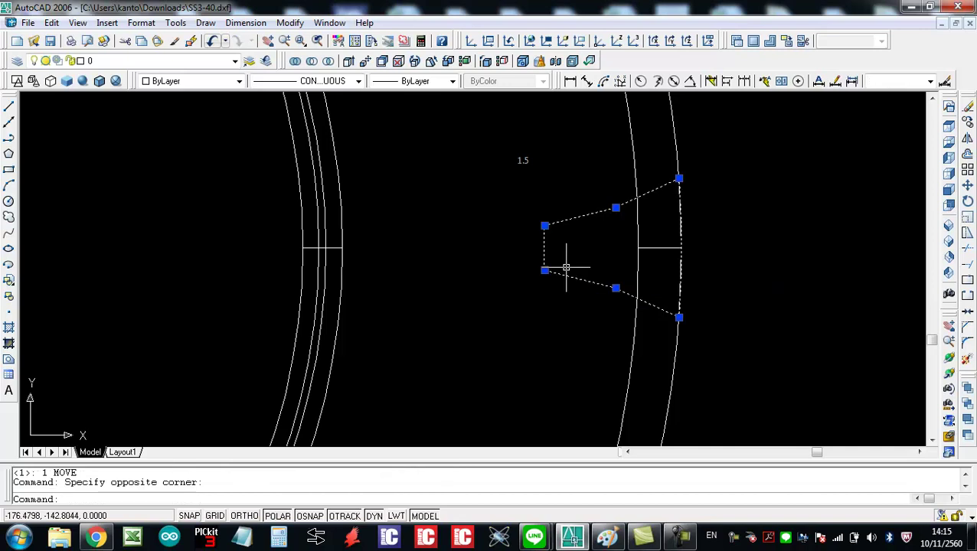
type("m")
key("Return")
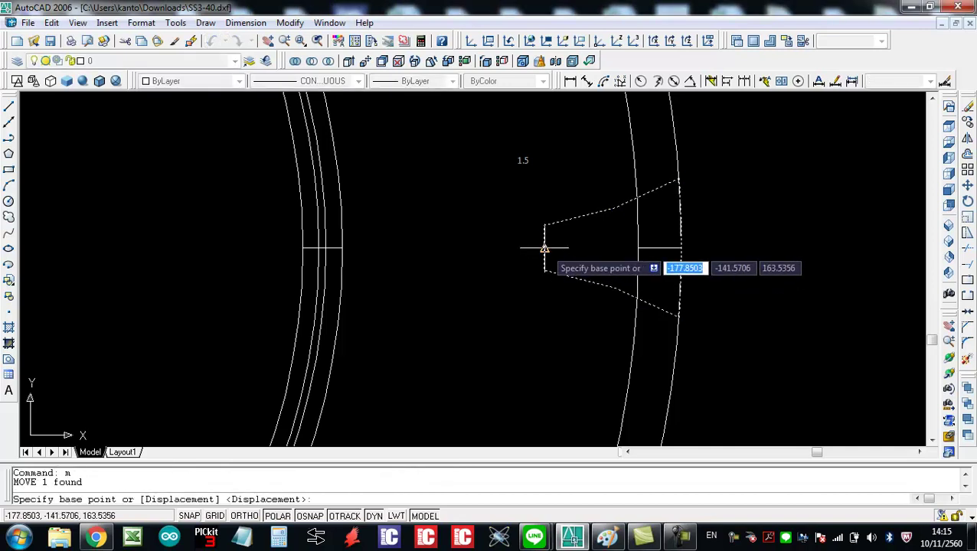
left_click(544, 248)
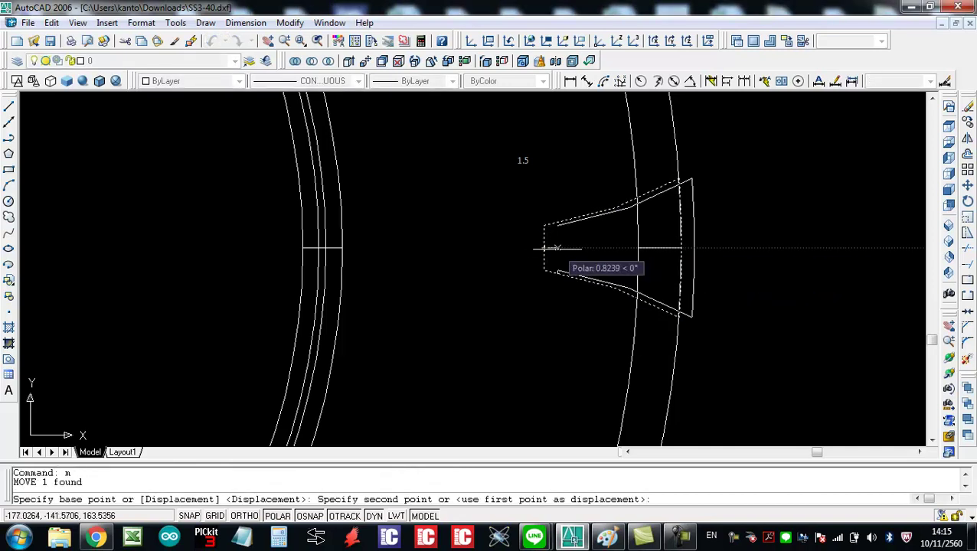
type(".2")
key("Return")
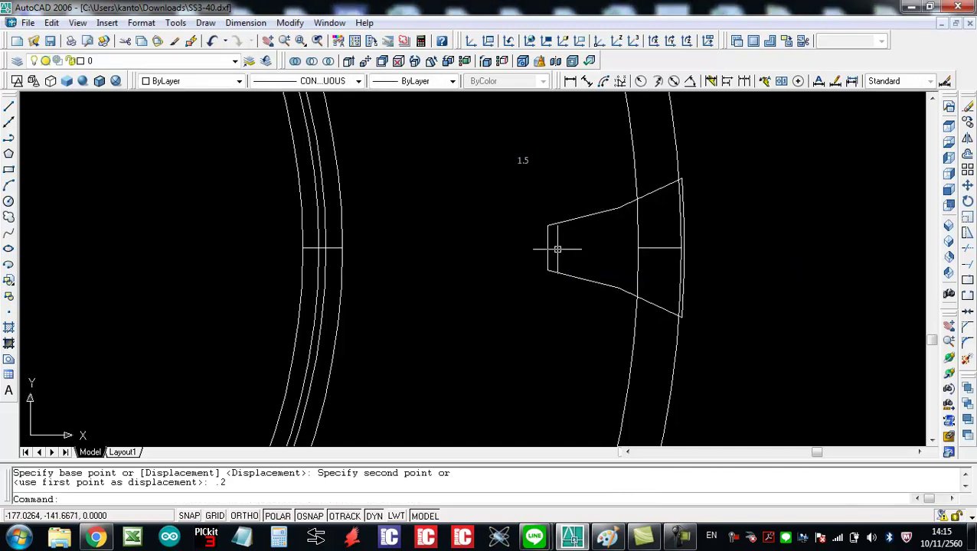
Step: Switch to the SW Isometric view
scroll(597, 245, "down", 3)
scroll(720, 237, "down", 2)
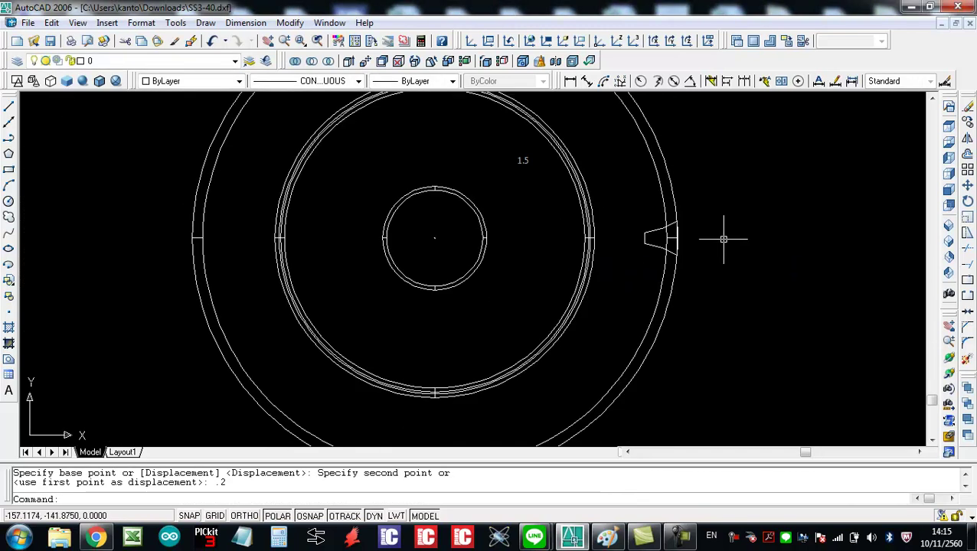
scroll(723, 239, "up", 2)
left_click(949, 230)
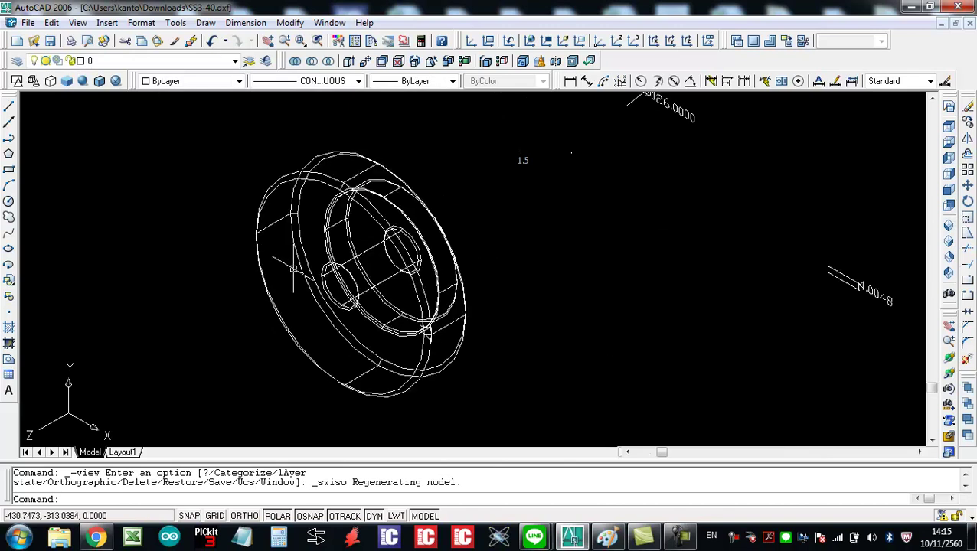
scroll(394, 337, "up", 5)
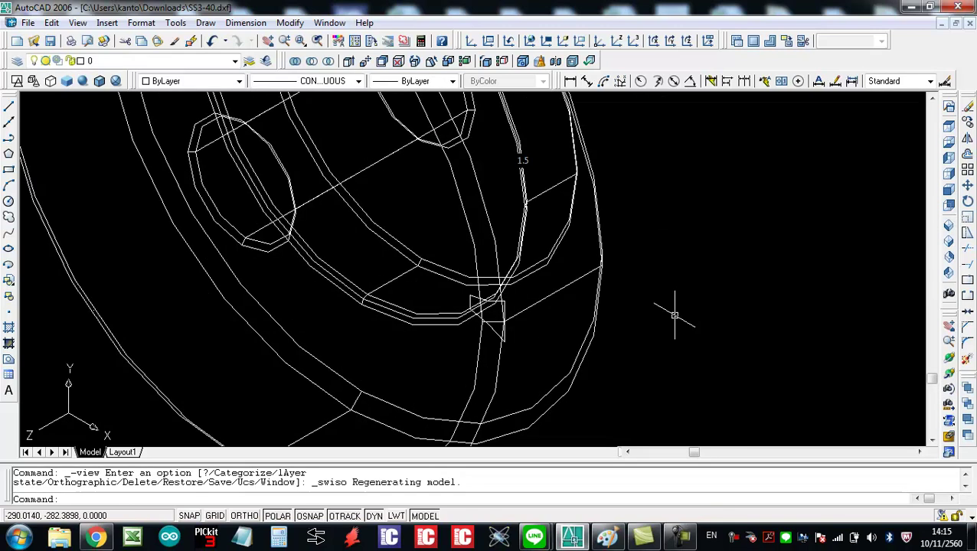
Step: Extrude the trapezoid profile 40 units with no taper
type("ext")
key("Return")
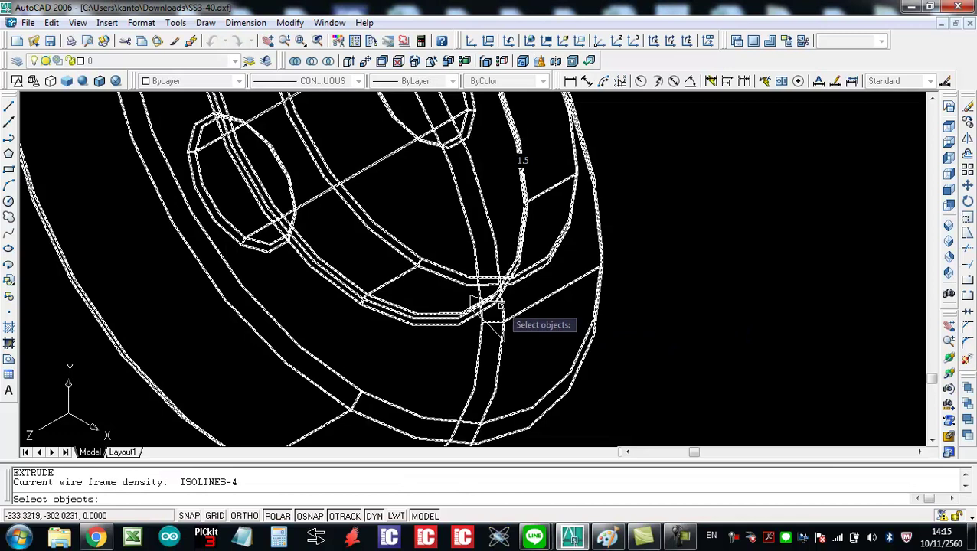
left_click(504, 303)
key("Return")
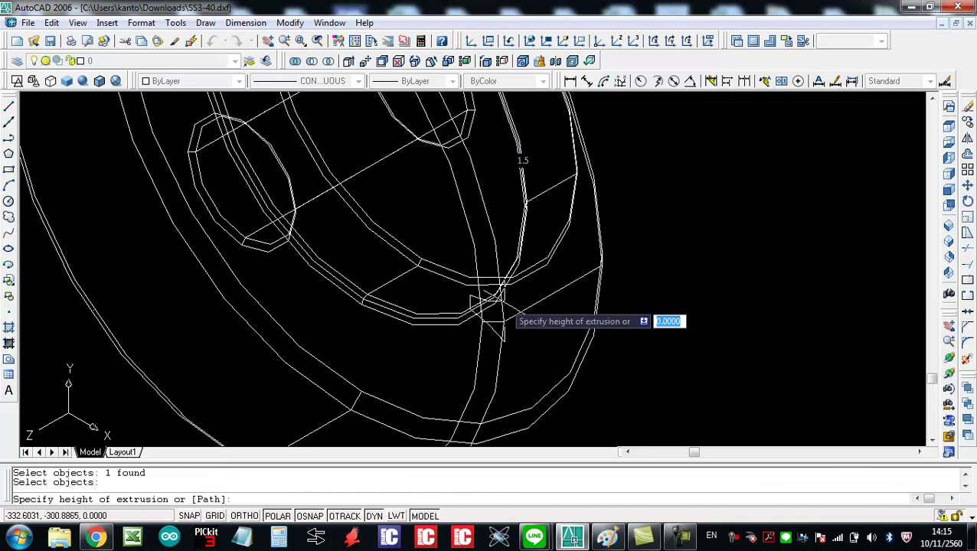
type("40")
key("Return")
key("Return")
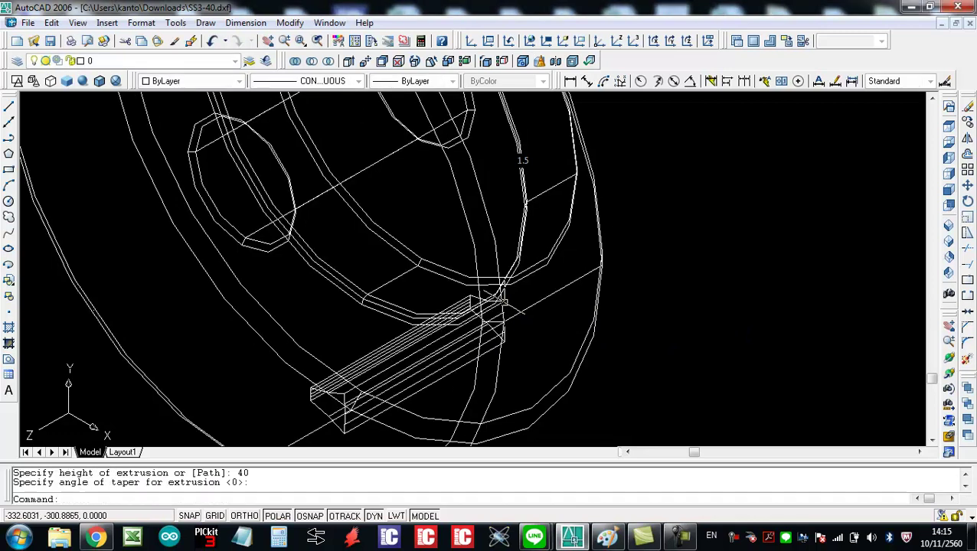
Step: Switch to Right then Front view and centre the part on screen
left_click(948, 174)
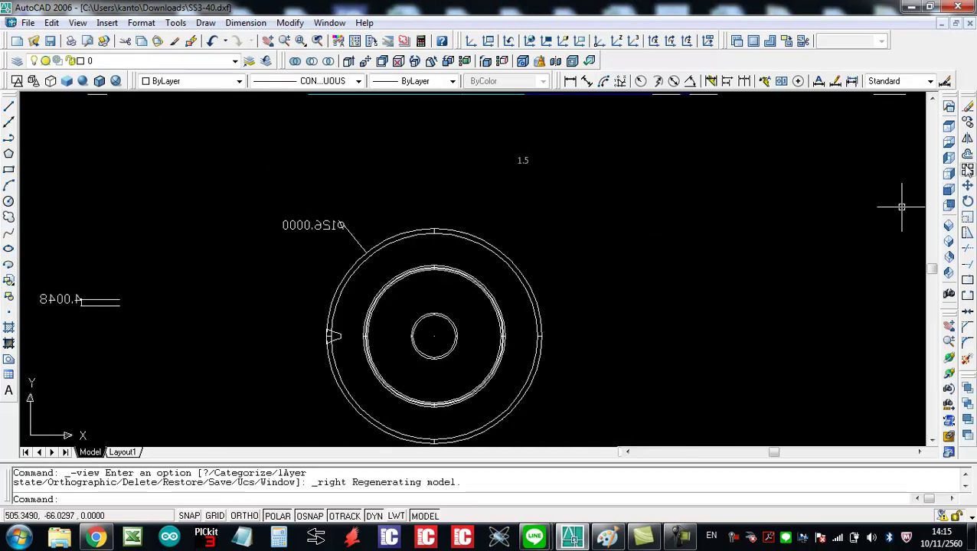
left_click(950, 199)
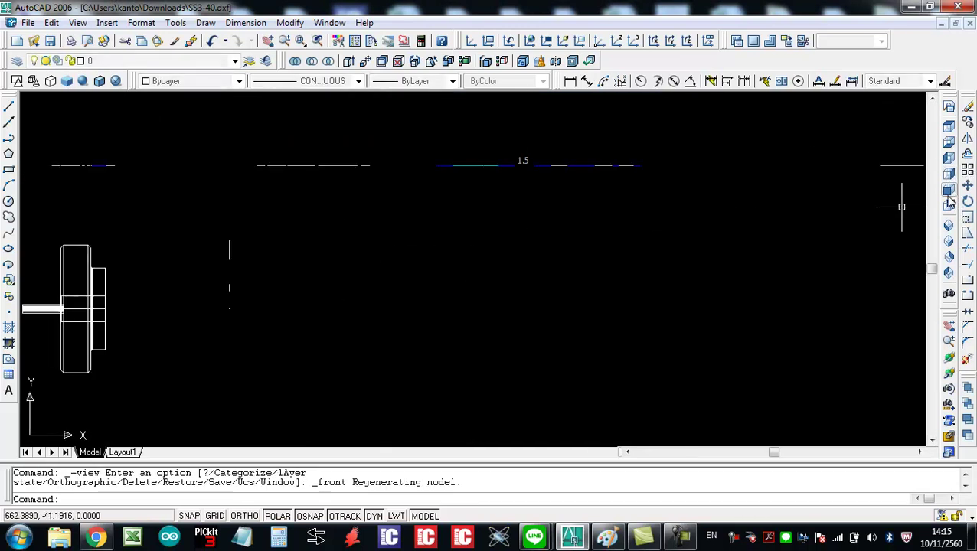
scroll(835, 208, "down", 2)
middle_click_drag(337, 276, 467, 261)
scroll(464, 253, "up", 4)
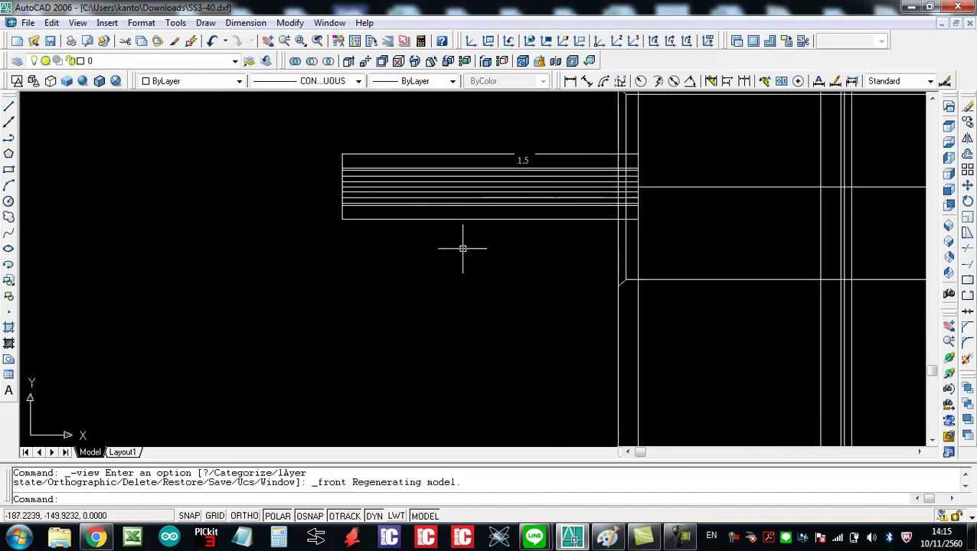
Step: Move the extruded bar so it passes through the gear rim
left_click(462, 249)
left_click(388, 170)
scroll(383, 228, "down", 2)
type("m")
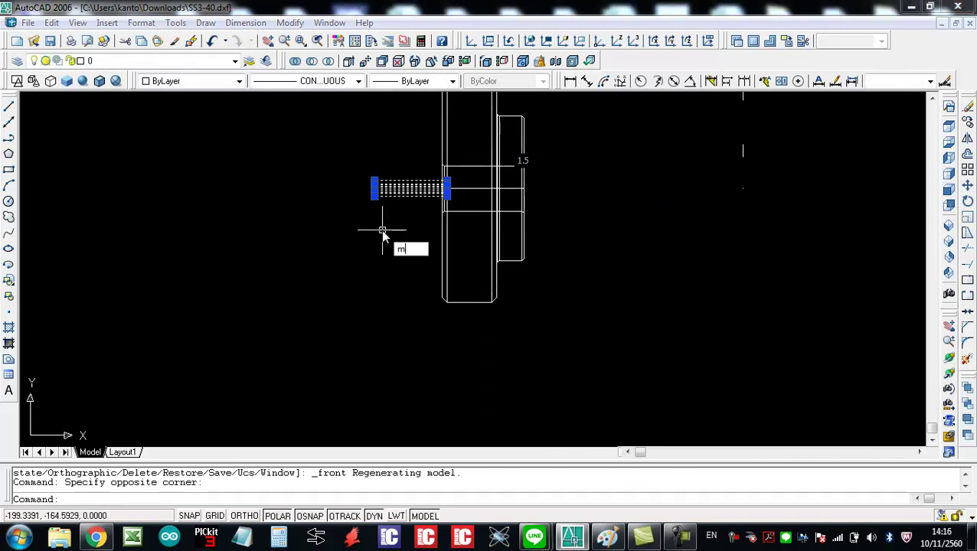
key("Return")
left_click(361, 230)
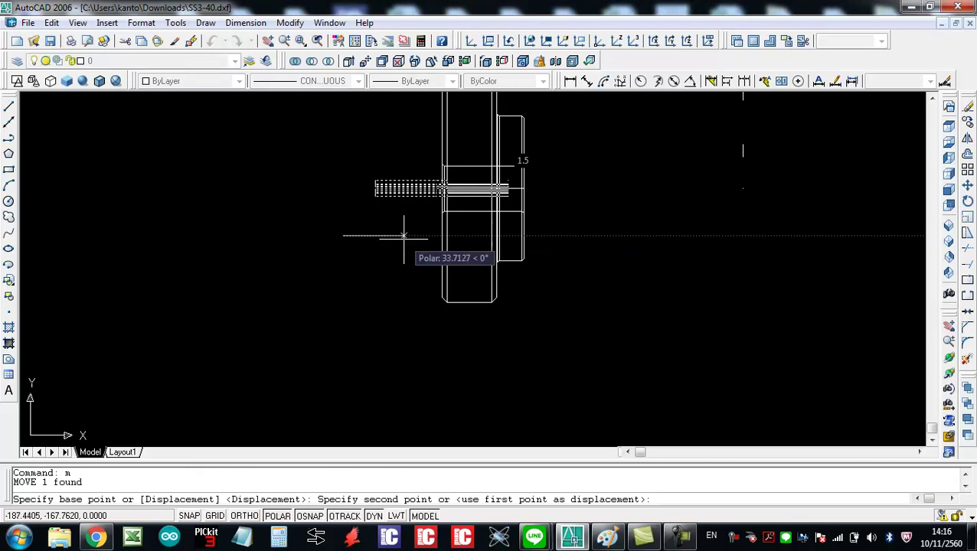
left_click(421, 236)
Step: Switch to Right view and begin arraying the cutter, then cancel the array
left_click(949, 173)
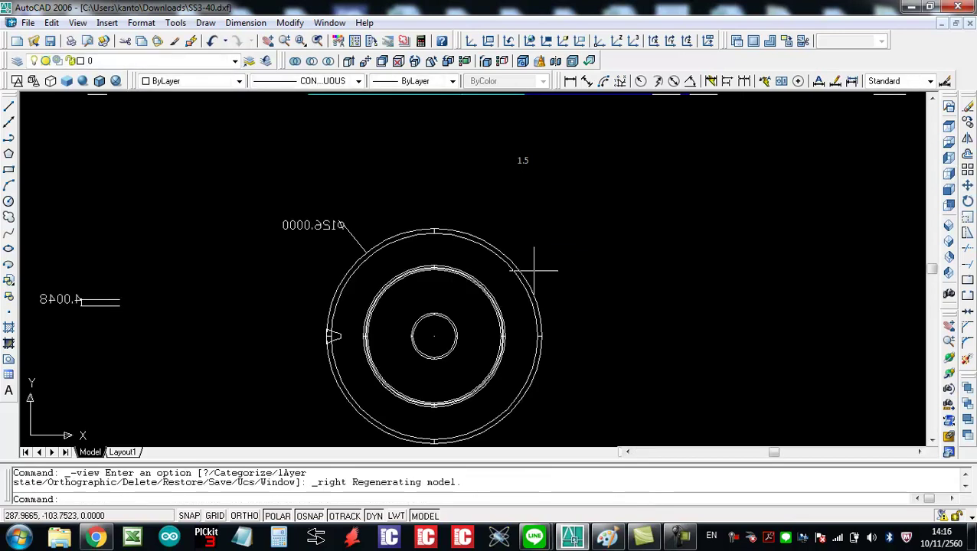
scroll(536, 322, "up", 1)
scroll(421, 289, "up", 3)
left_click(424, 293)
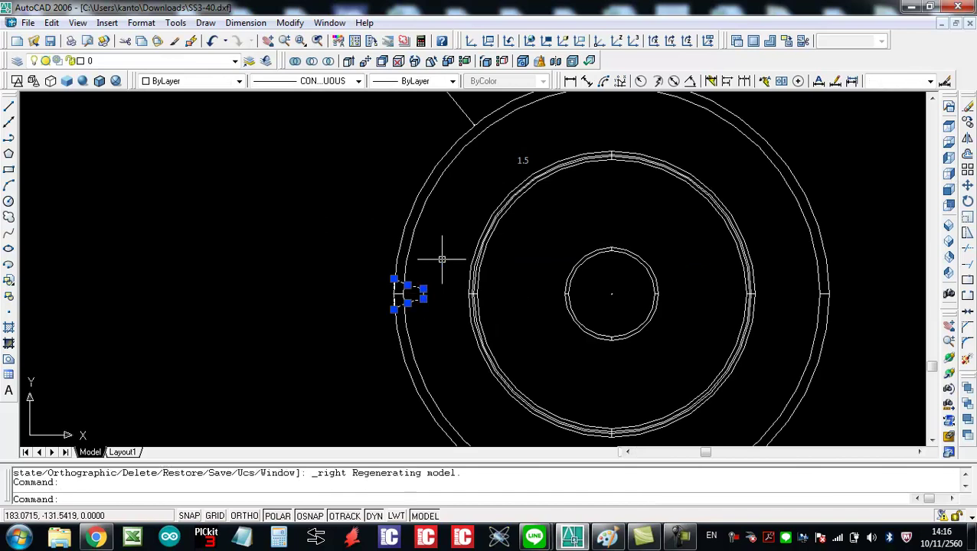
type("ar")
key("Return")
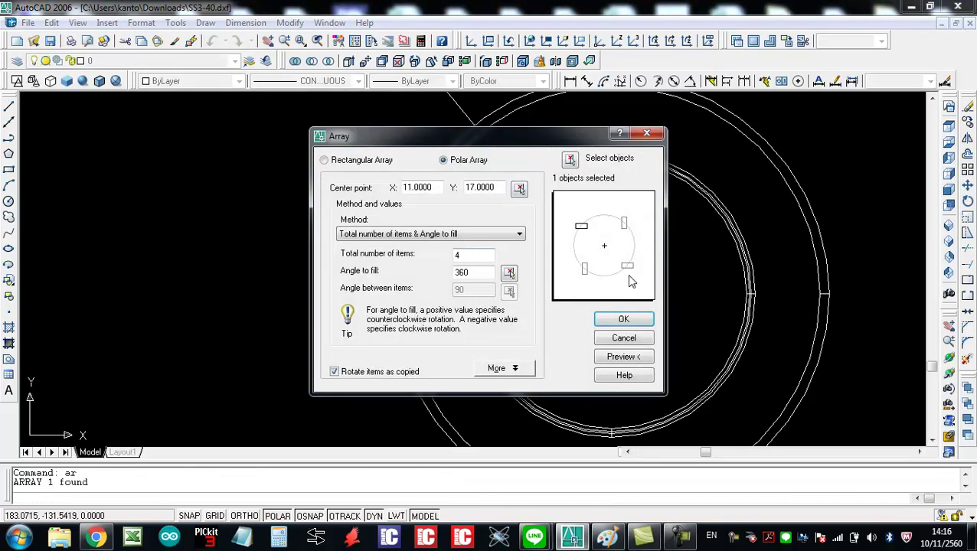
left_click(519, 189)
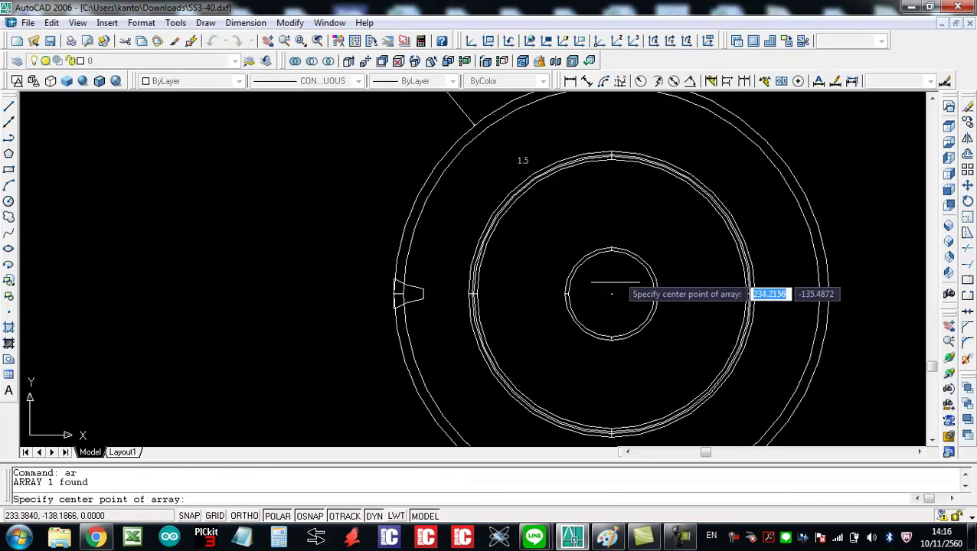
scroll(612, 322, "up", 2)
scroll(586, 264, "up", 2)
scroll(608, 272, "up", 3)
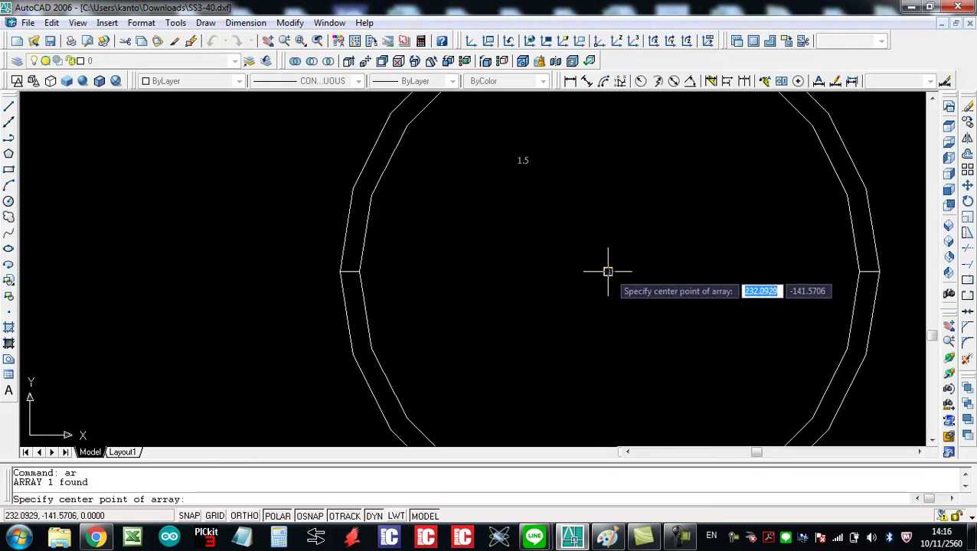
scroll(613, 272, "down", 3)
key("Escape")
key("Escape")
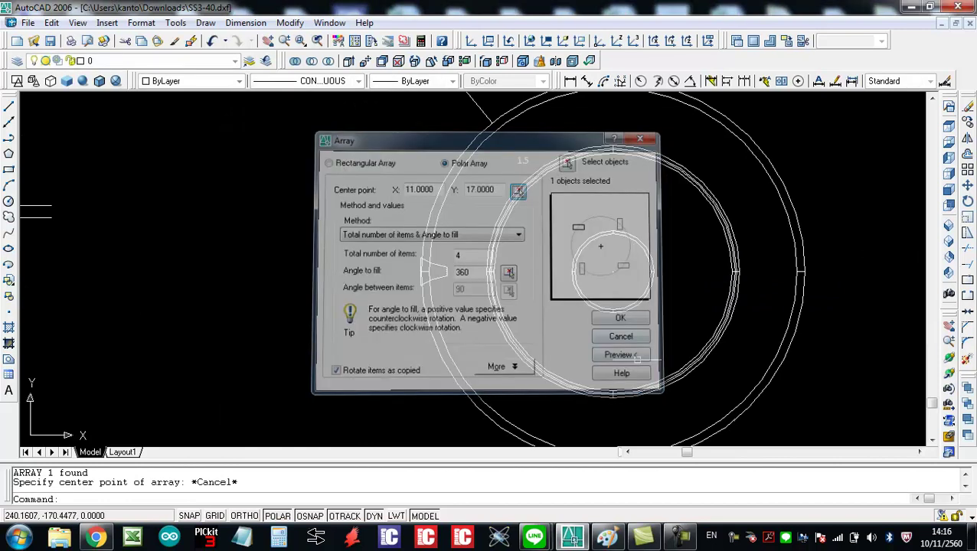
scroll(570, 264, "down", 3)
Step: Erase the stray dimension beside the gear
left_click(521, 190)
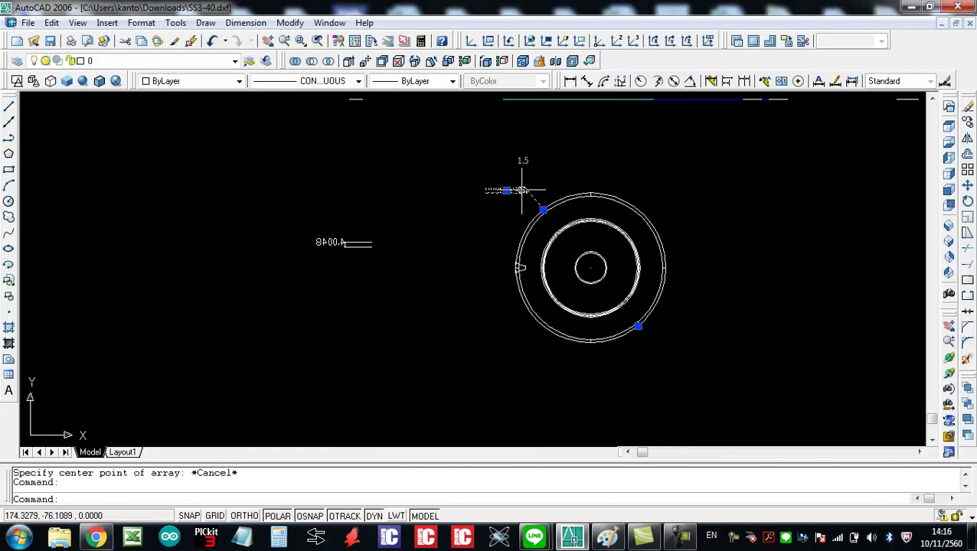
type("e")
key("Return")
scroll(587, 281, "up", 5)
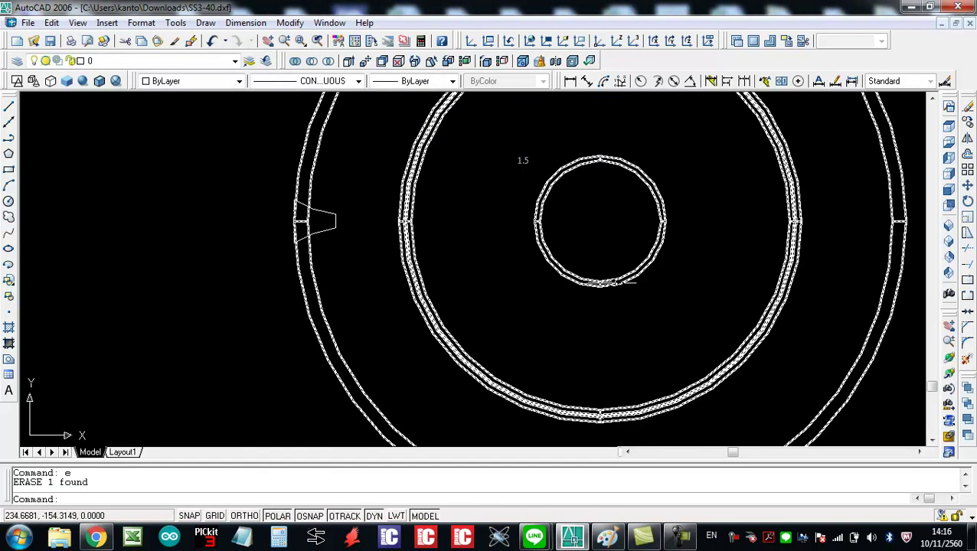
Step: Polar-array the trapezoid tooth 360° around the small circle's centre and accept
left_click(336, 221)
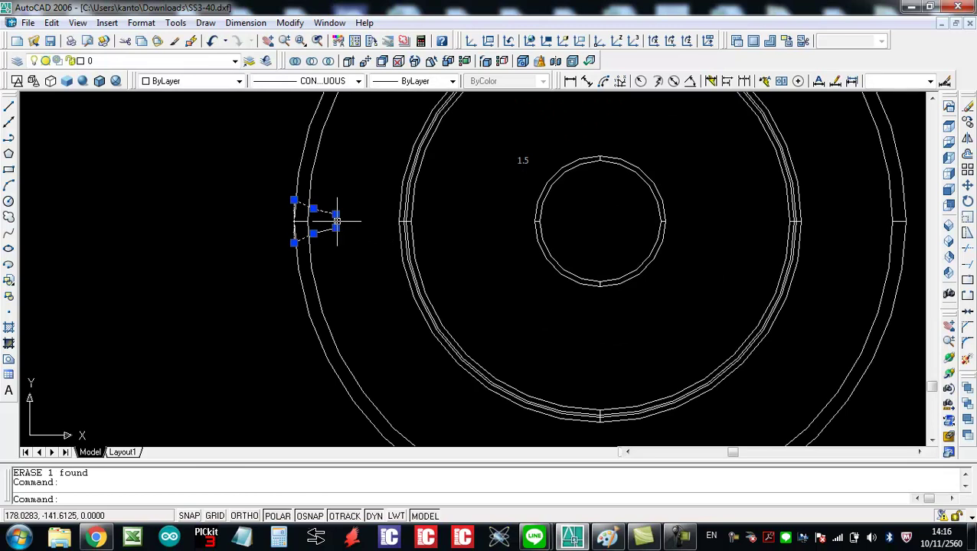
type("ar")
key("Return")
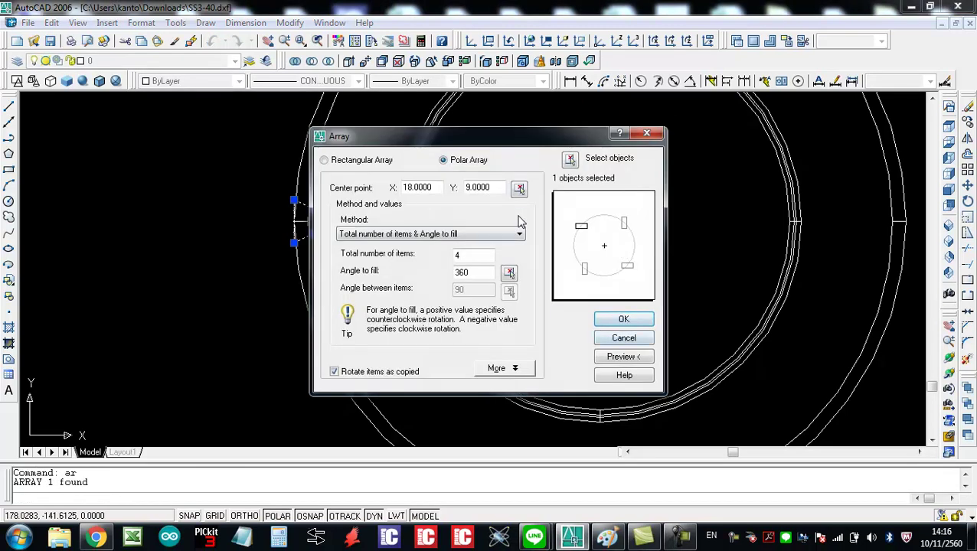
left_click(519, 188)
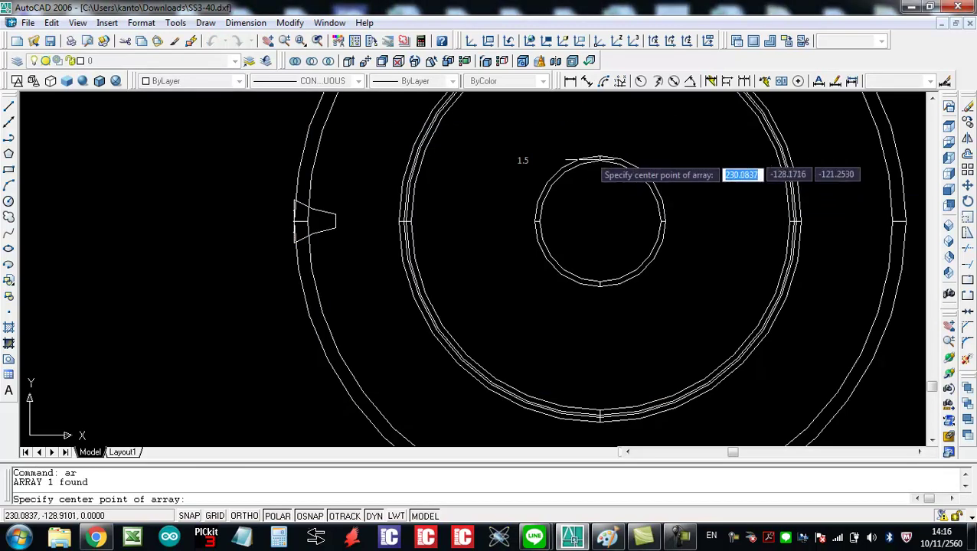
left_click(599, 220)
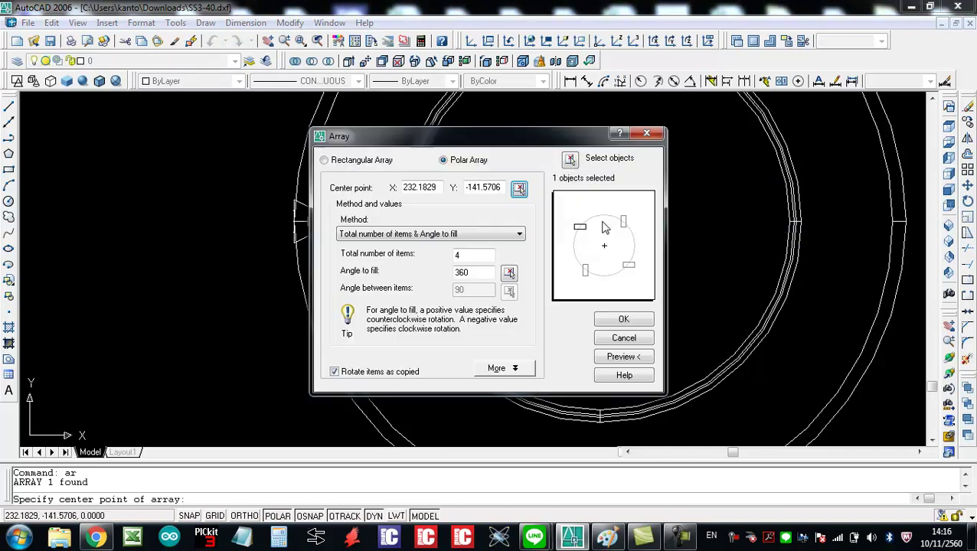
left_click(570, 160)
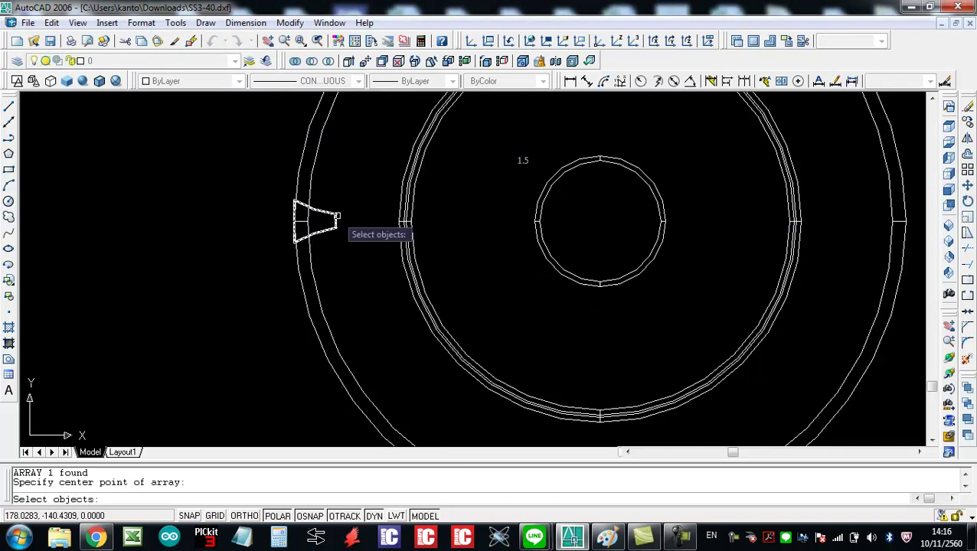
left_click(325, 215)
key("Return")
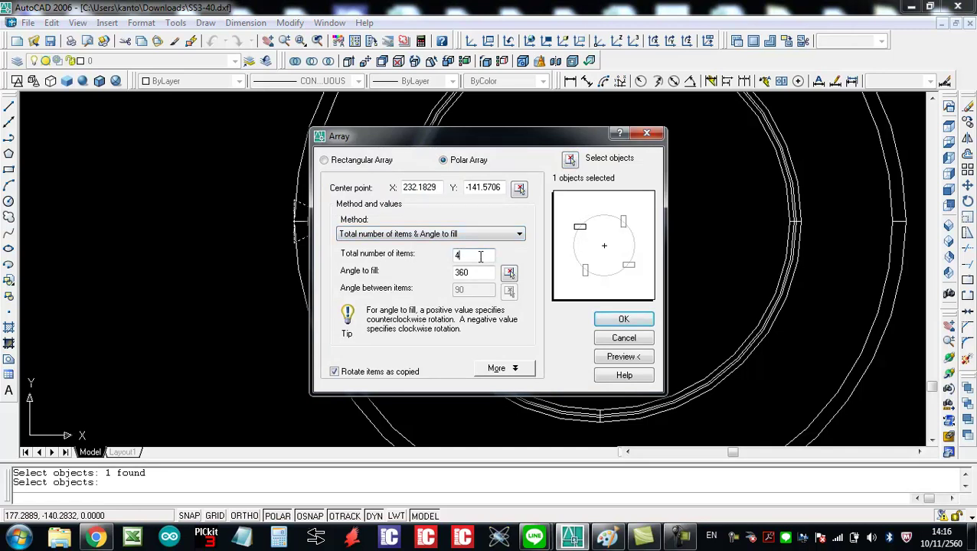
left_click(646, 357)
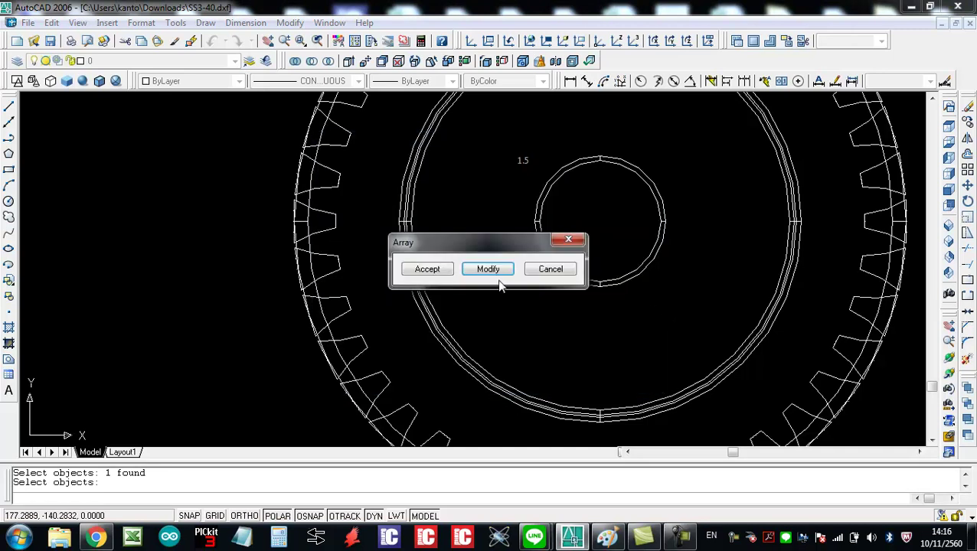
left_click(425, 269)
scroll(651, 284, "down", 4)
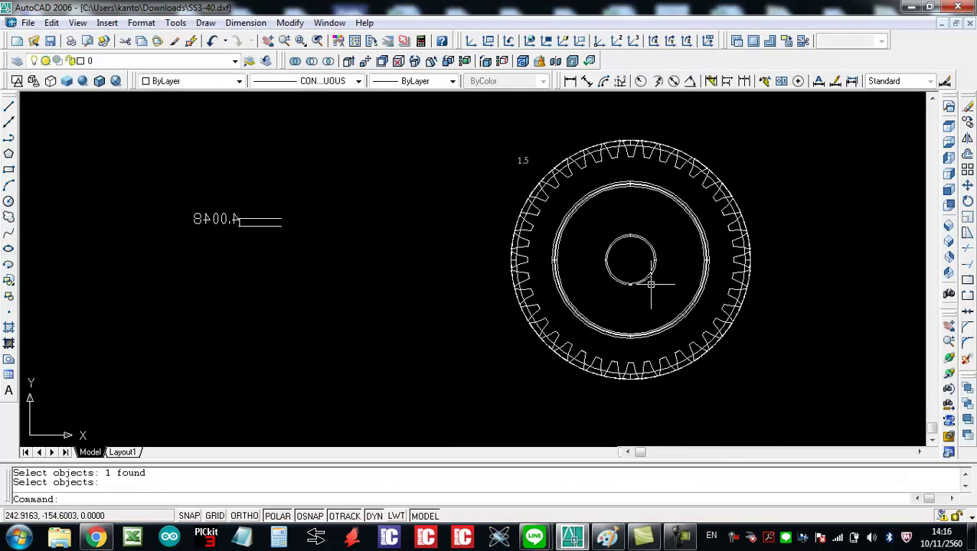
Step: Show the gear in NE Isometric view with Flat+Edges shading
left_click(949, 258)
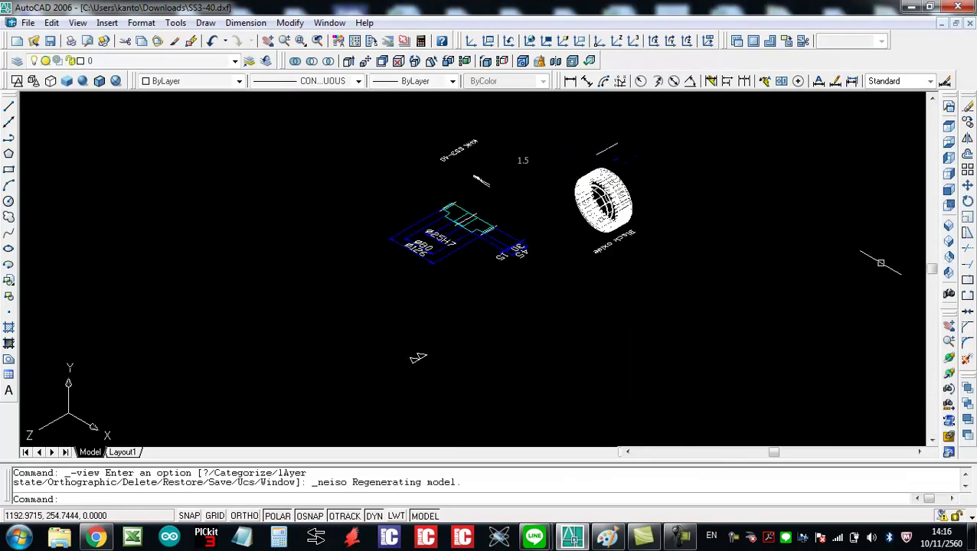
left_click(99, 81)
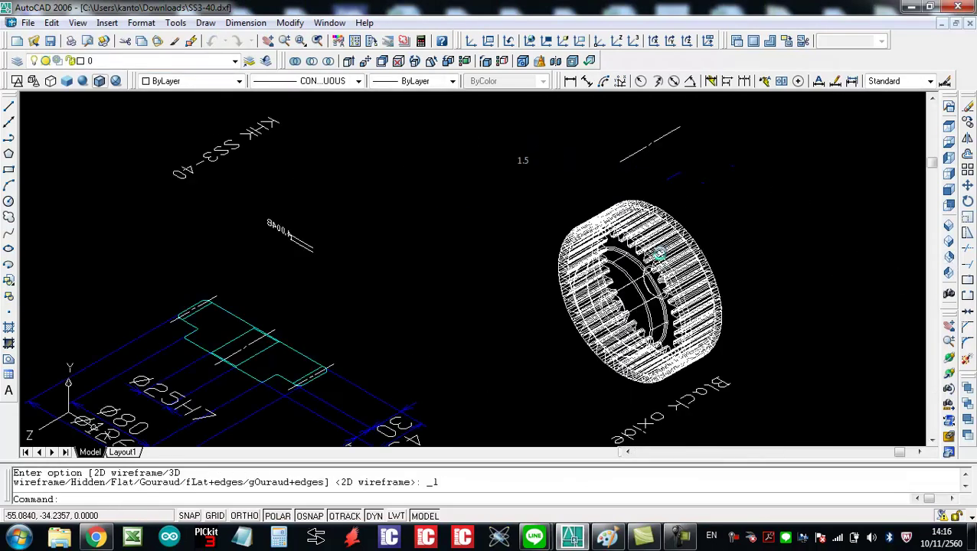
scroll(570, 233, "up", 1)
scroll(570, 233, "up", 4)
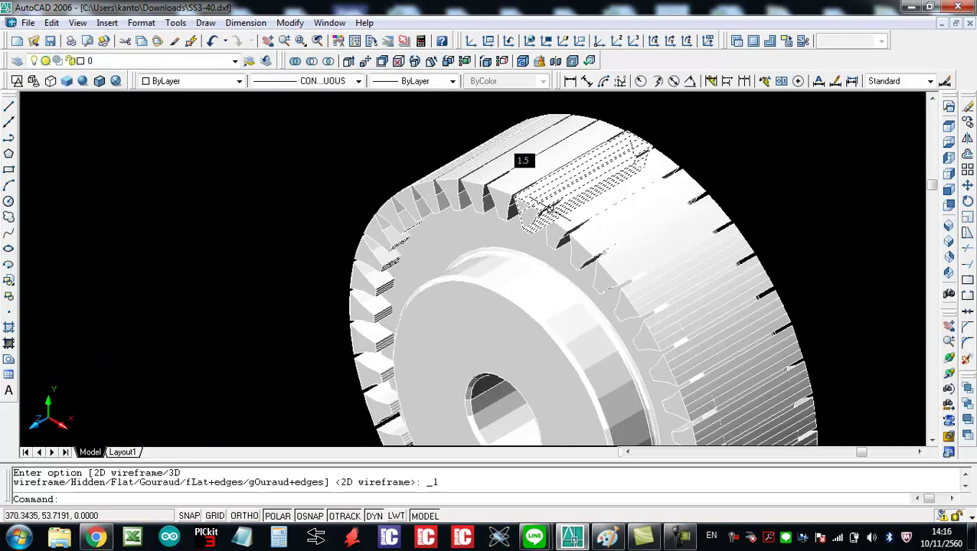
scroll(570, 234, "down", 3)
scroll(635, 168, "up", 2)
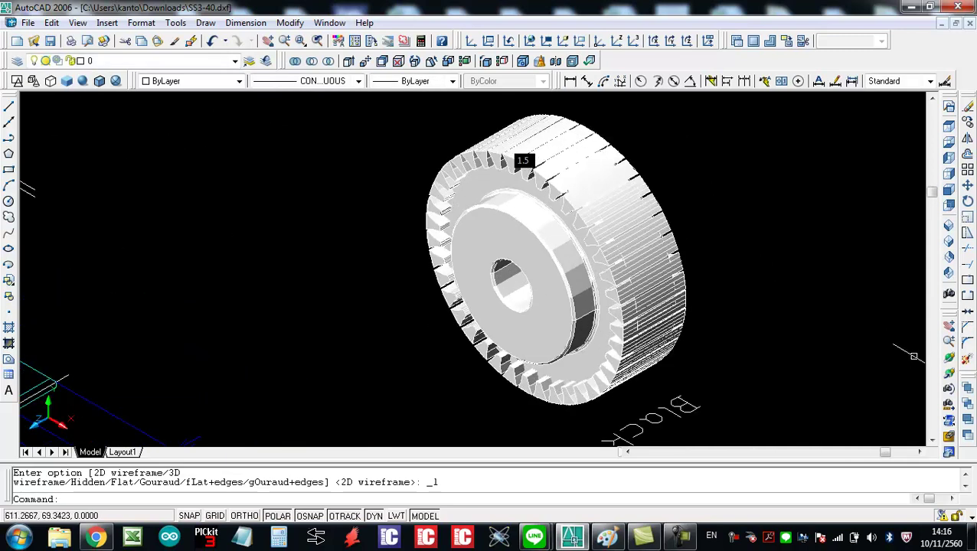
Step: Orbit the gear round to a near-front view
left_click(949, 359)
mouse_move(490, 283)
left_mouse_down()
mouse_move(464, 275)
mouse_move(487, 241)
mouse_move(484, 251)
left_mouse_up()
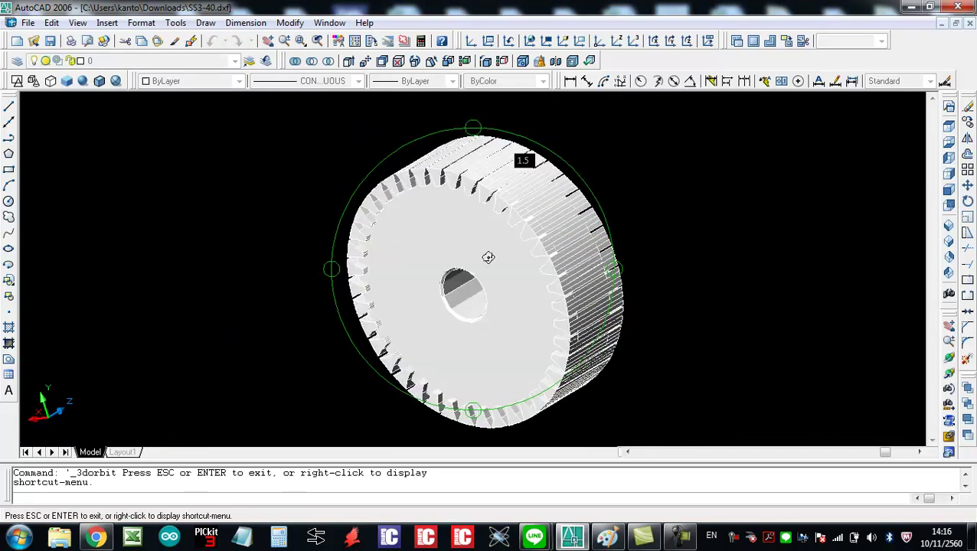
right_click(484, 251)
left_click(509, 253)
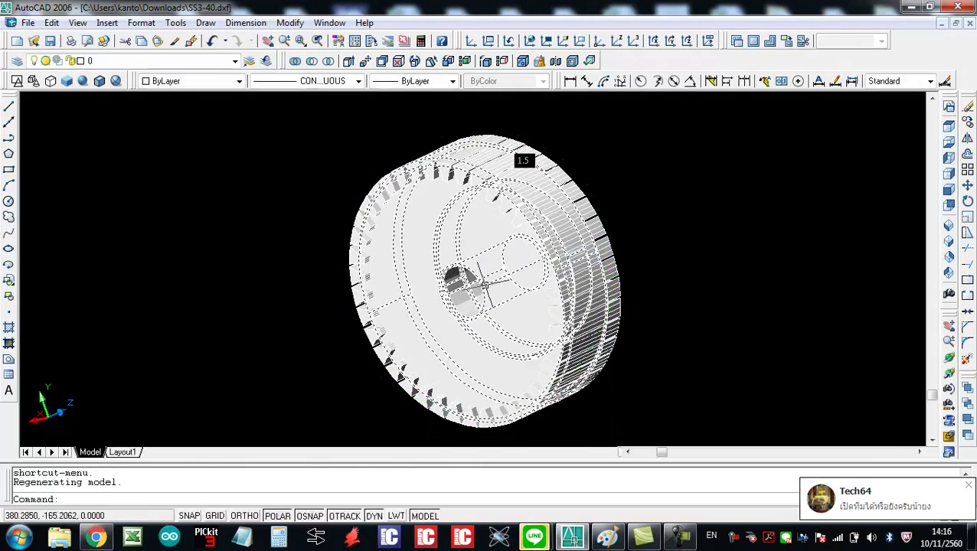
Step: Colour the gear body Red
left_click(485, 284)
left_click(218, 82)
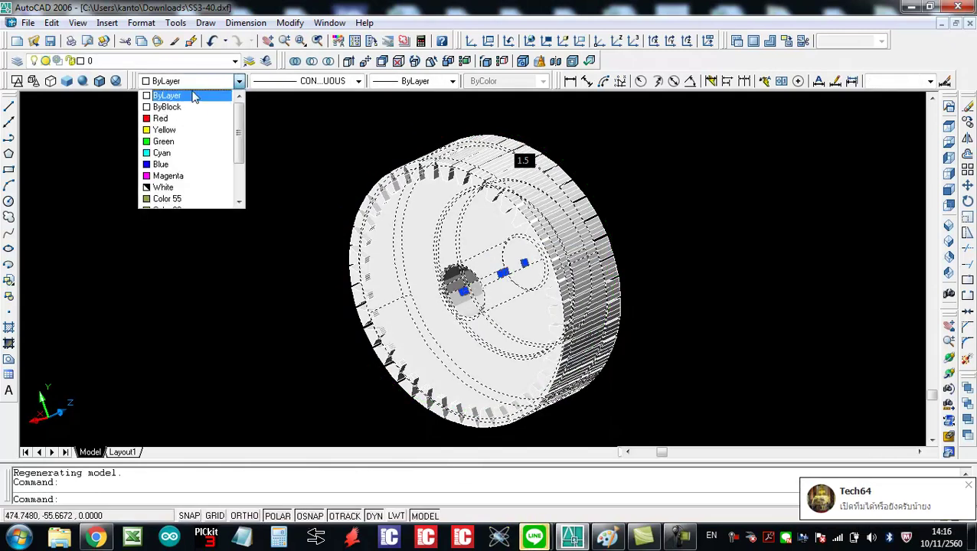
left_click(169, 121)
Step: Subtract the 41 tooth solids from the gear body with SU
key("Escape")
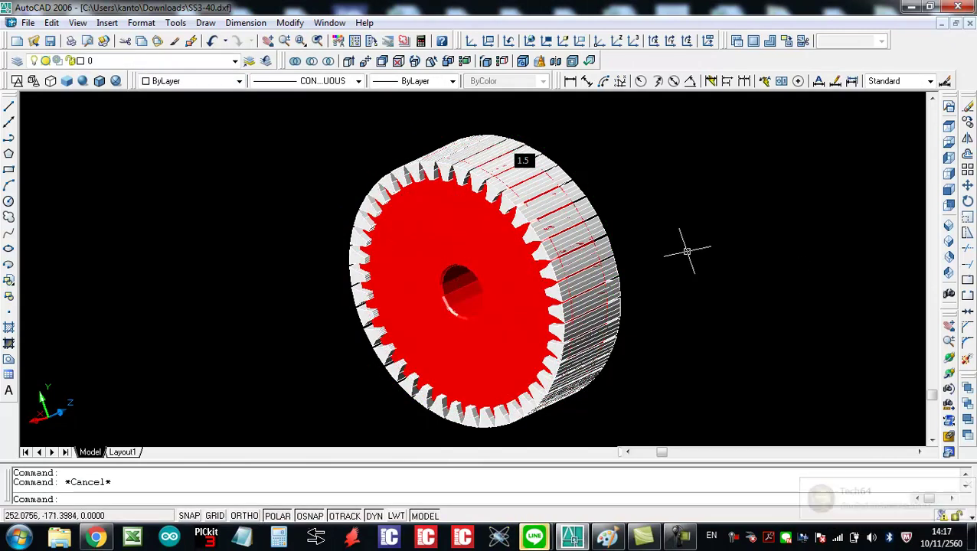
type("su")
key("Return")
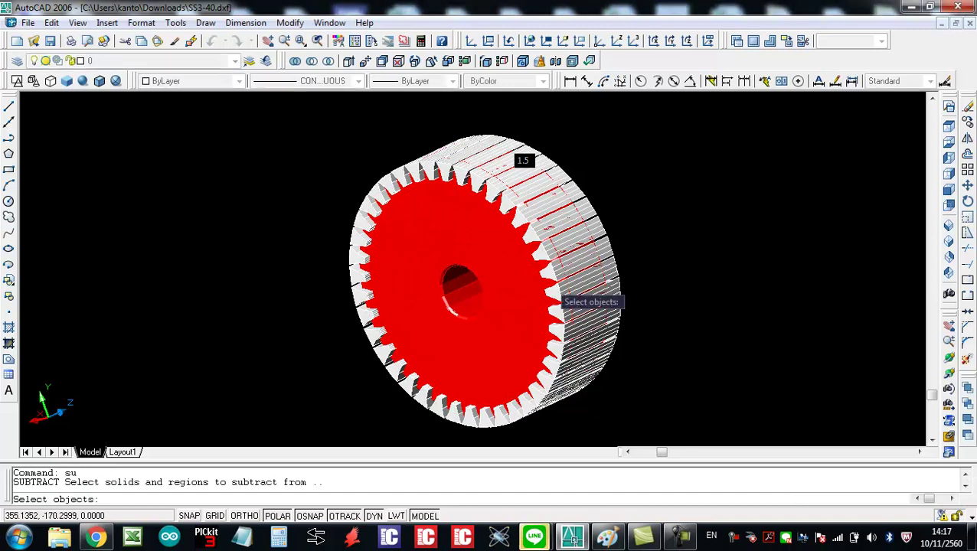
left_click(488, 293)
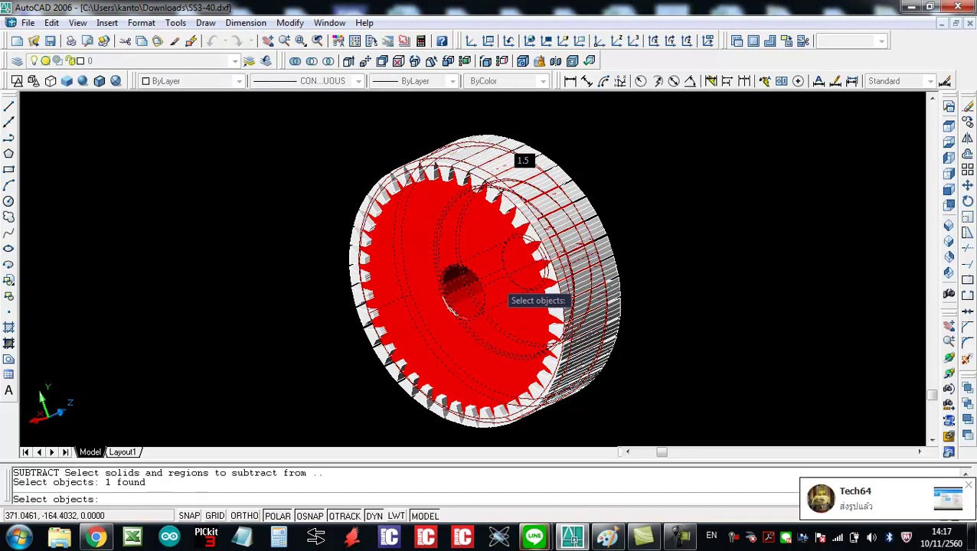
key("Return")
scroll(536, 272, "down", 3)
left_click(634, 355)
left_click(459, 209)
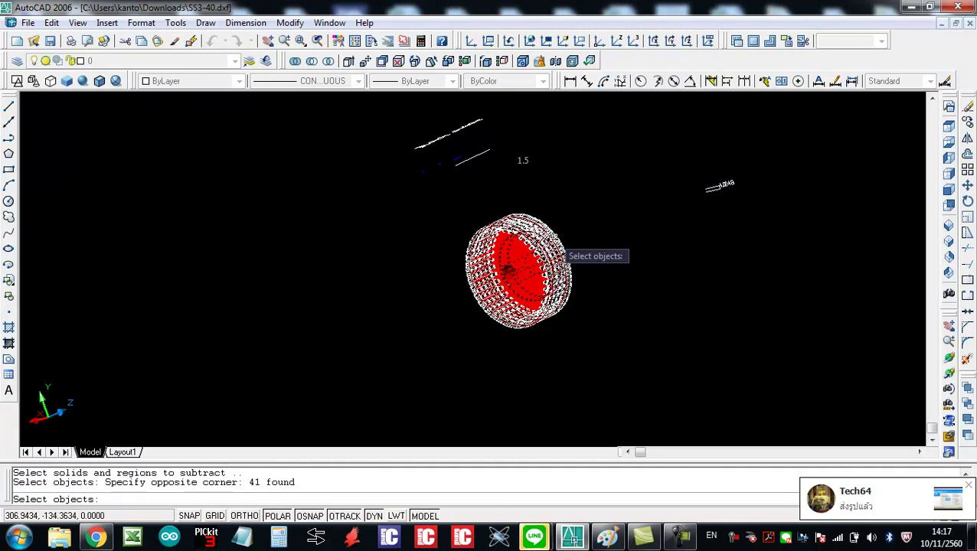
scroll(584, 239, "up", 3)
key("Return")
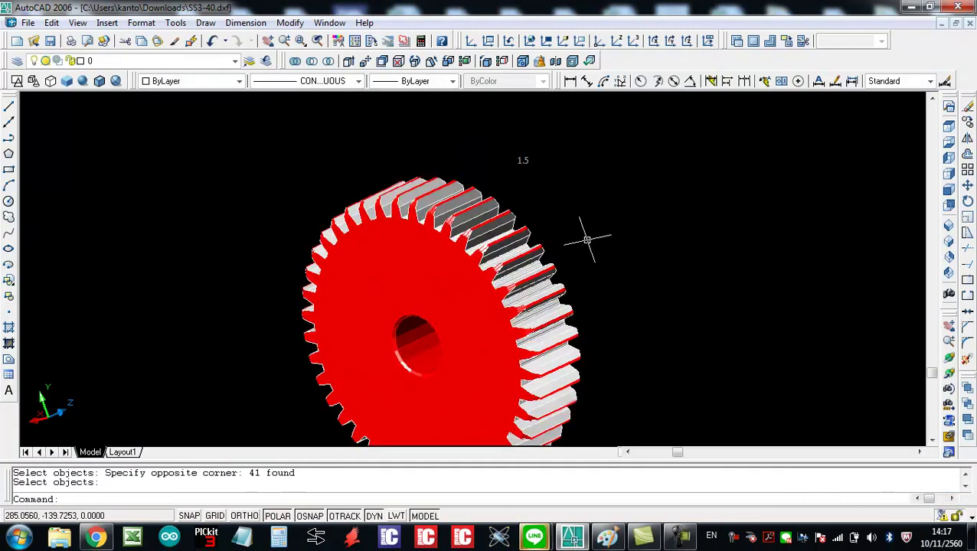
Step: Recentre the gear and spin it with 3D Continuous Orbit to inspect the teeth
mouse_move(568, 243)
middle_mouse_down()
mouse_move(647, 190)
mouse_move(699, 252)
mouse_move(670, 224)
middle_mouse_up()
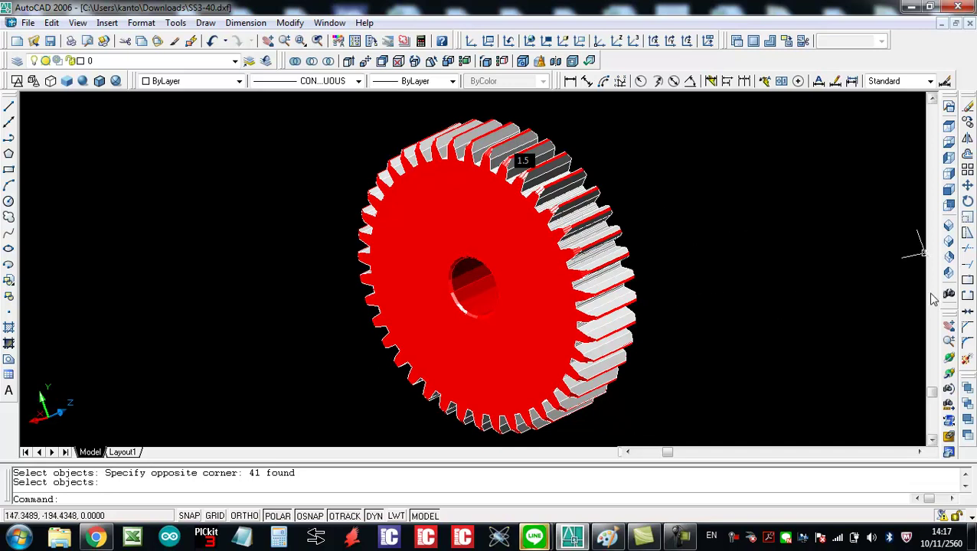
left_click(465, 291)
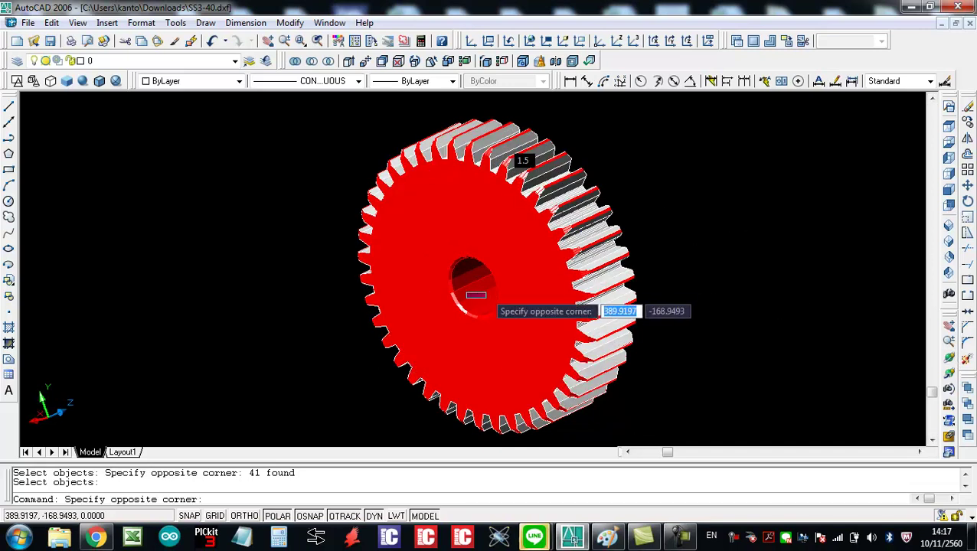
key("Escape")
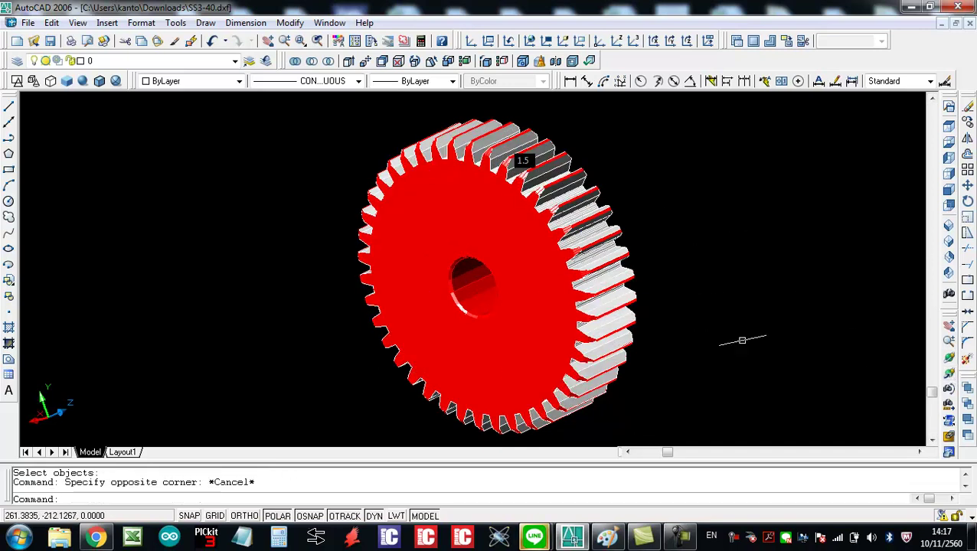
left_click(949, 380)
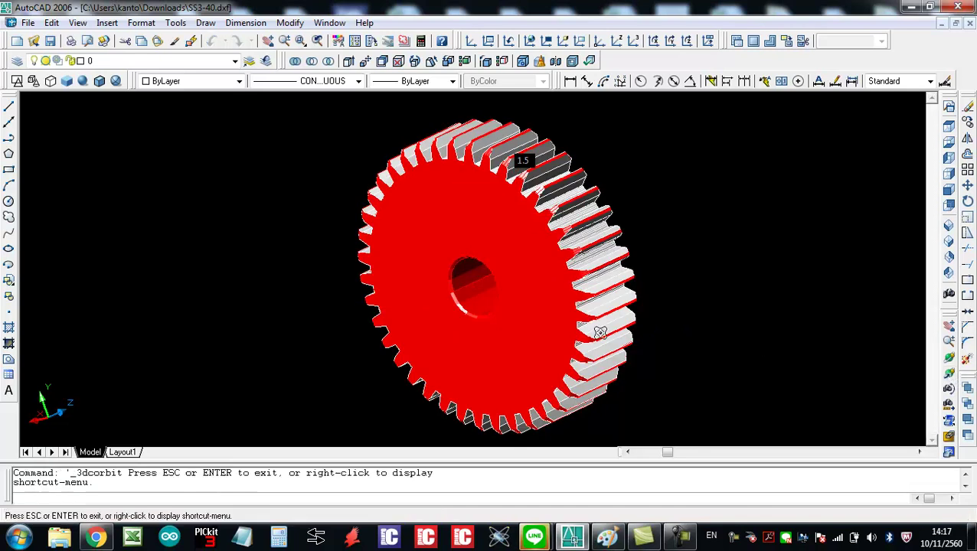
left_click_drag(498, 302, 521, 303)
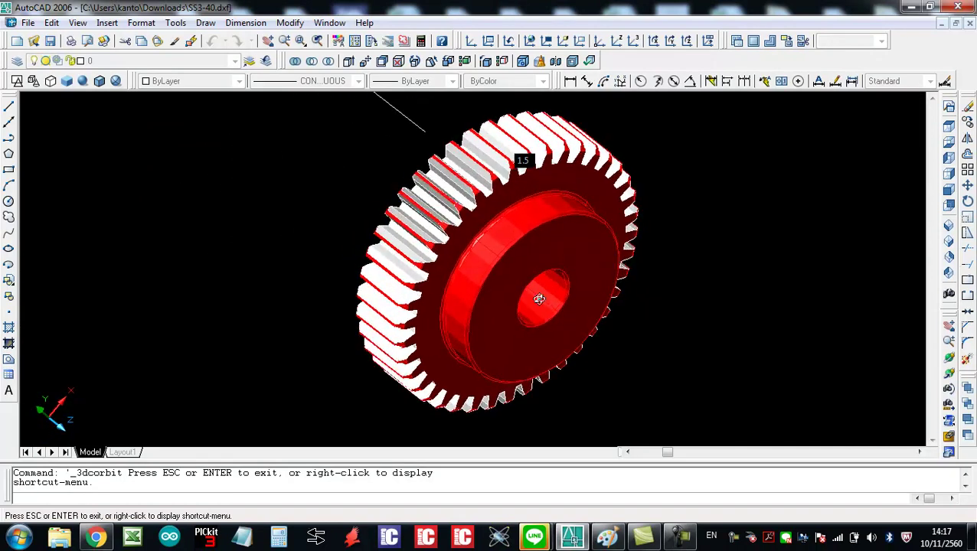
right_click(536, 294)
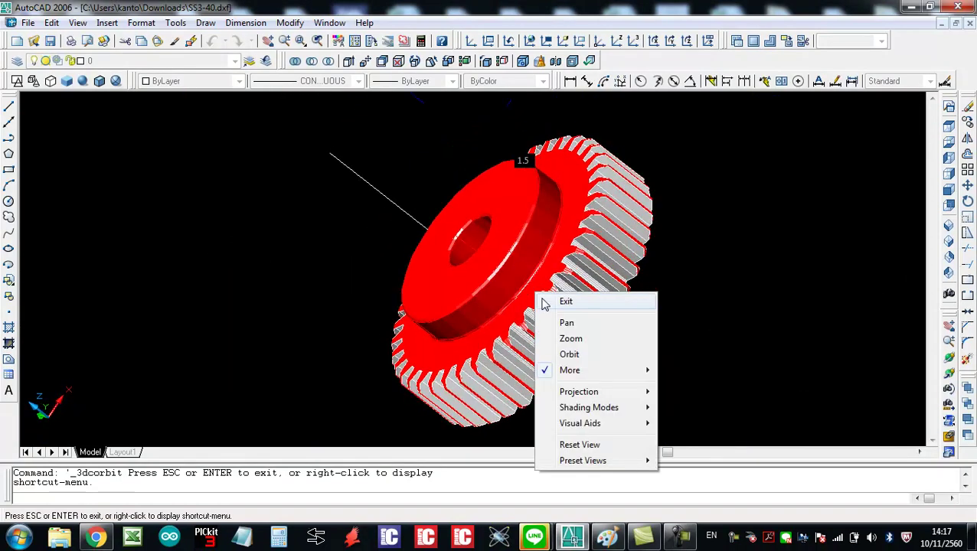